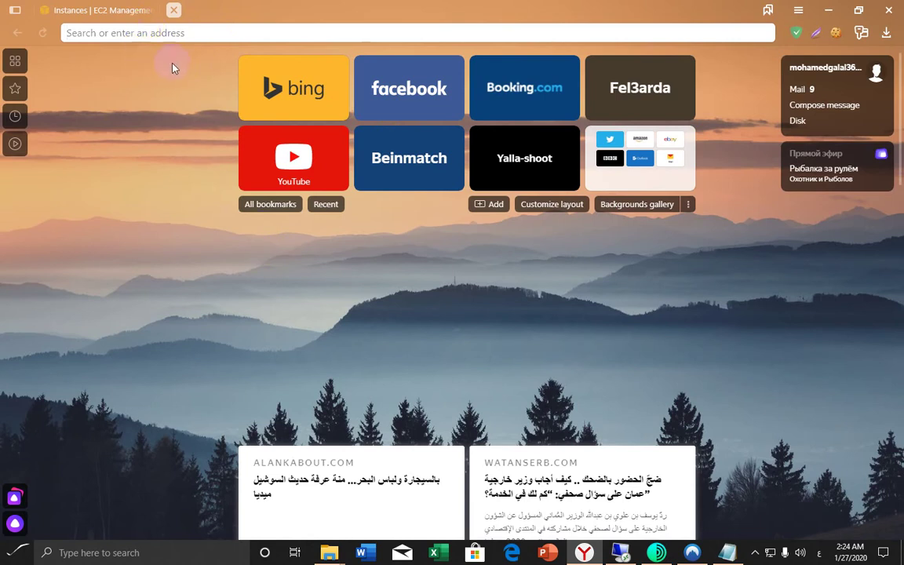
{"action": "type", "text": "هح"}
{"action": "key", "text": "Escape"}
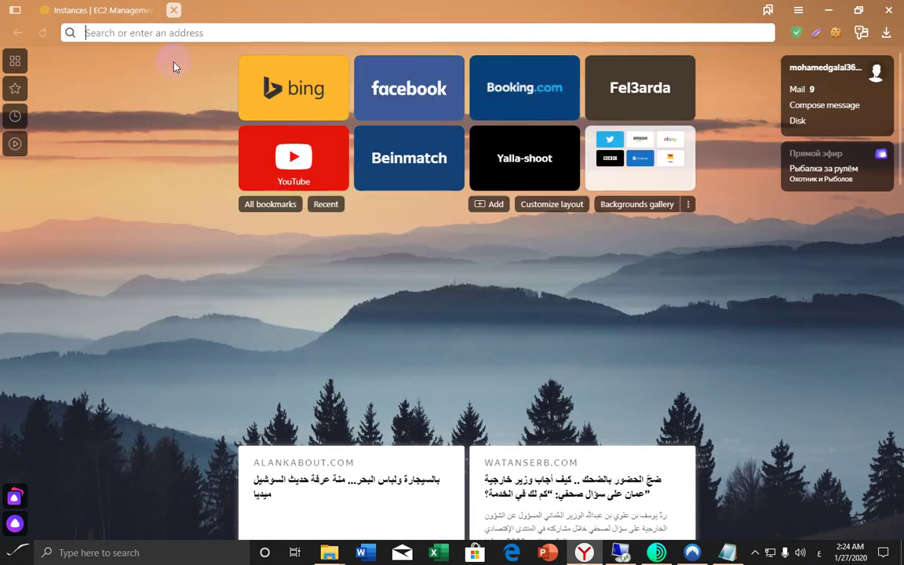
{"action": "key", "text": "alt+shift"}
{"action": "type", "text": "ip"}
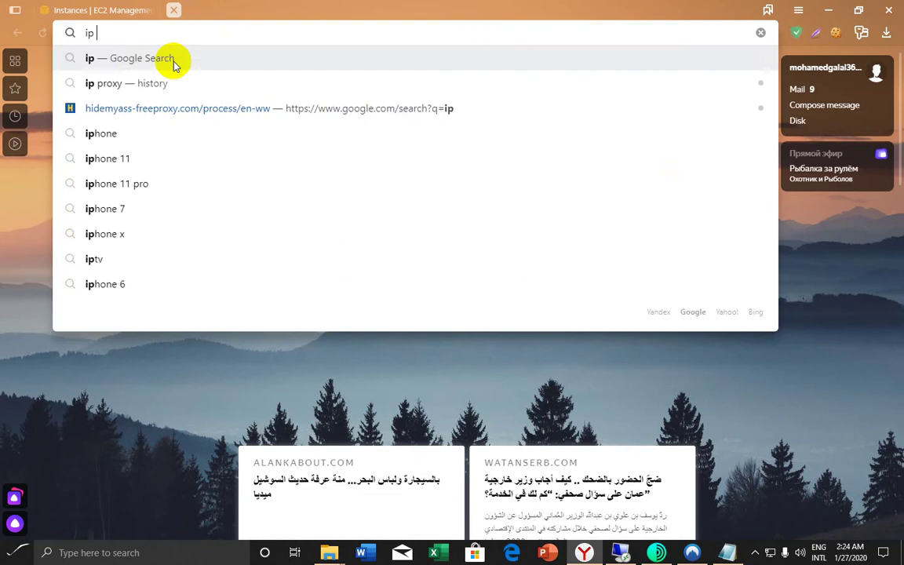
{"action": "type", "text": " prox"}
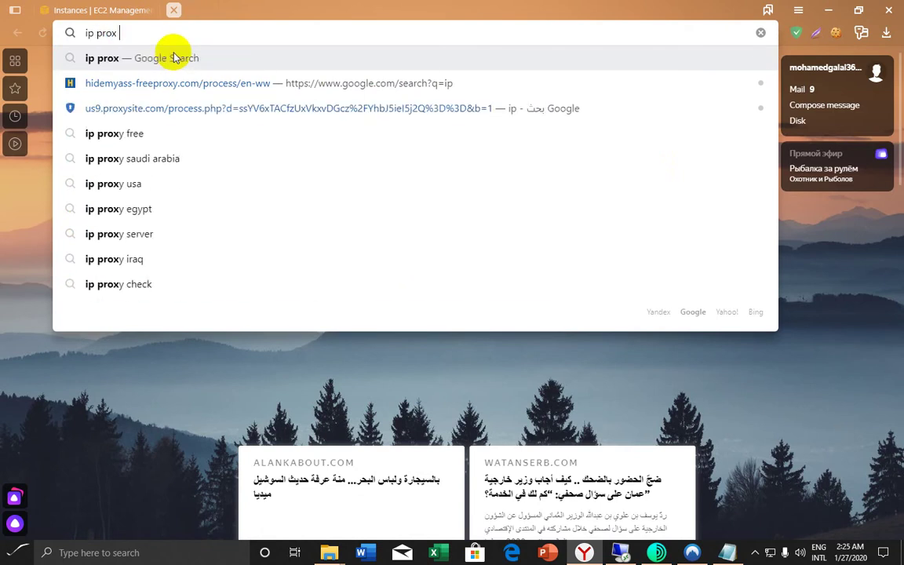
{"action": "key", "text": "Escape"}
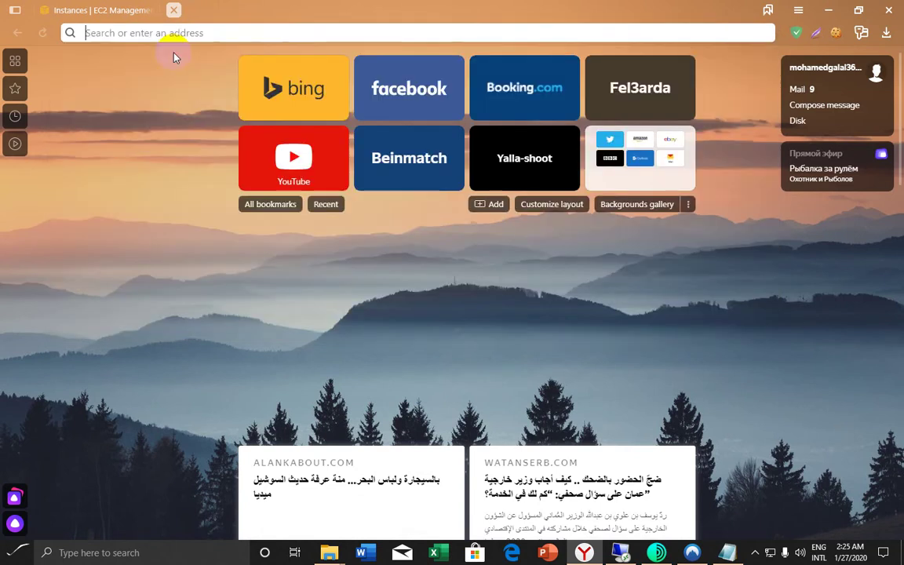
Search the web for "proxy site"
{"action": "type", "text": "pro"}
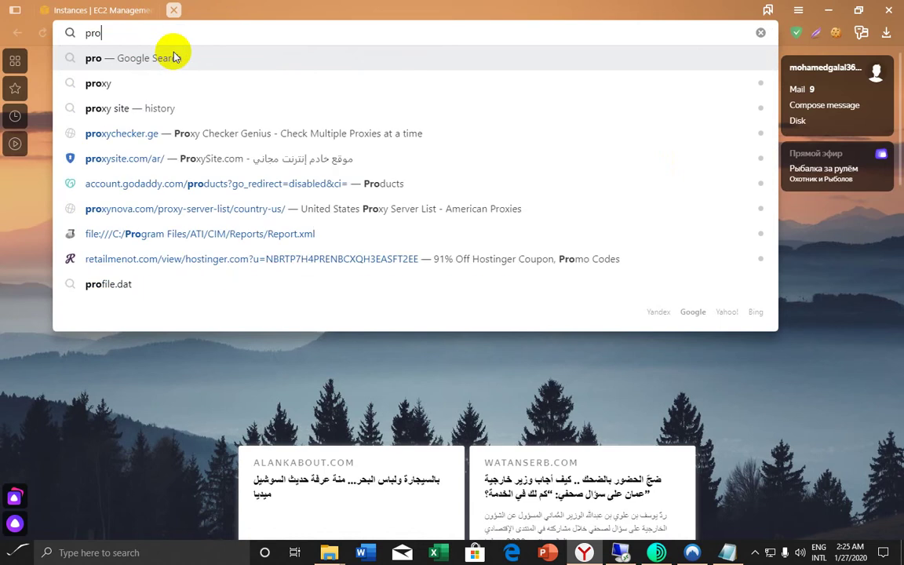
{"action": "type", "text": "xy s"}
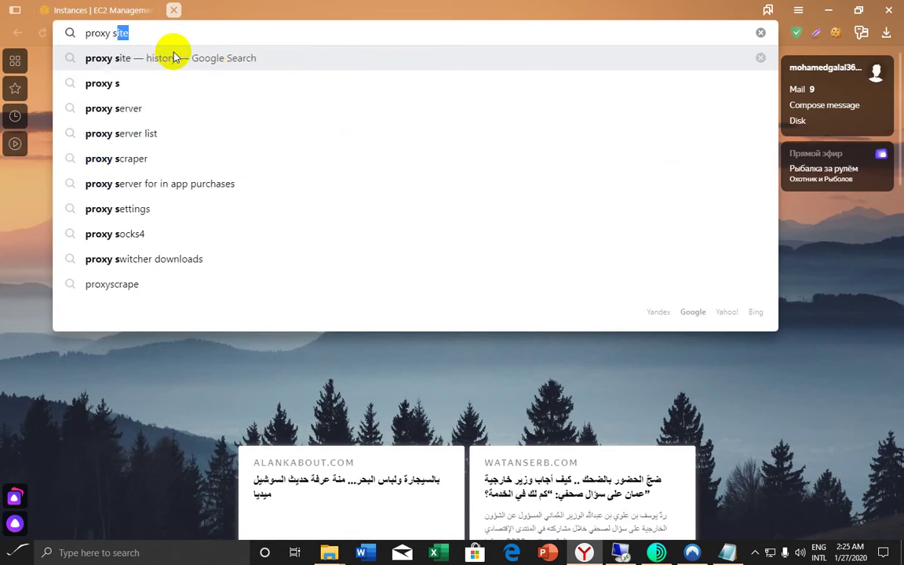
{"action": "type", "text": "ite"}
{"action": "key", "text": "Return"}
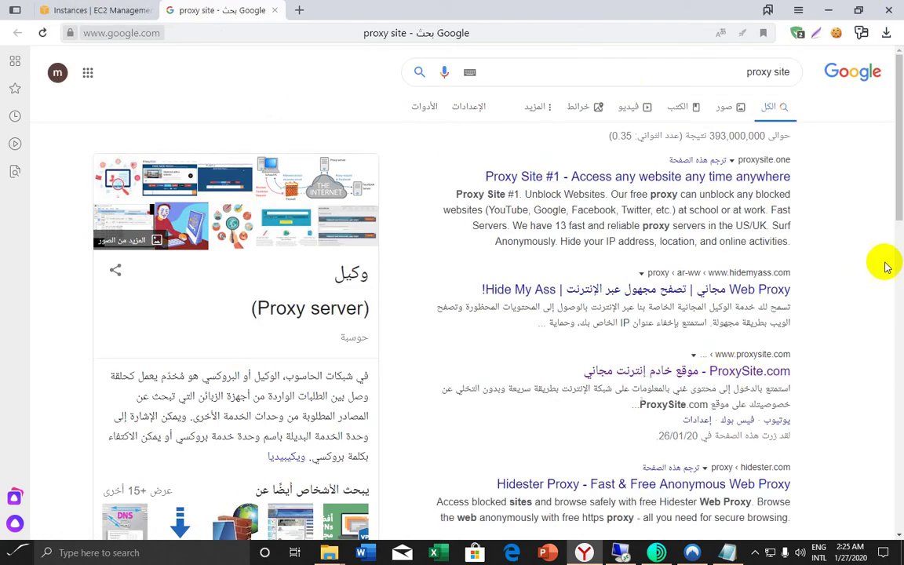
Open the Hide My Ass Web Proxy search result in a new tab and switch to it
{"action": "left_click_drag", "start_coordinate": [896, 164], "coordinate": [894, 198]}
{"action": "right_click", "coordinate": [756, 187]}
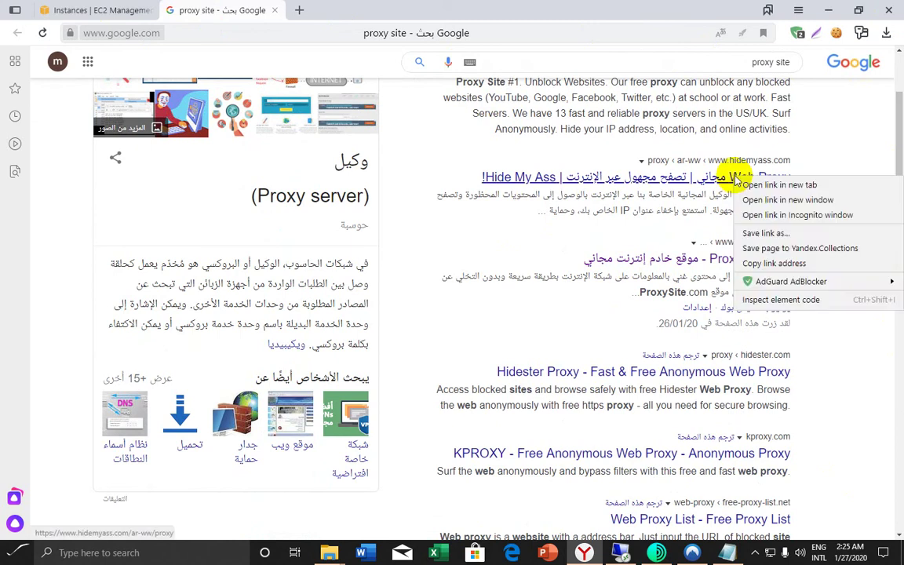
{"action": "key", "text": "Escape"}
{"action": "middle_click", "coordinate": [756, 192]}
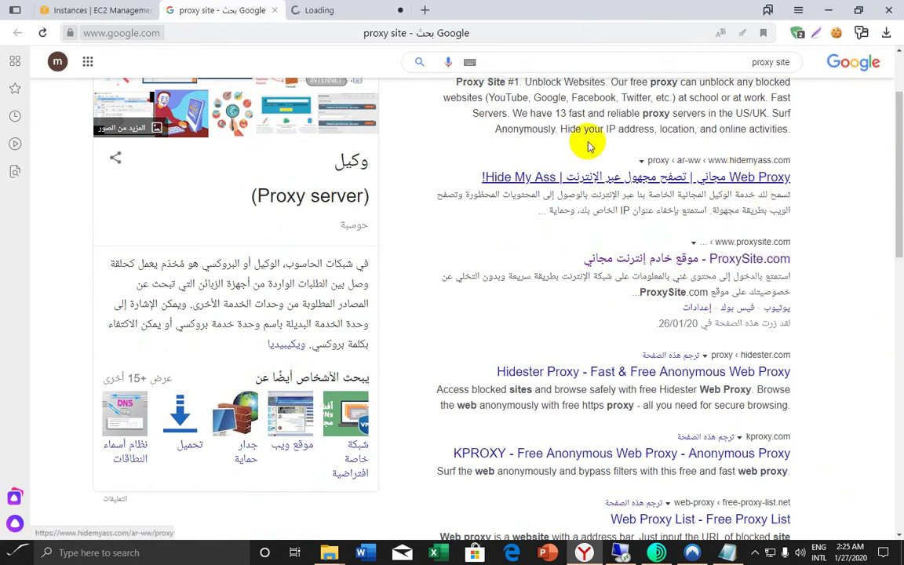
{"action": "left_click", "coordinate": [331, 14]}
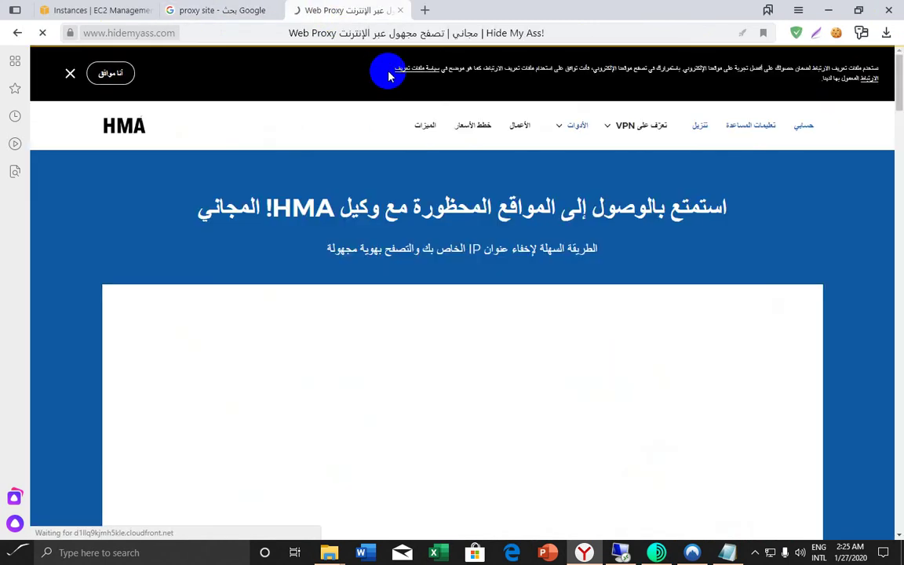
Try connecting through the HMA free proxy with the site address left empty, and return to its form
{"action": "scroll", "coordinate": [898, 161], "scroll_direction": "down", "scroll_amount": 6}
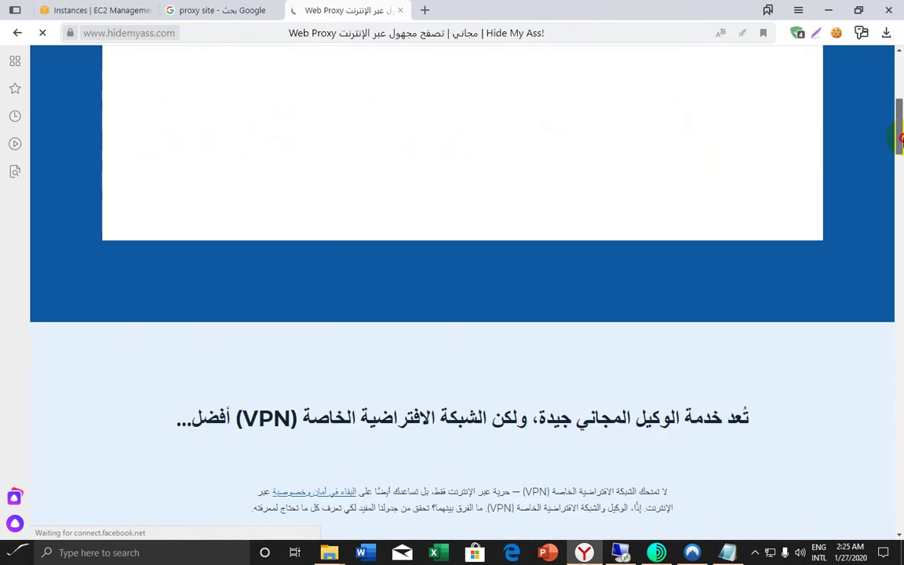
{"action": "scroll", "coordinate": [896, 143], "scroll_direction": "up", "scroll_amount": 5}
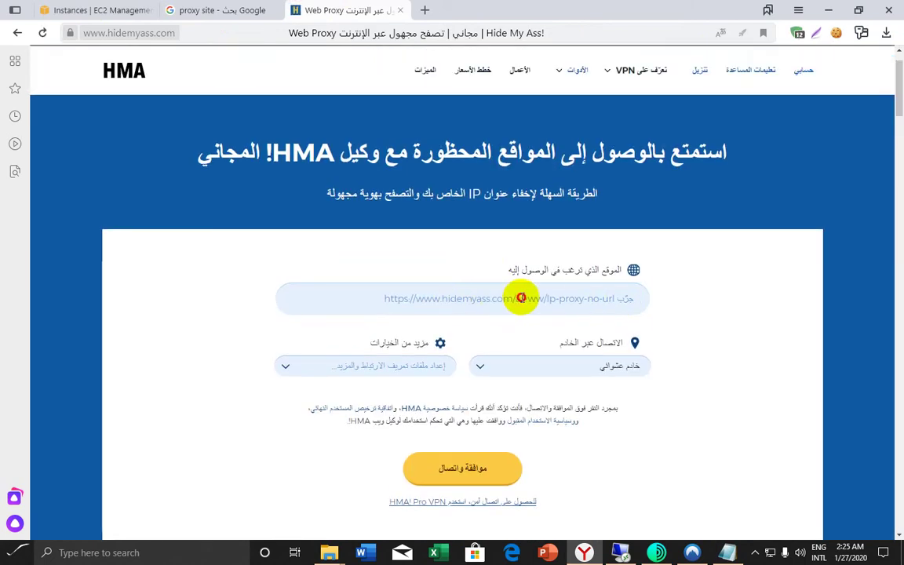
{"action": "left_click", "coordinate": [410, 306]}
{"action": "left_click", "coordinate": [462, 478]}
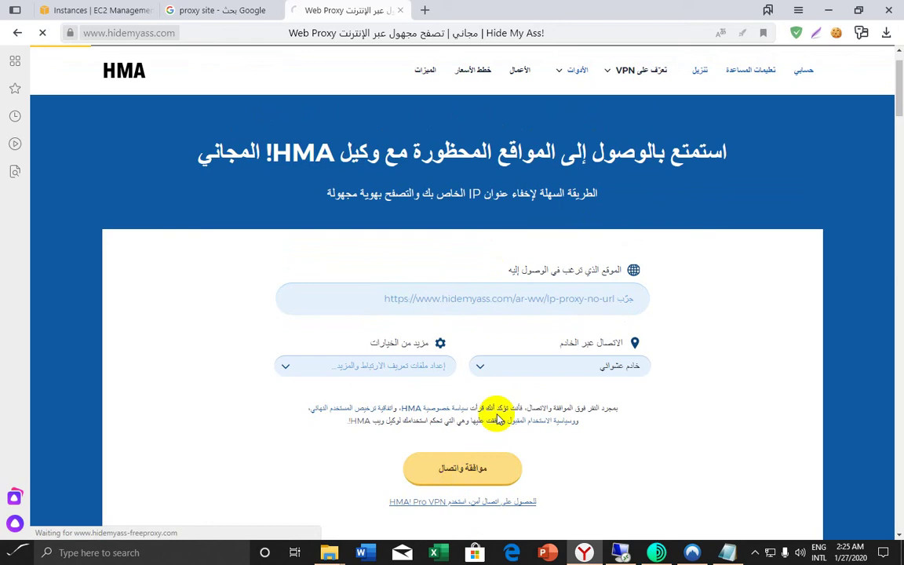
{"action": "left_click", "coordinate": [17, 32]}
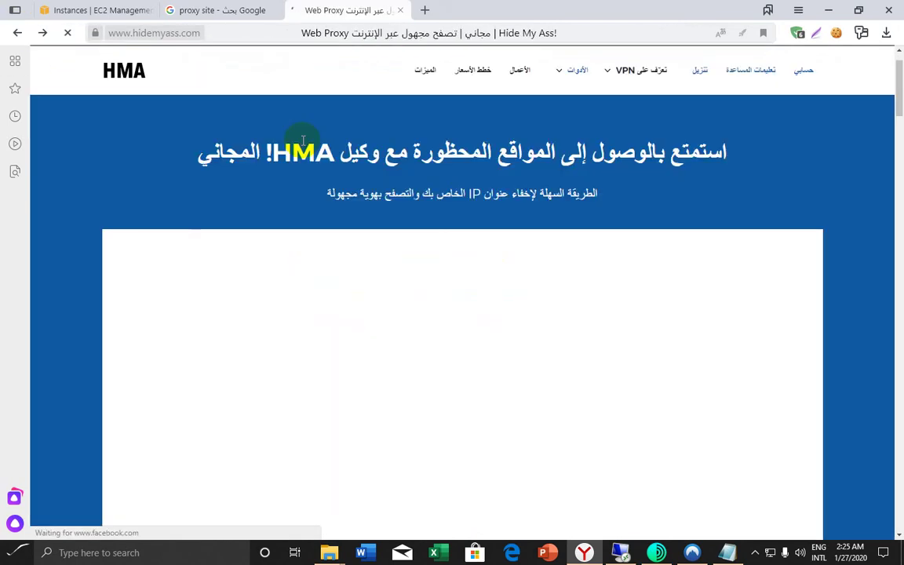
Examine the server locations and the additional options offered in the HMA proxy form
{"action": "scroll", "coordinate": [897, 92], "scroll_direction": "down", "scroll_amount": 1}
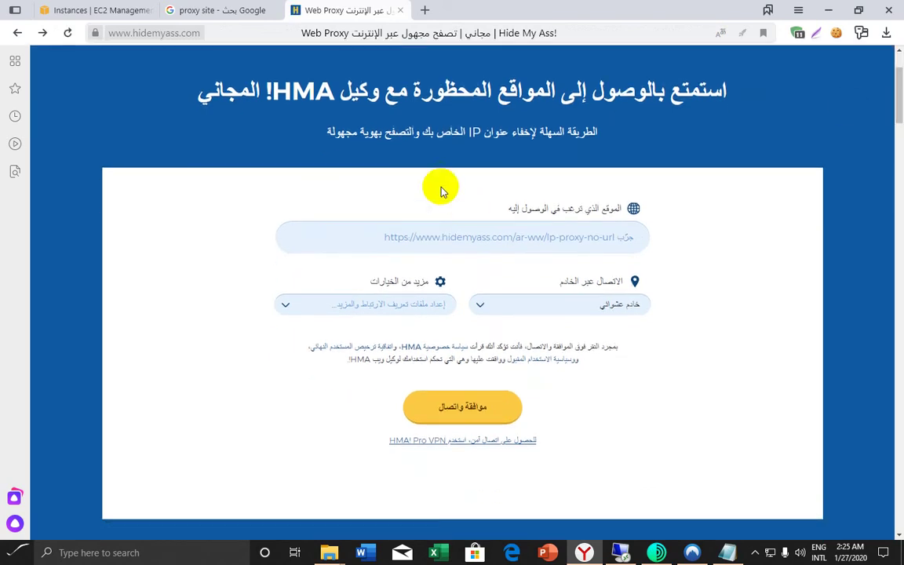
{"action": "left_click", "coordinate": [494, 303]}
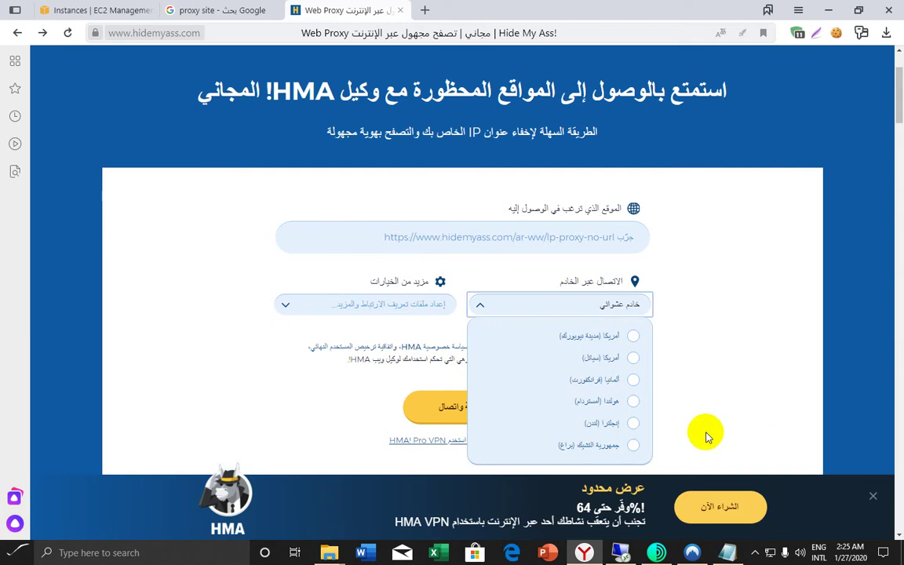
{"action": "left_click", "coordinate": [390, 307]}
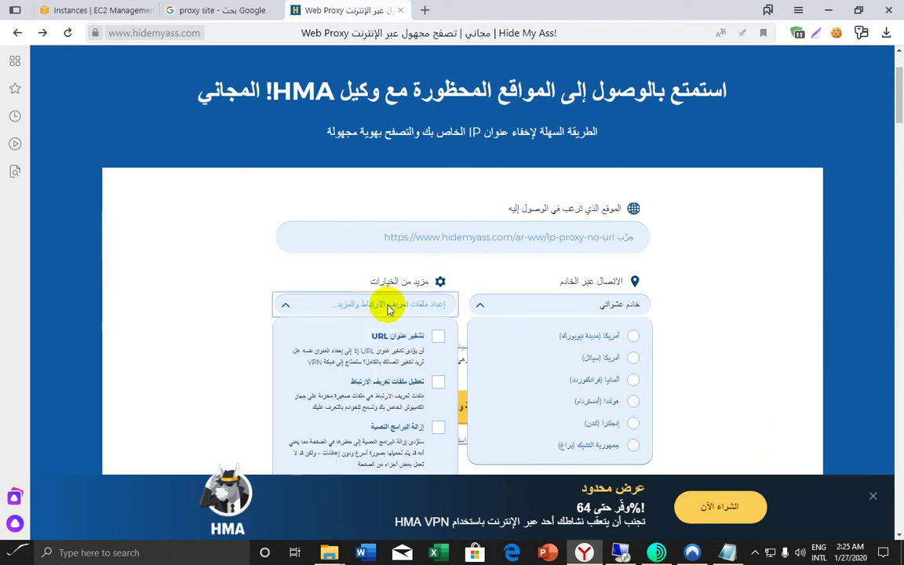
{"action": "left_click", "coordinate": [388, 307]}
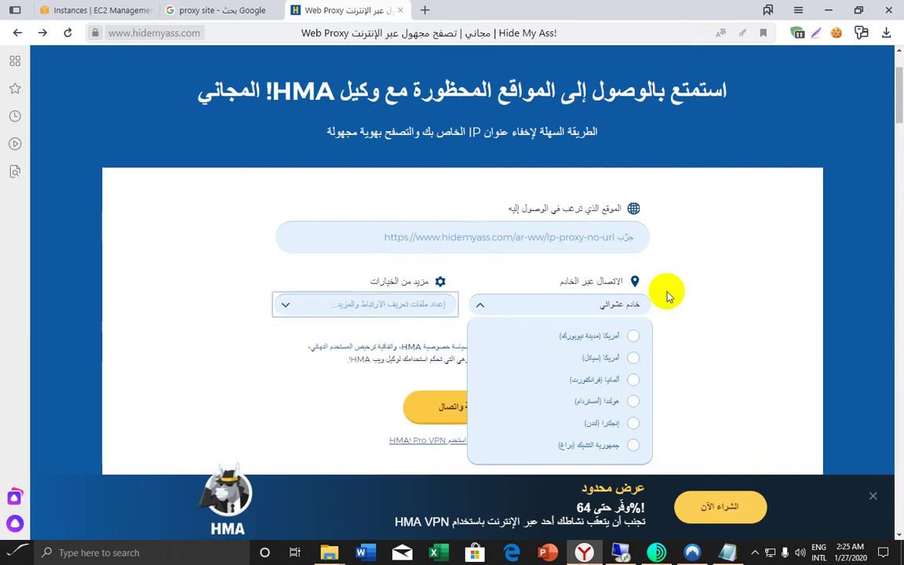
{"action": "left_click", "coordinate": [420, 308]}
{"action": "left_click", "coordinate": [420, 308]}
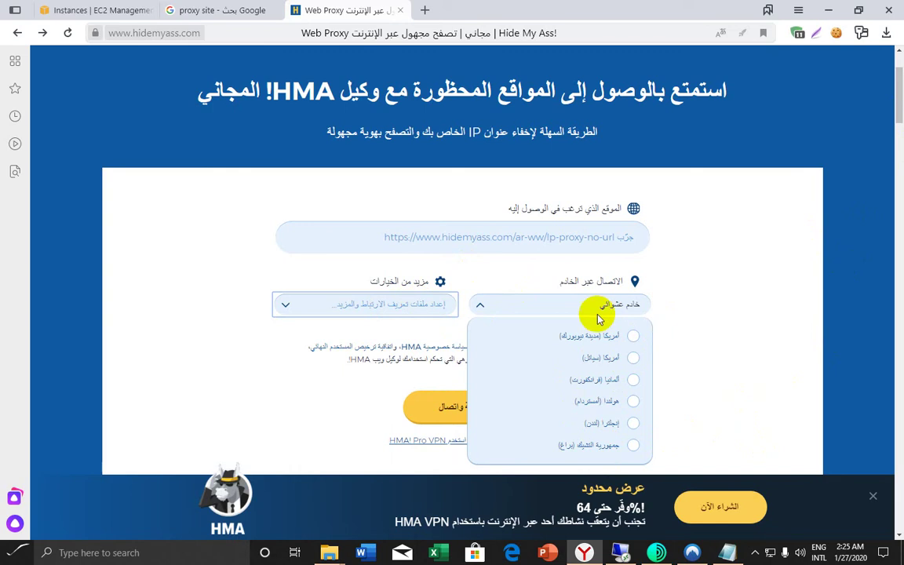
{"action": "left_click", "coordinate": [594, 308]}
Agree and connect through the HMA proxy with the random server, and open its VPN trial offer
{"action": "left_click", "coordinate": [445, 407]}
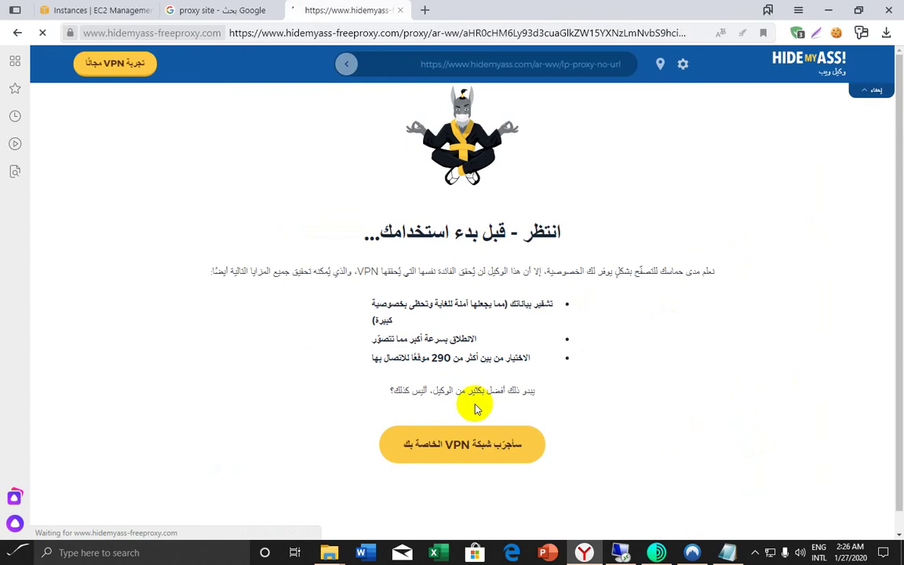
{"action": "scroll", "coordinate": [894, 192], "scroll_direction": "down", "scroll_amount": 1}
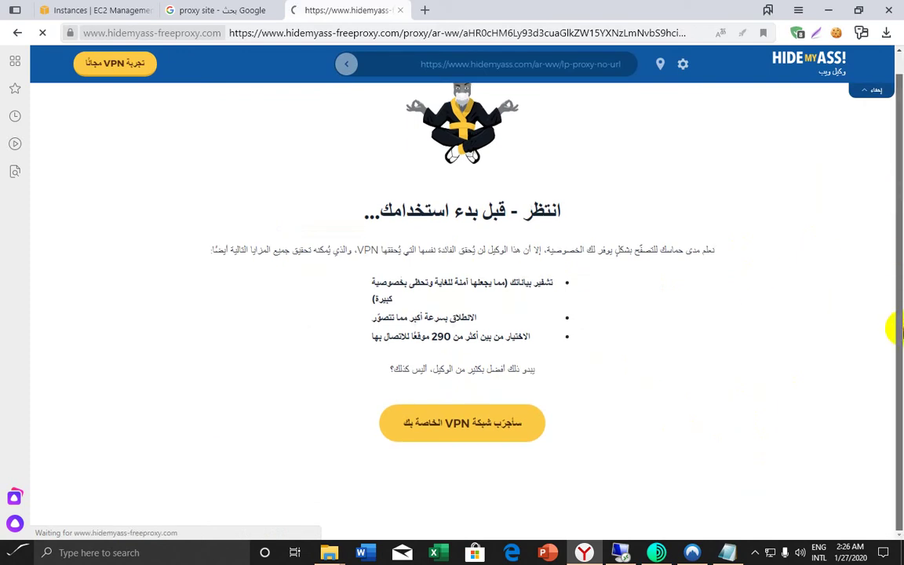
{"action": "left_click", "coordinate": [427, 419]}
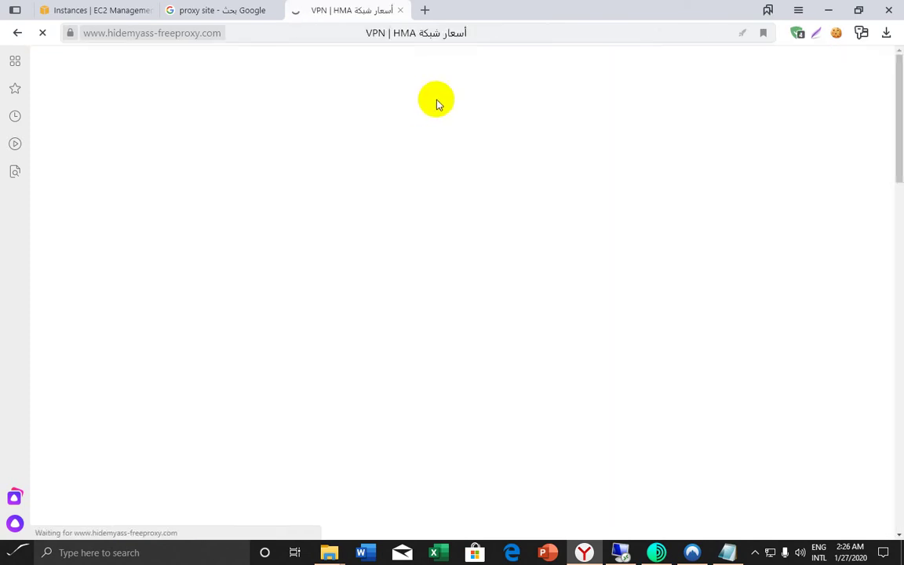
Review the HMA VPN subscription plans and accepted payment methods on the pricing page
{"action": "left_click", "coordinate": [219, 10]}
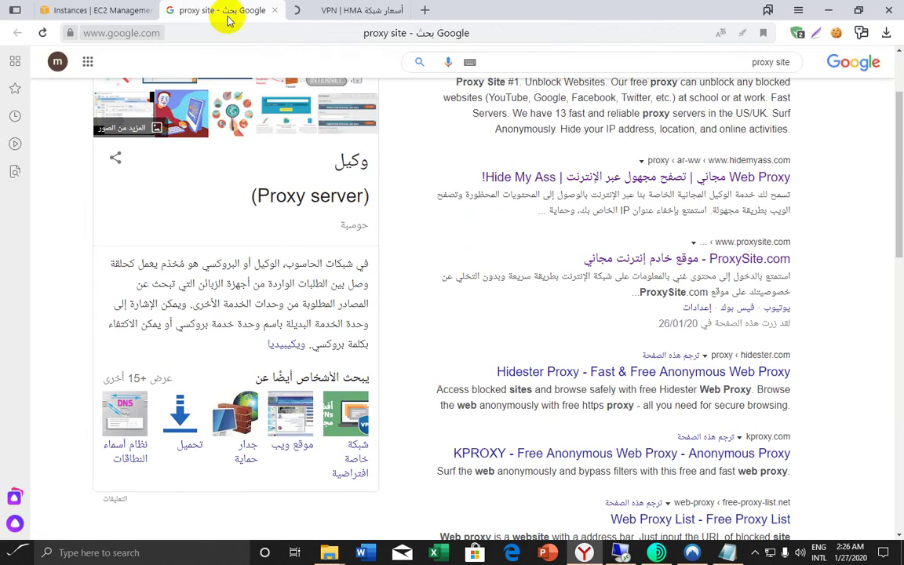
{"action": "left_click", "coordinate": [357, 10]}
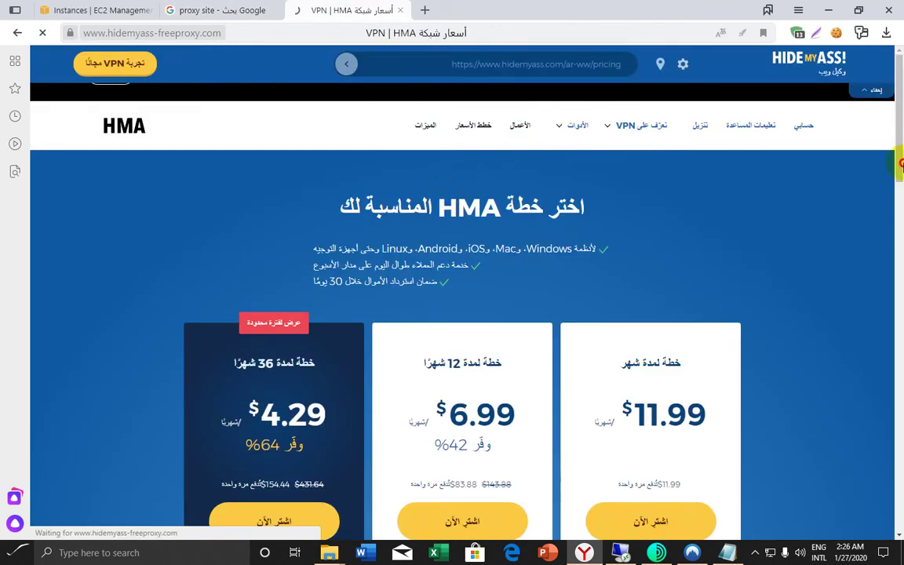
{"action": "scroll", "coordinate": [898, 216], "scroll_direction": "down", "scroll_amount": 5}
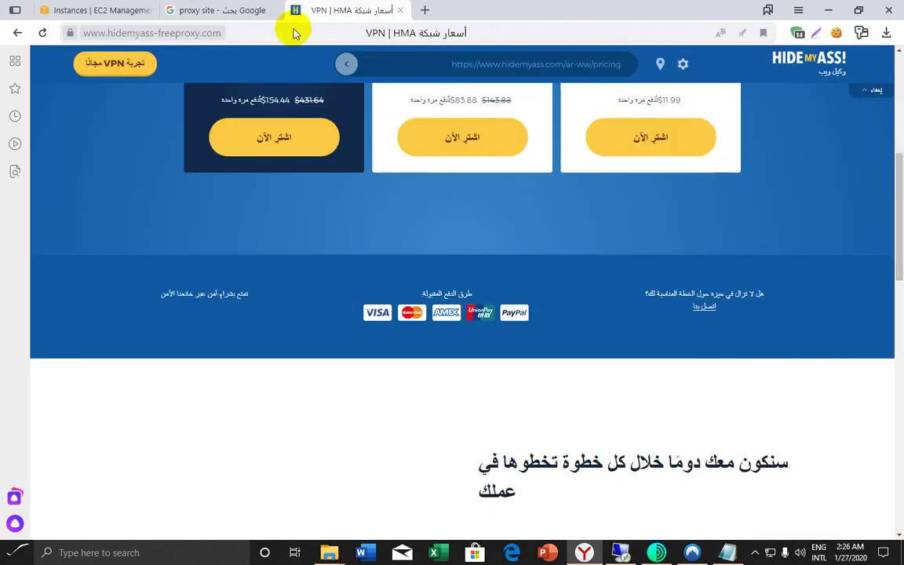
Open the Proxy Site #1 result from the "proxy site" search in a new tab and switch to it
{"action": "left_click", "coordinate": [233, 13]}
{"action": "scroll", "coordinate": [778, 262], "scroll_direction": "up", "scroll_amount": 3}
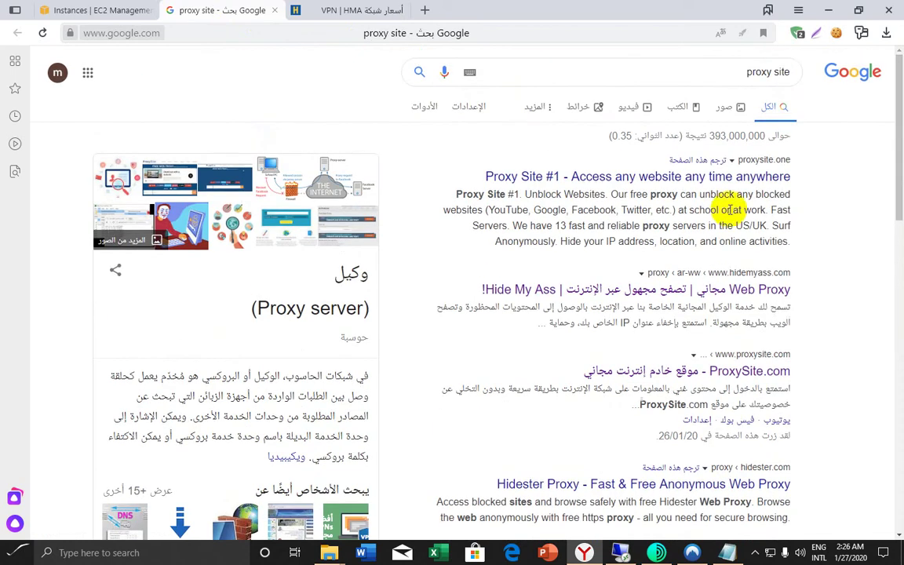
{"action": "right_click", "coordinate": [710, 181]}
{"action": "left_click", "coordinate": [730, 182]}
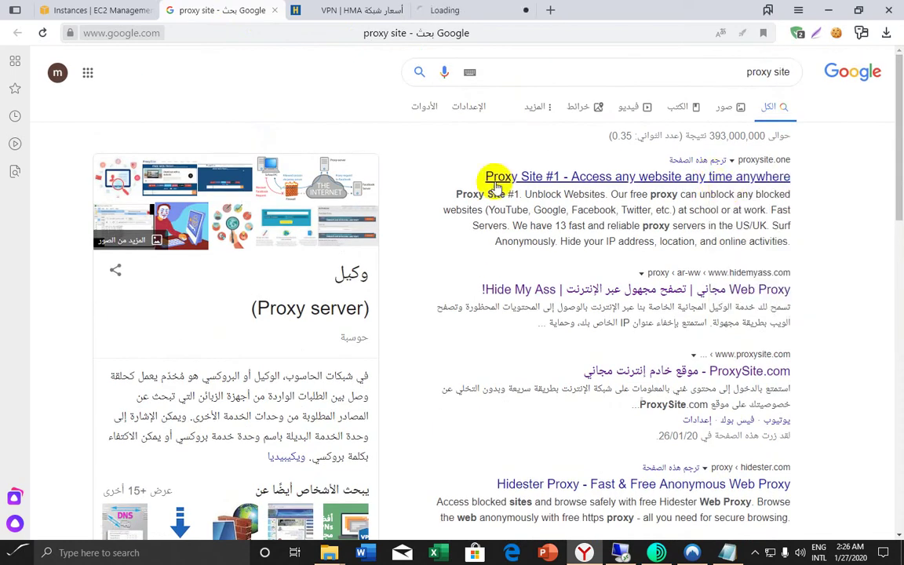
{"action": "left_click", "coordinate": [430, 8]}
{"action": "left_click", "coordinate": [353, 10]}
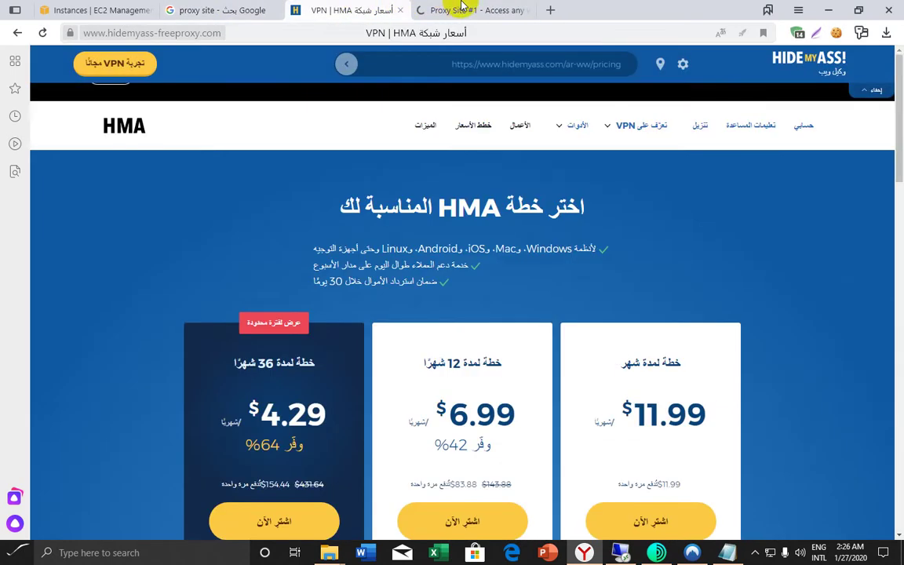
{"action": "left_click", "coordinate": [462, 8]}
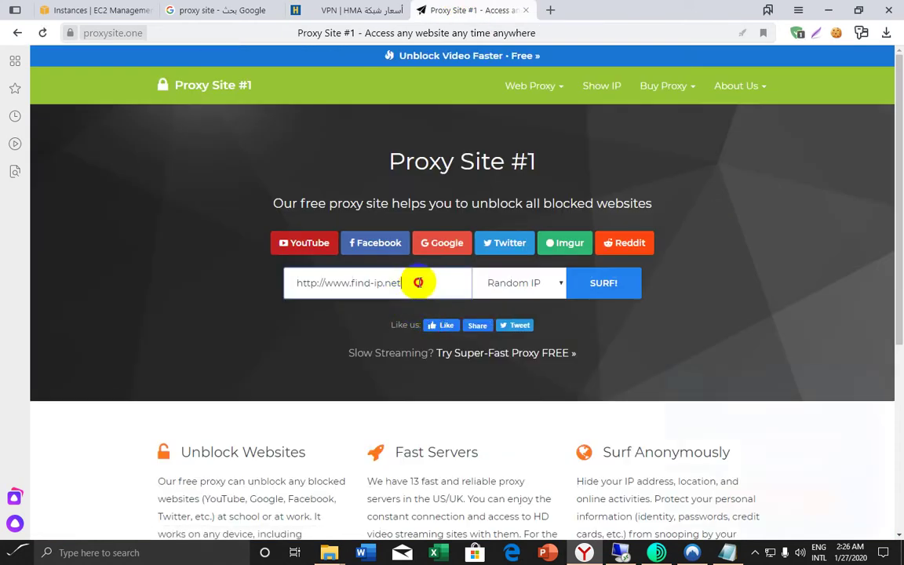
{"action": "left_click_drag", "start_coordinate": [418, 282], "coordinate": [268, 280]}
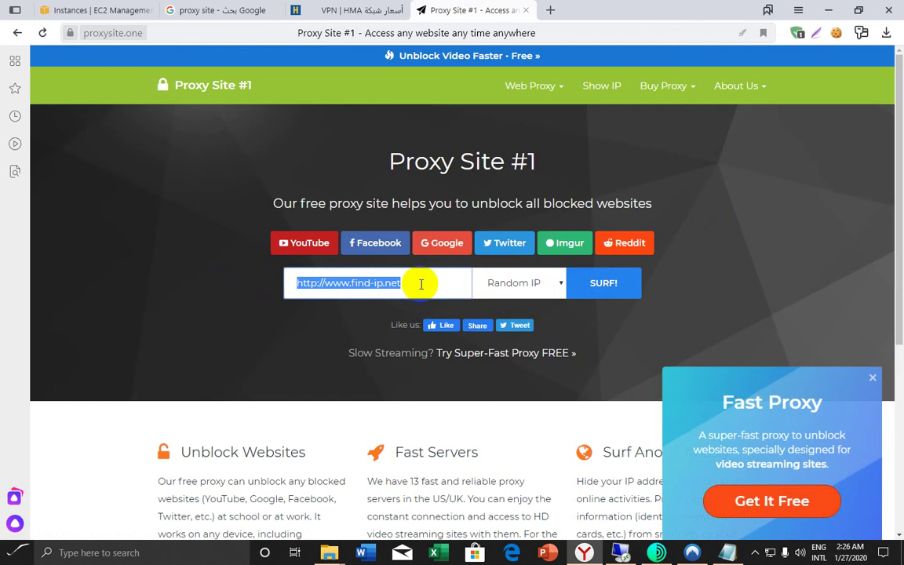
{"action": "left_click", "coordinate": [606, 287]}
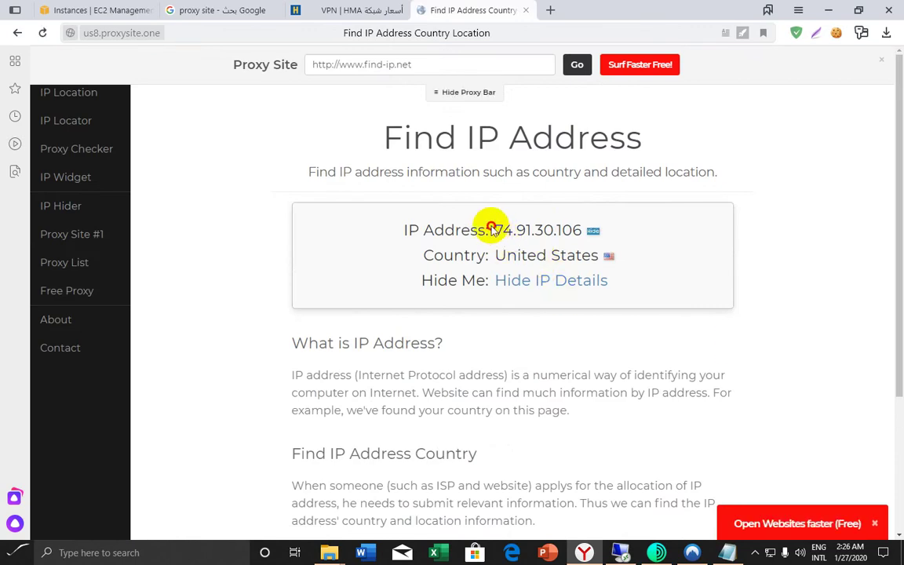
{"action": "left_click_drag", "start_coordinate": [492, 227], "coordinate": [580, 228]}
Open YouTube through the proxy instead of the IP lookup site and look over its home page
{"action": "left_click_drag", "start_coordinate": [521, 255], "coordinate": [243, 65]}
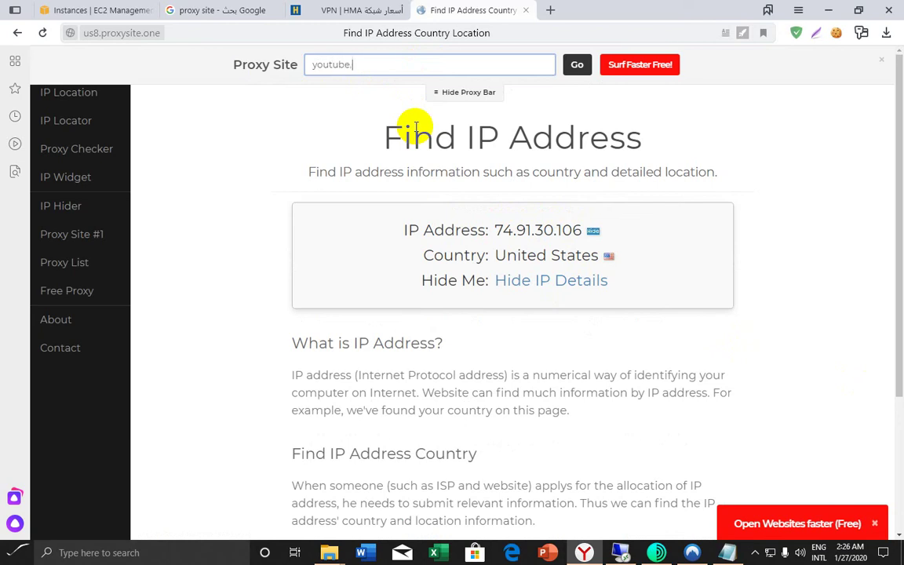
{"action": "key", "text": "Return"}
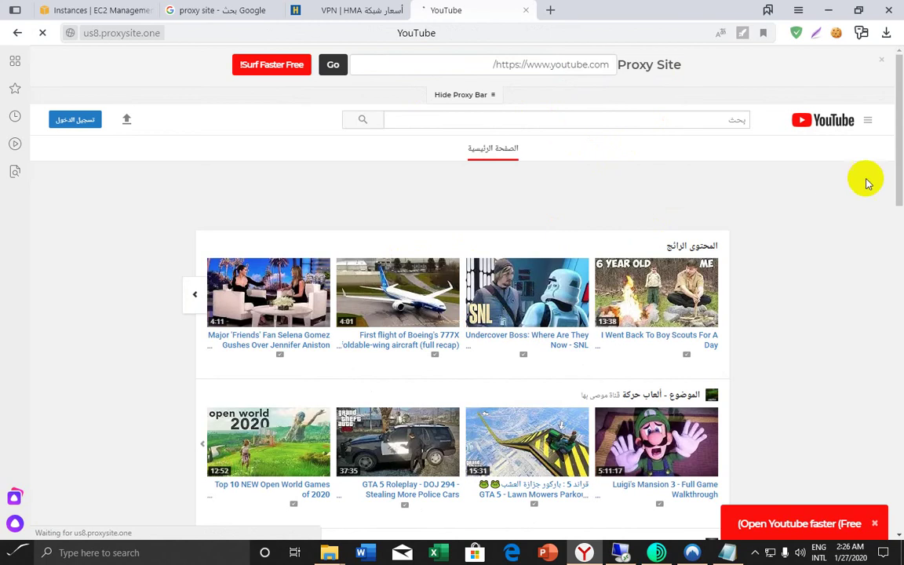
{"action": "scroll", "coordinate": [898, 168], "scroll_direction": "down", "scroll_amount": 2}
{"action": "left_click_drag", "start_coordinate": [898, 168], "coordinate": [897, 88]}
{"action": "left_click", "coordinate": [867, 121]}
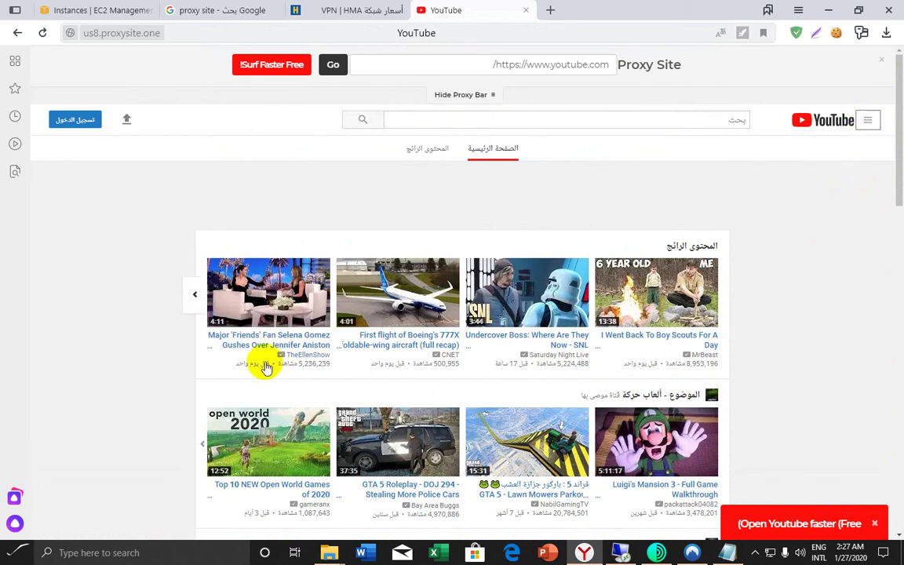
{"action": "mouse_move", "coordinate": [899, 161]}
{"action": "left_mouse_down"}
{"action": "mouse_move", "coordinate": [893, 409]}
{"action": "mouse_move", "coordinate": [895, 136]}
{"action": "left_mouse_up"}
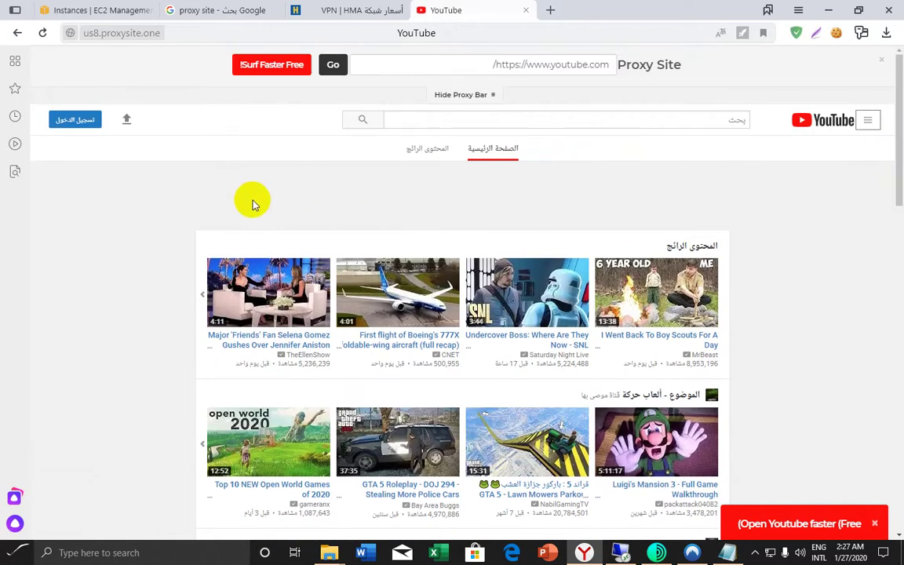
{"action": "left_click_drag", "start_coordinate": [484, 64], "coordinate": [620, 66]}
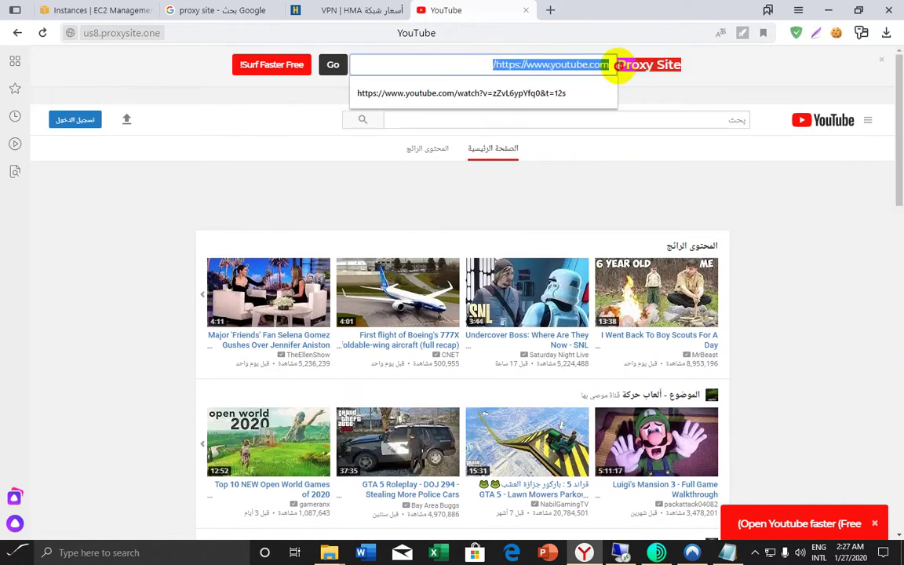
{"action": "left_click", "coordinate": [718, 69]}
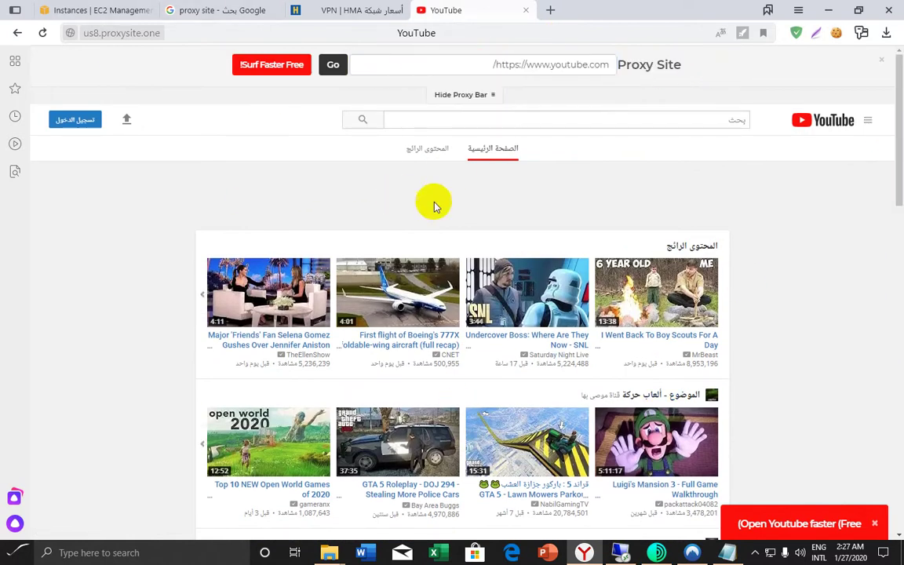
Search Google for "proxy ip" and follow up with the suggested search "http proxy list"
{"action": "left_click", "coordinate": [221, 14]}
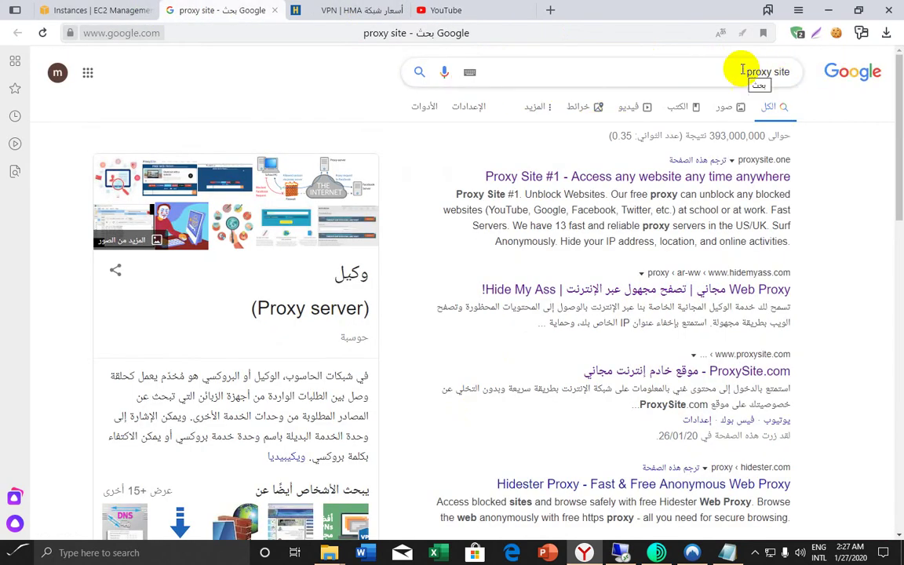
{"action": "left_click_drag", "start_coordinate": [746, 71], "coordinate": [783, 71]}
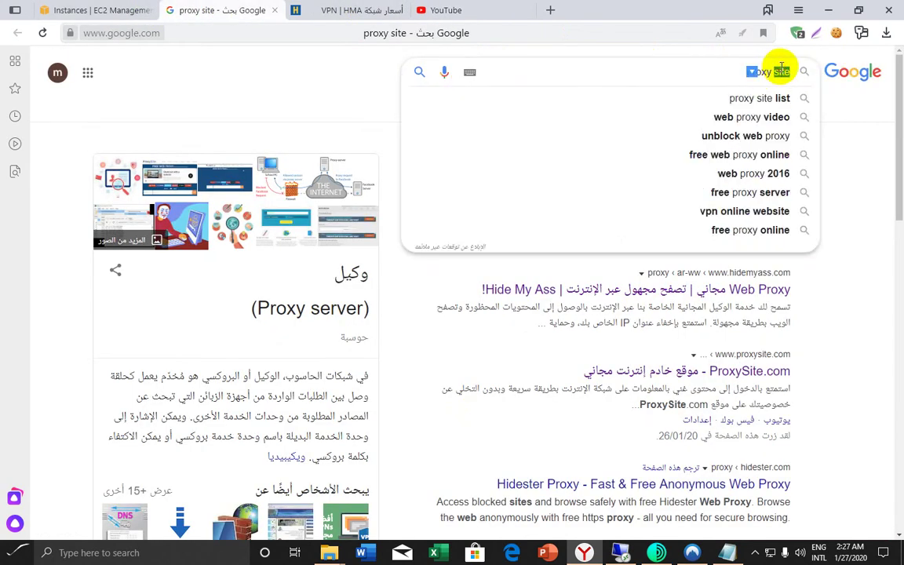
{"action": "type", "text": "ip"}
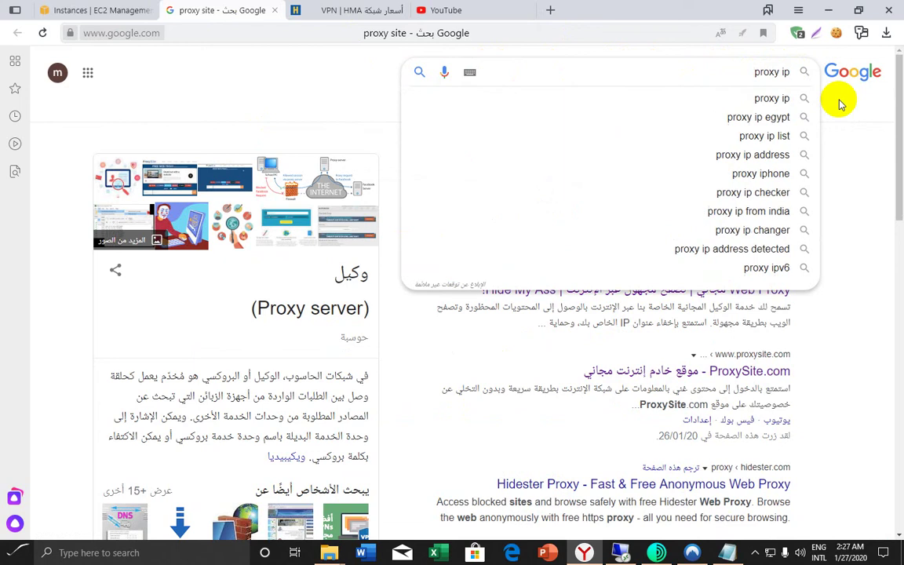
{"action": "key", "text": "Return"}
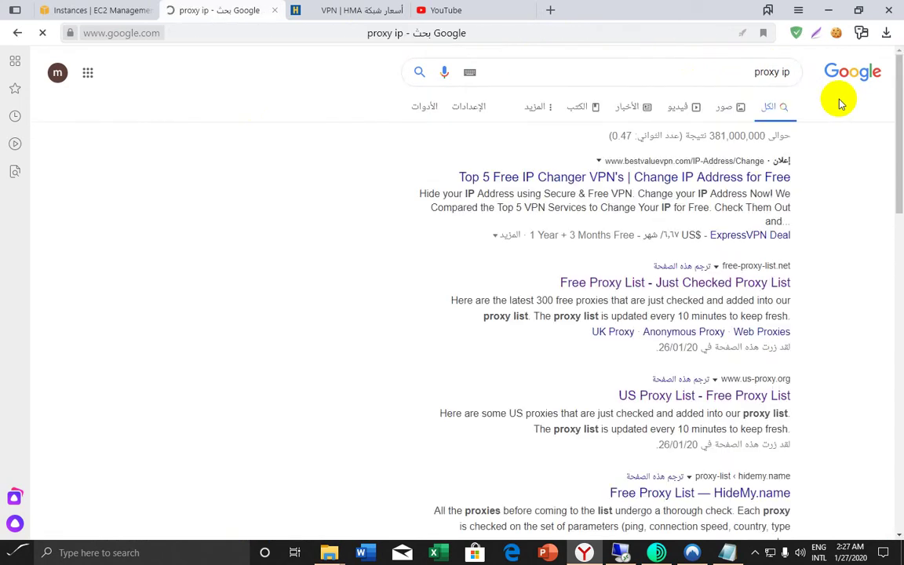
{"action": "left_click", "coordinate": [734, 73]}
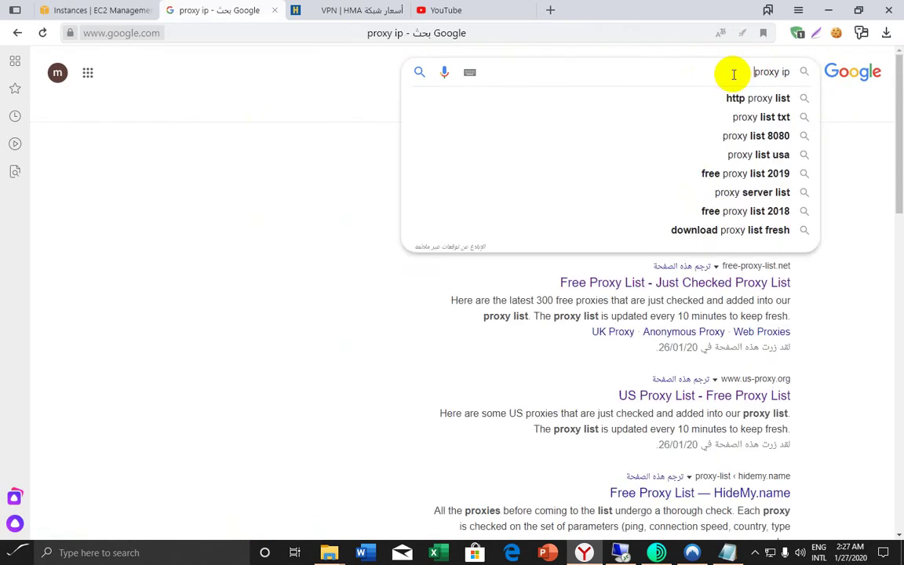
{"action": "left_click", "coordinate": [749, 97]}
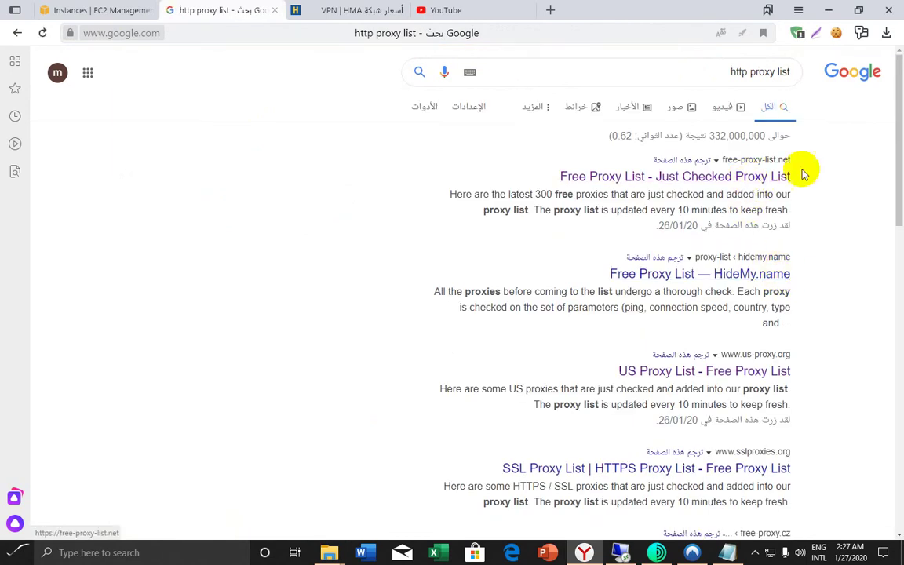
Open the US Proxy List and SSL Proxy List results in new tabs, look at both, and start another blank tab
{"action": "scroll", "coordinate": [804, 174], "scroll_direction": "down", "scroll_amount": 3}
{"action": "right_click", "coordinate": [717, 247]}
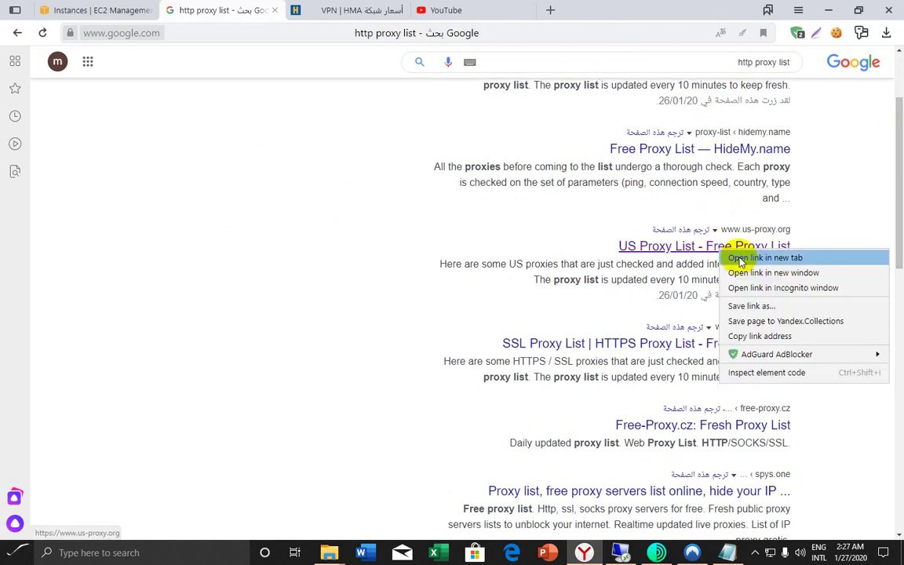
{"action": "left_click", "coordinate": [739, 258]}
{"action": "right_click", "coordinate": [644, 342]}
{"action": "left_click", "coordinate": [663, 352]}
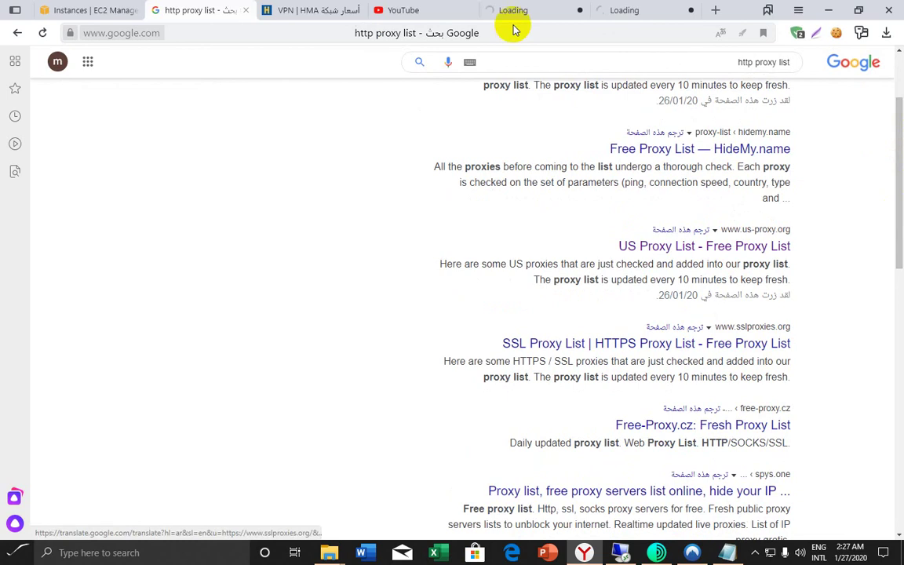
{"action": "left_click", "coordinate": [534, 9]}
{"action": "left_click", "coordinate": [645, 10]}
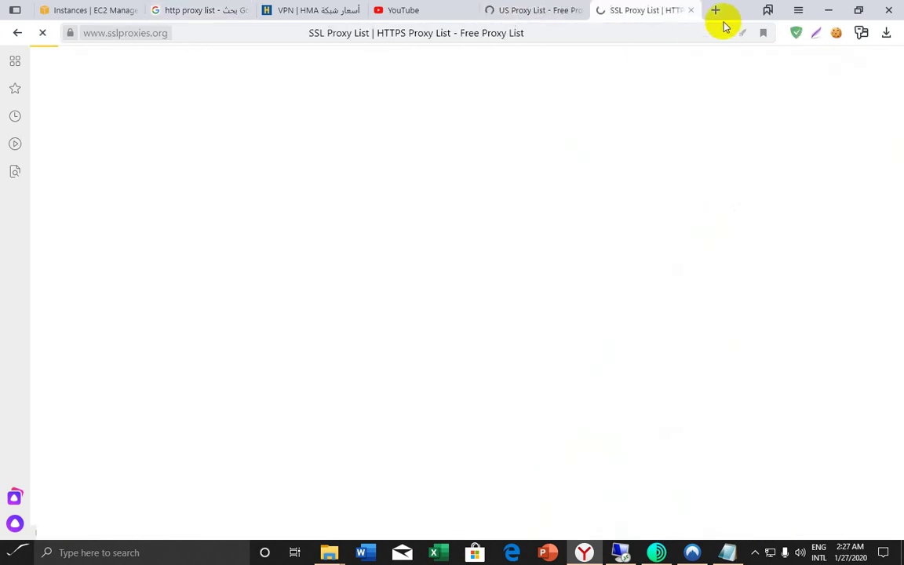
{"action": "left_click", "coordinate": [715, 9]}
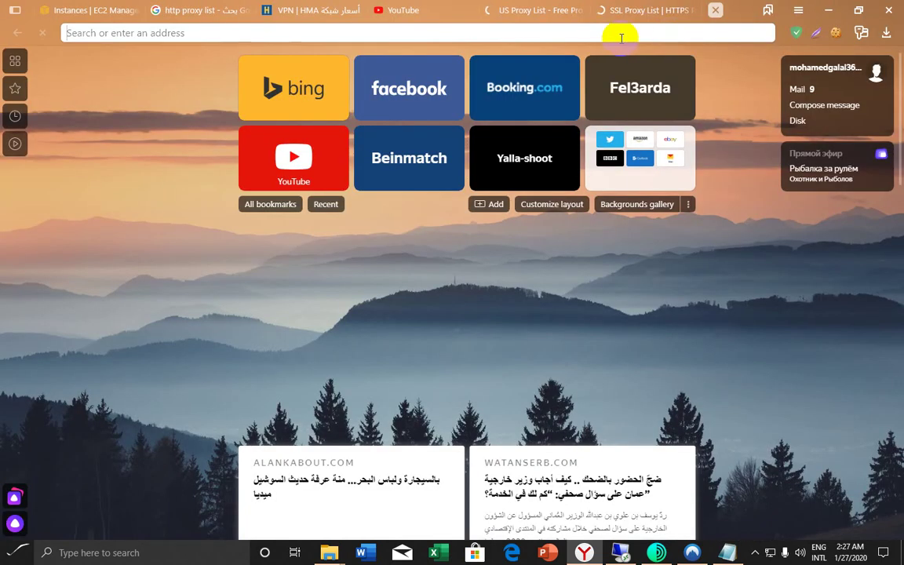
{"action": "type", "text": "hh"}
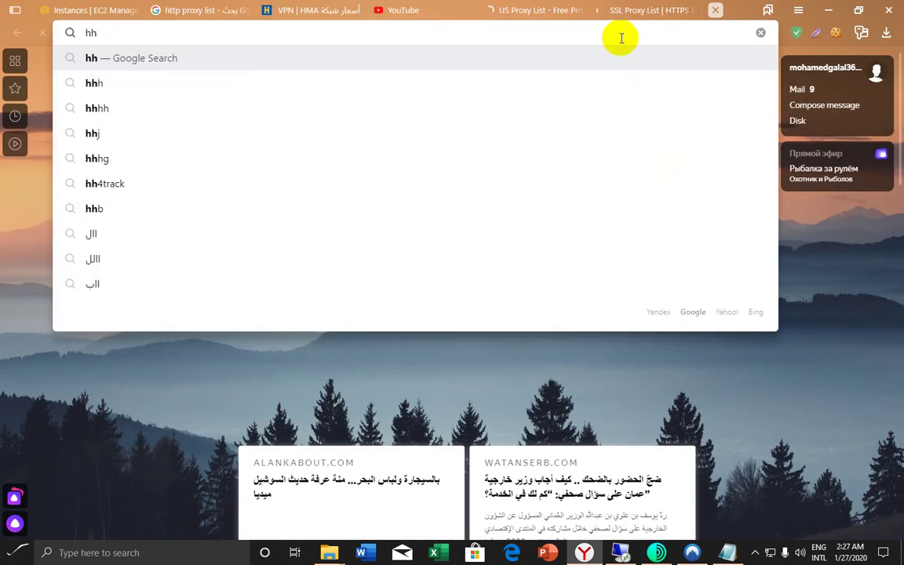
{"action": "key", "text": "BackSpace"}
{"action": "type", "text": "tt"}
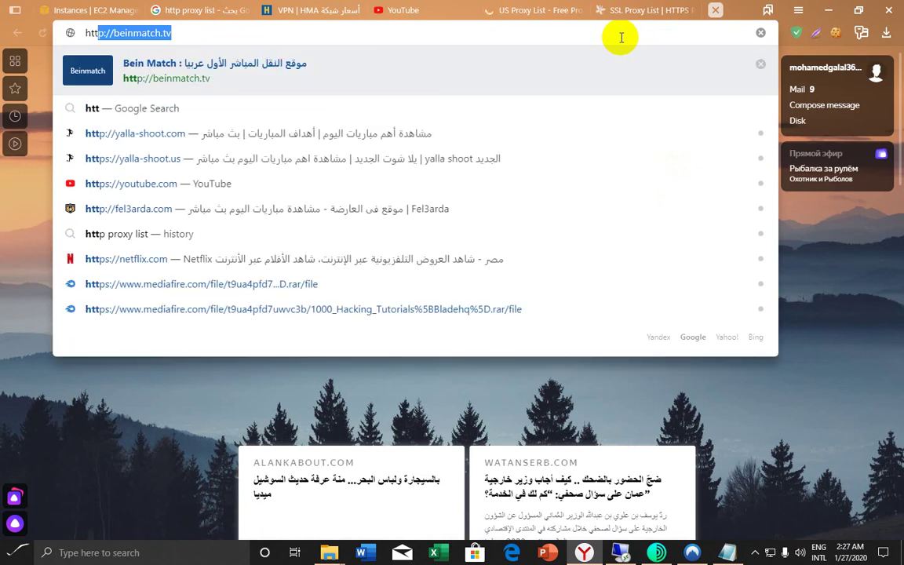
{"action": "type", "text": "p tt"}
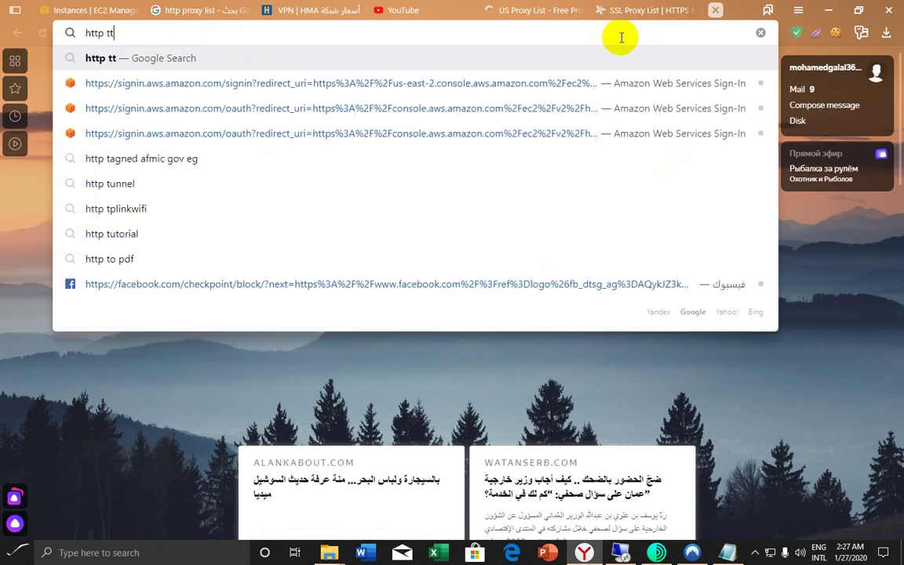
{"action": "key", "text": "BackSpace"}
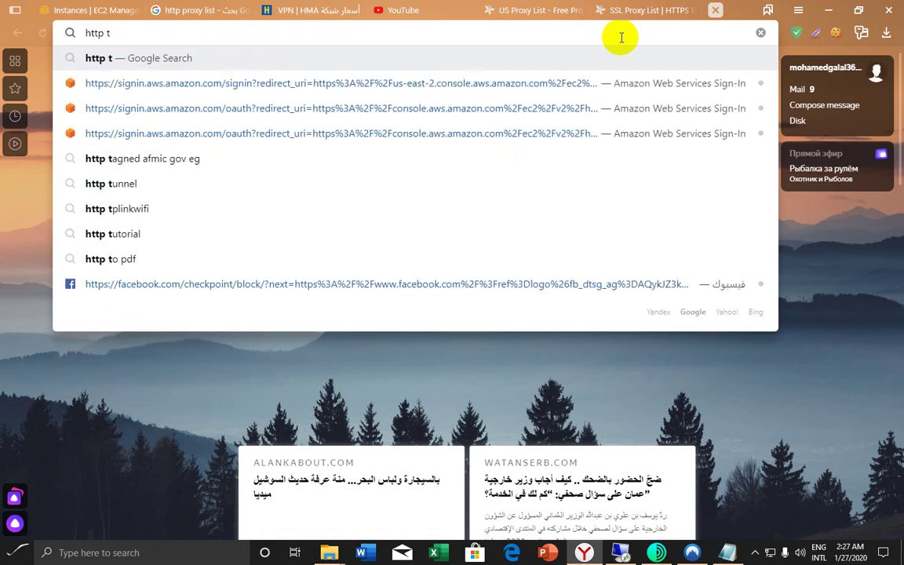
{"action": "key", "text": "BackSpace"}
{"action": "key", "text": "BackSpace"}
{"action": "key", "text": "BackSpace"}
{"action": "key", "text": "BackSpace"}
{"action": "key", "text": "BackSpace"}
{"action": "key", "text": "BackSpace"}
{"action": "left_click", "coordinate": [620, 33]}
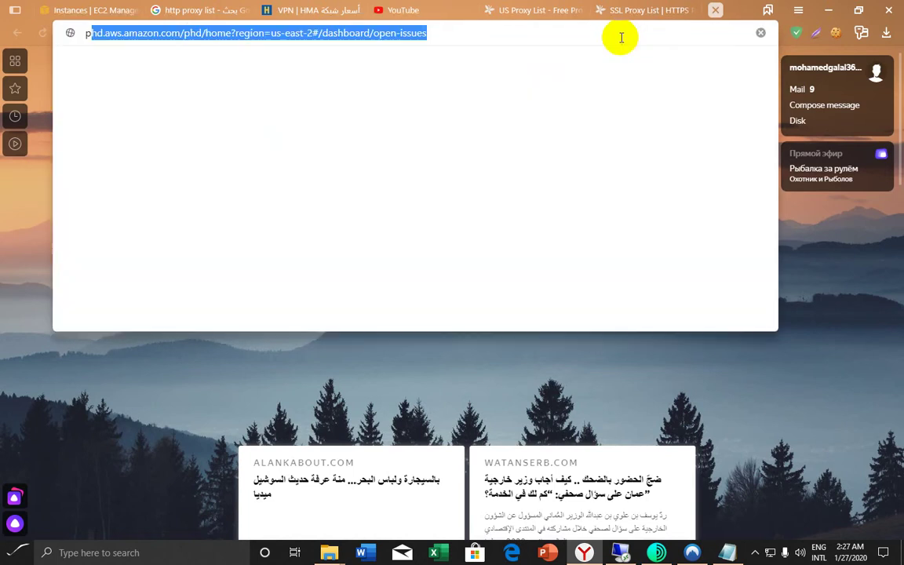
Search the web for "proxy tunnel" and open the HTTP Tunnel Genius Online Proxy Checker page
{"action": "type", "text": "pro"}
{"action": "key", "text": "BackSpace"}
{"action": "type", "text": "xy"}
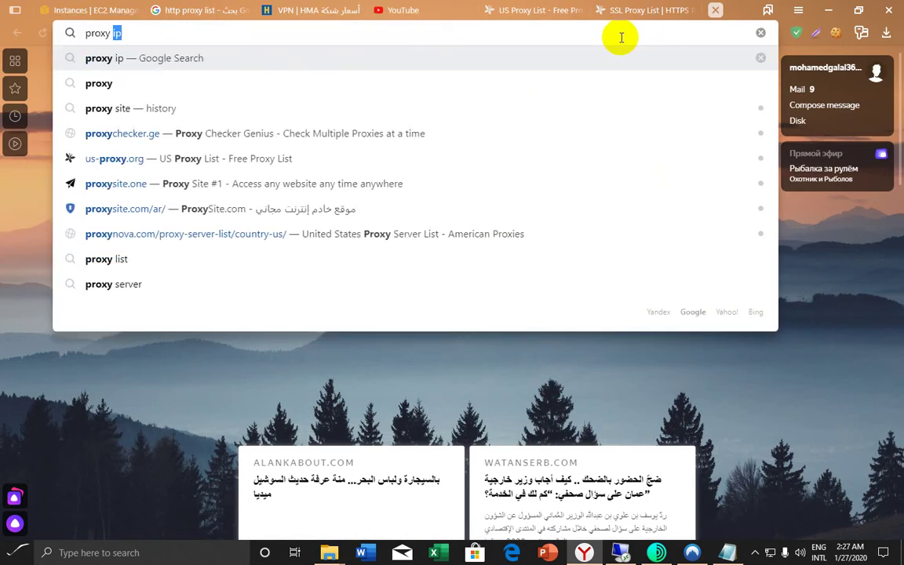
{"action": "type", "text": " tunnel"}
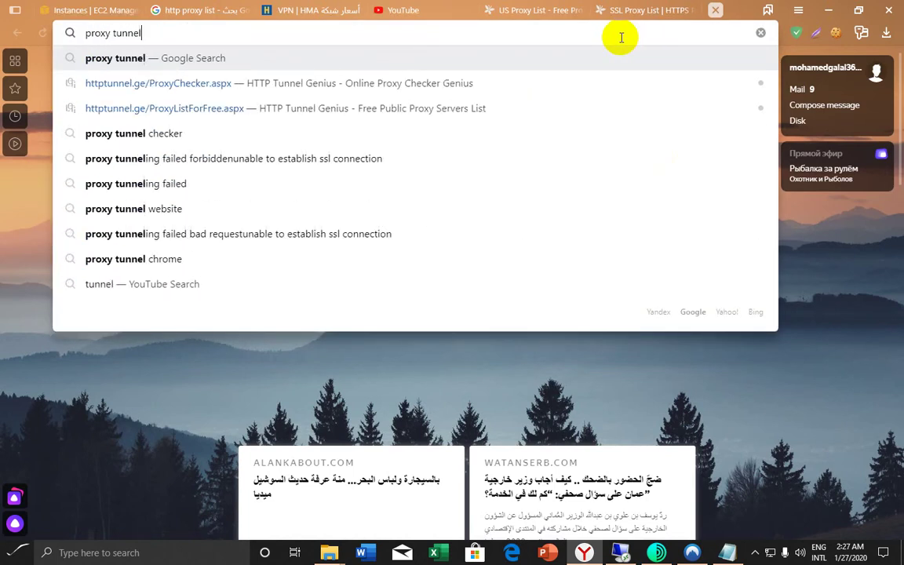
{"action": "key", "text": "Return"}
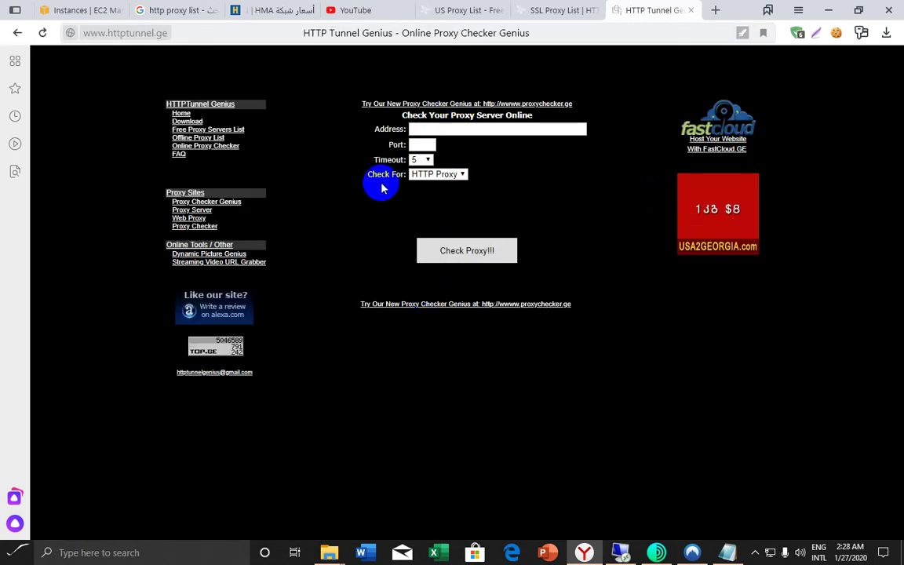
Open the lower link to the new Proxy Checker Genius site in a new tab and switch to it
{"action": "left_click_drag", "start_coordinate": [358, 306], "coordinate": [430, 307]}
{"action": "right_click", "coordinate": [431, 303]}
{"action": "left_click", "coordinate": [451, 312]}
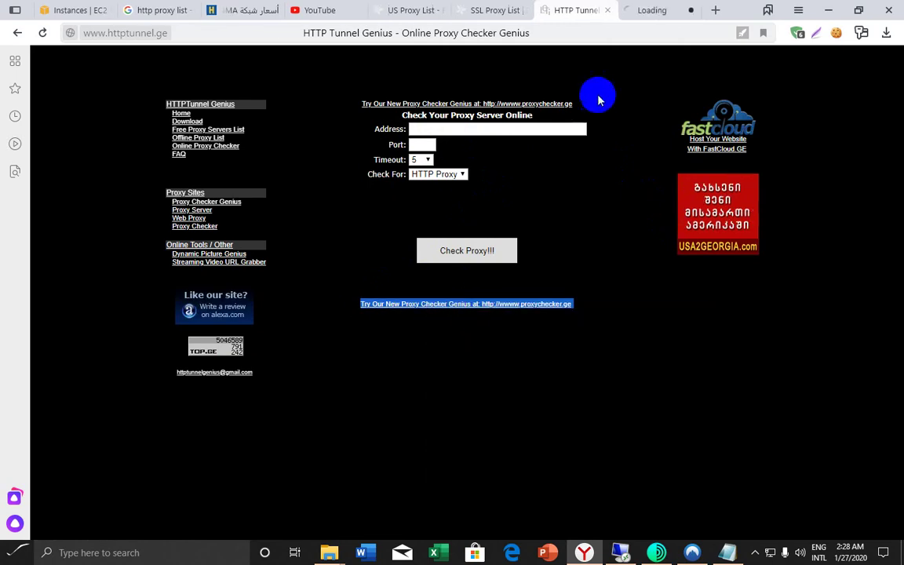
{"action": "left_click", "coordinate": [663, 9]}
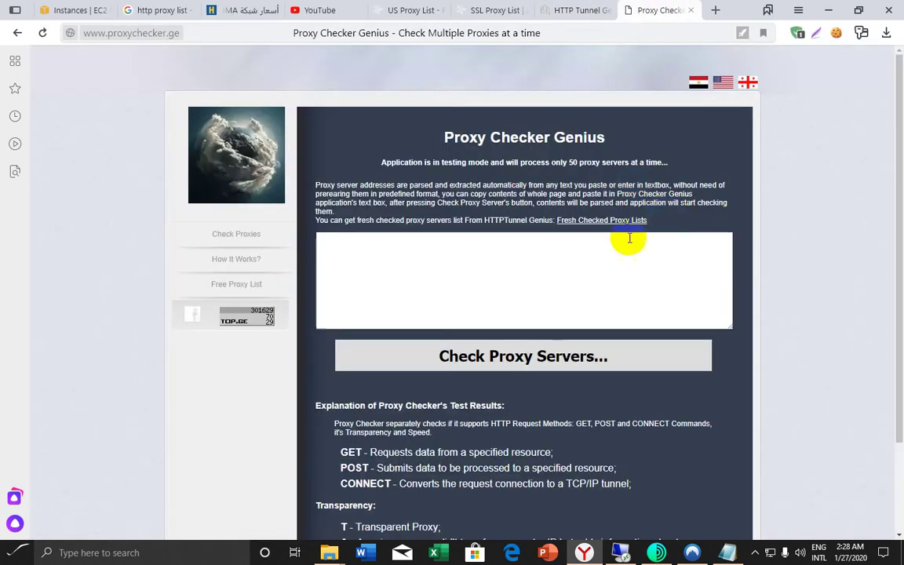
Copy all the proxy rows shown on the first page of the SSL Proxy List table
{"action": "left_click", "coordinate": [482, 8]}
{"action": "left_click_drag", "start_coordinate": [896, 72], "coordinate": [893, 121]}
{"action": "left_click_drag", "start_coordinate": [113, 164], "coordinate": [730, 406]}
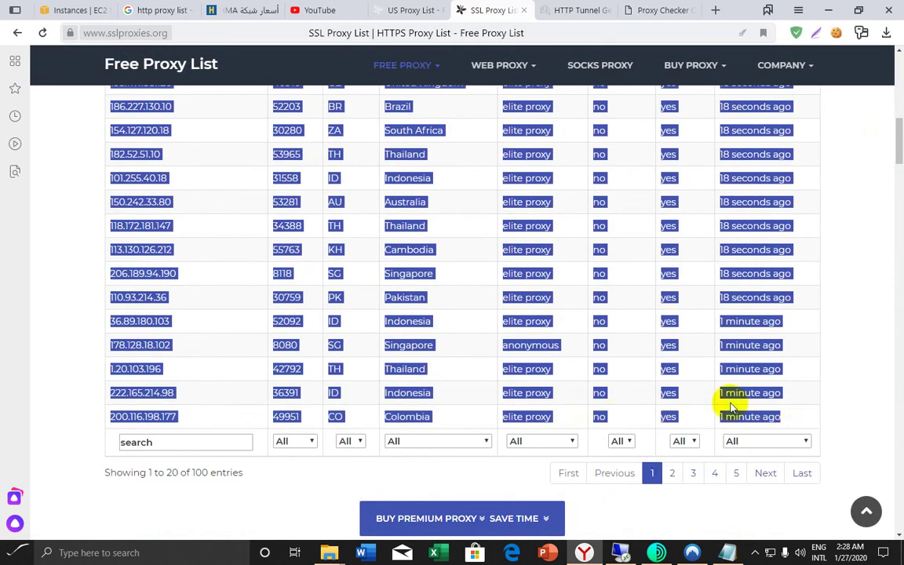
{"action": "right_click", "coordinate": [546, 345]}
{"action": "left_click", "coordinate": [571, 355]}
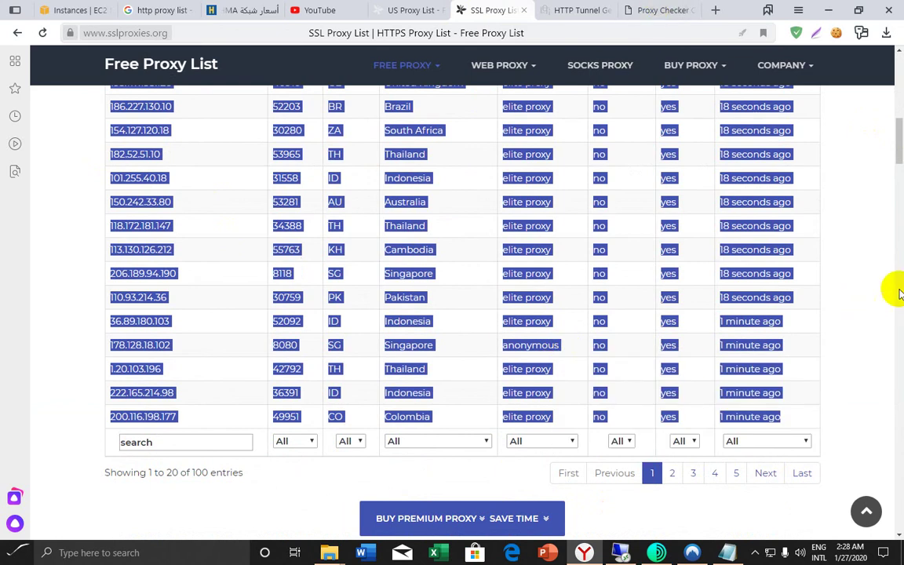
{"action": "scroll", "coordinate": [894, 133], "scroll_direction": "up", "scroll_amount": 10}
{"action": "scroll", "coordinate": [451, 259], "scroll_direction": "down", "scroll_amount": 4}
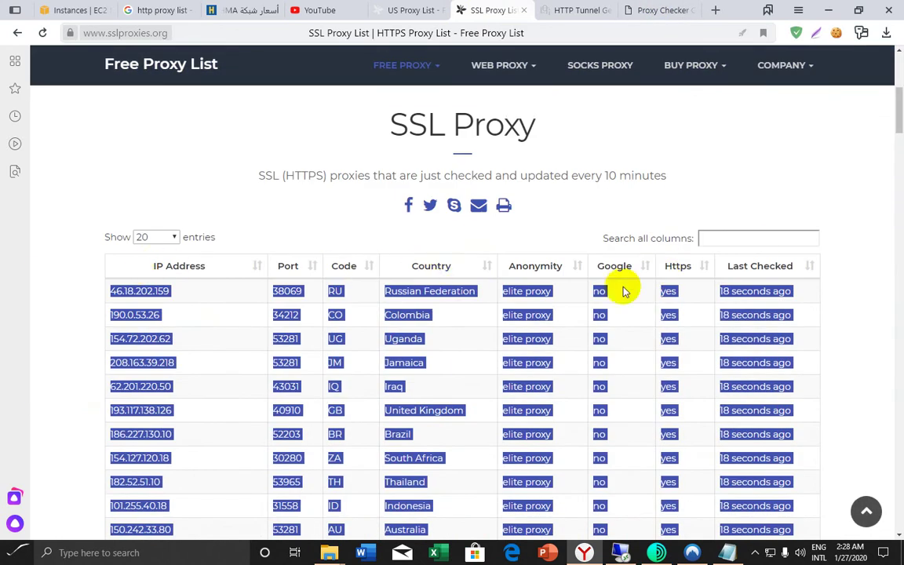
Paste the copied proxy list into Proxy Checker Genius, check the proxy servers, and look over the results table
{"action": "left_click", "coordinate": [659, 10]}
{"action": "right_click", "coordinate": [409, 262]}
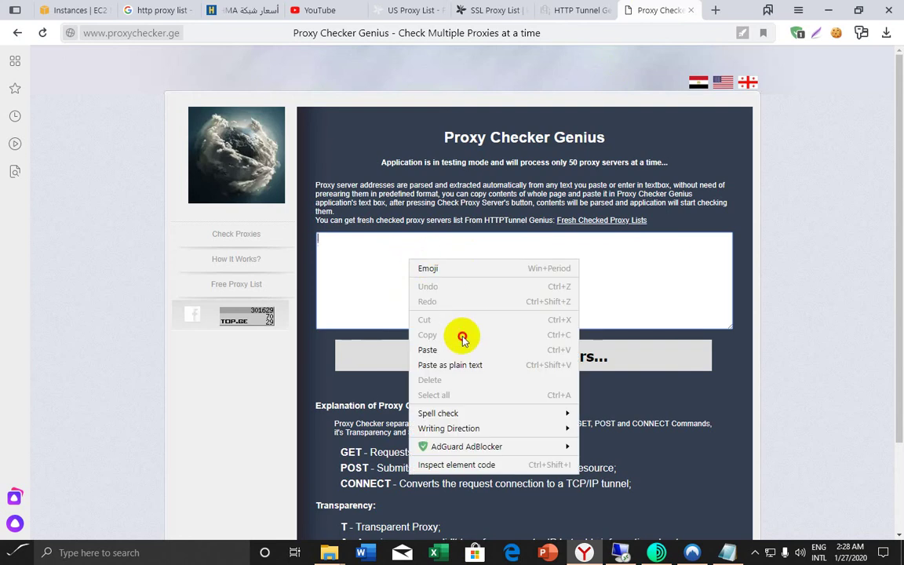
{"action": "left_click", "coordinate": [436, 349]}
{"action": "left_click", "coordinate": [459, 358]}
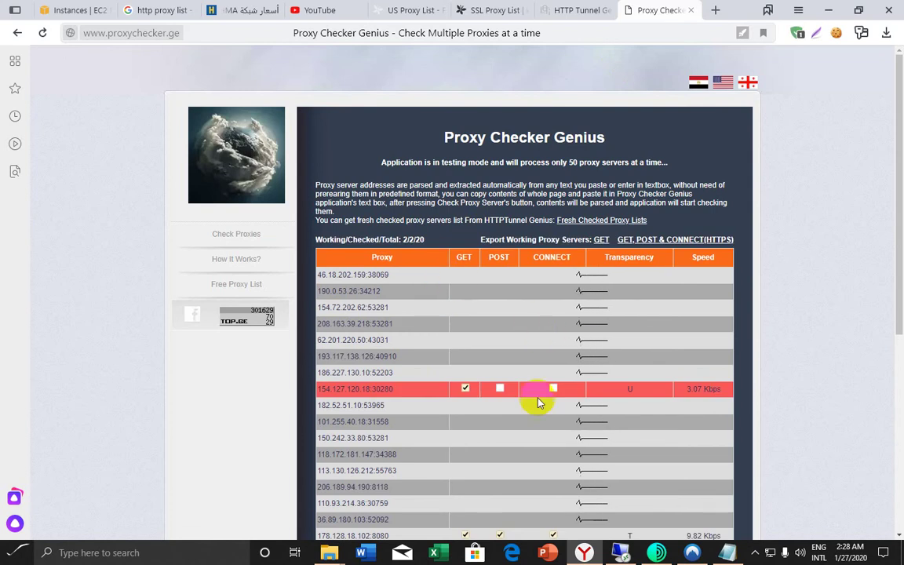
{"action": "left_click_drag", "start_coordinate": [899, 146], "coordinate": [898, 213]}
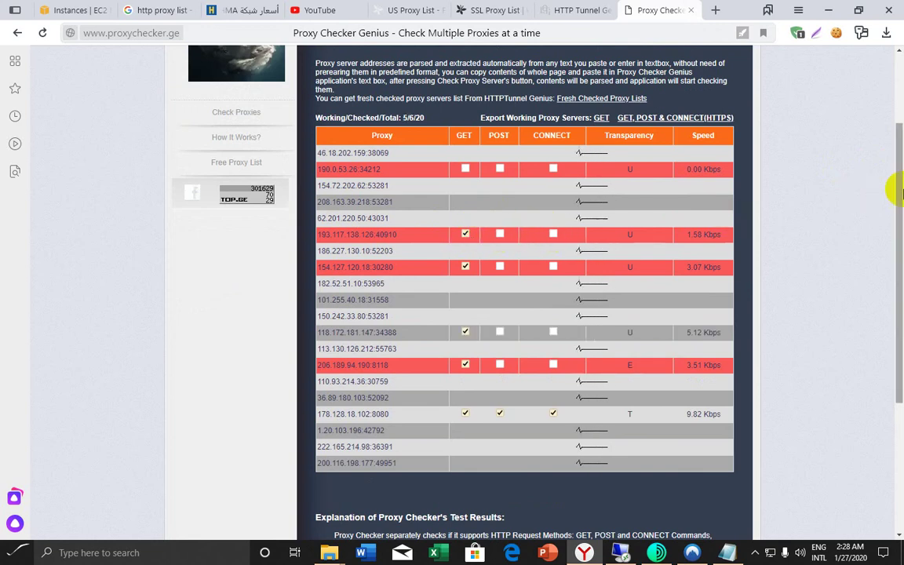
{"action": "left_click_drag", "start_coordinate": [895, 200], "coordinate": [895, 351]}
{"action": "left_click_drag", "start_coordinate": [894, 289], "coordinate": [893, 130]}
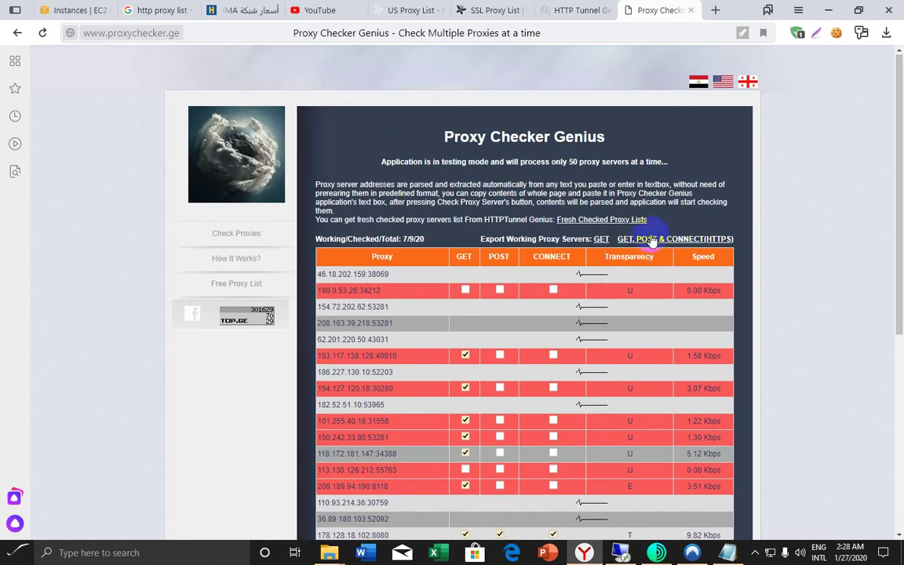
Open the Fresh Checked Proxy Lists link in a new tab and review the GET, POST and CONNECT results of the checked proxies
{"action": "right_click", "coordinate": [583, 229]}
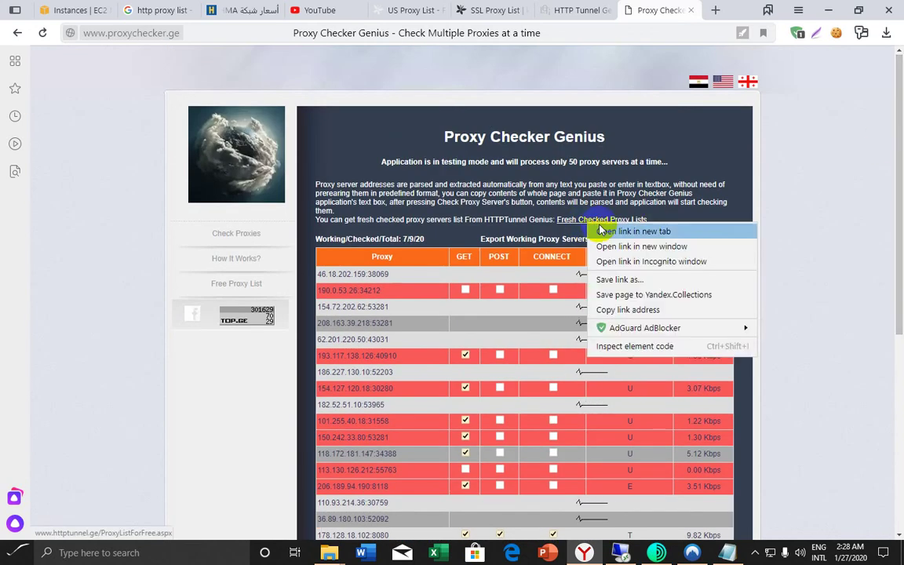
{"action": "left_click", "coordinate": [600, 227]}
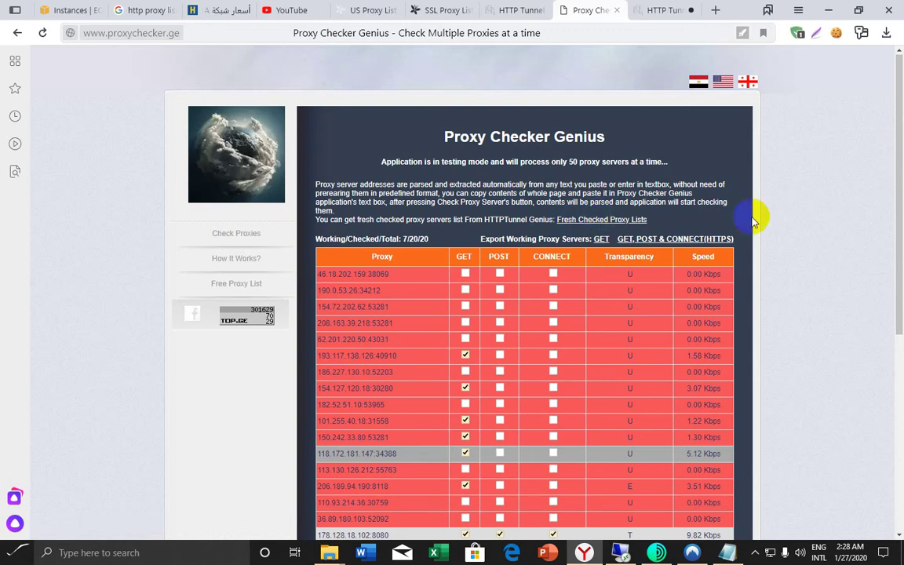
{"action": "scroll", "coordinate": [891, 252], "scroll_direction": "down", "scroll_amount": 3}
{"action": "scroll", "coordinate": [894, 267], "scroll_direction": "up", "scroll_amount": 1}
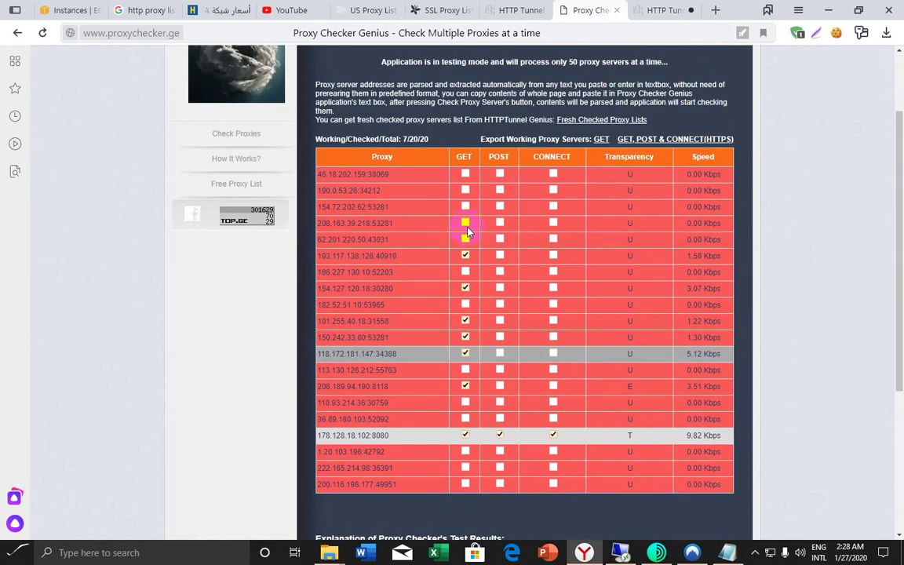
{"action": "scroll", "coordinate": [893, 308], "scroll_direction": "up", "scroll_amount": 2}
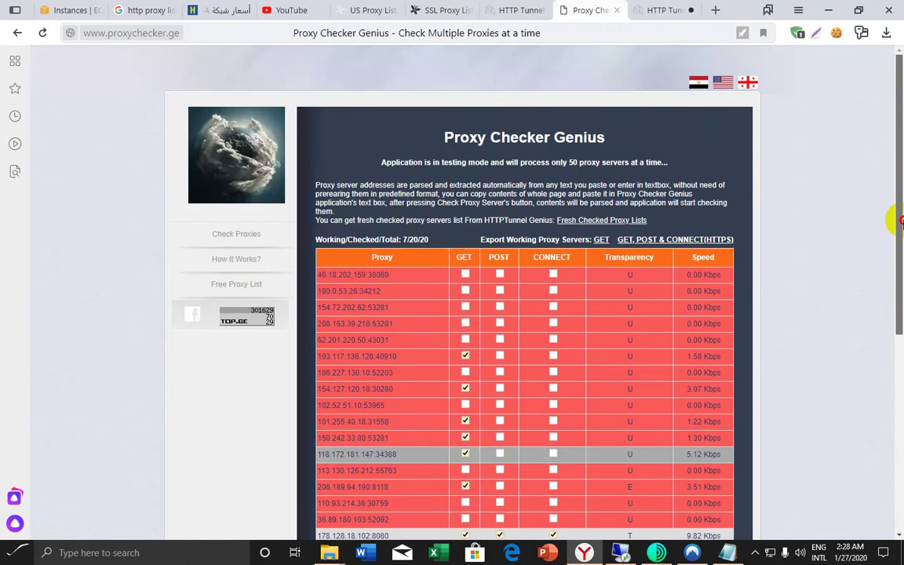
Close the SSL Proxy List tab and switch to the HTTP Tunnel Genius Free Public Proxy Servers List
{"action": "left_click", "coordinate": [17, 34]}
{"action": "left_click", "coordinate": [452, 13]}
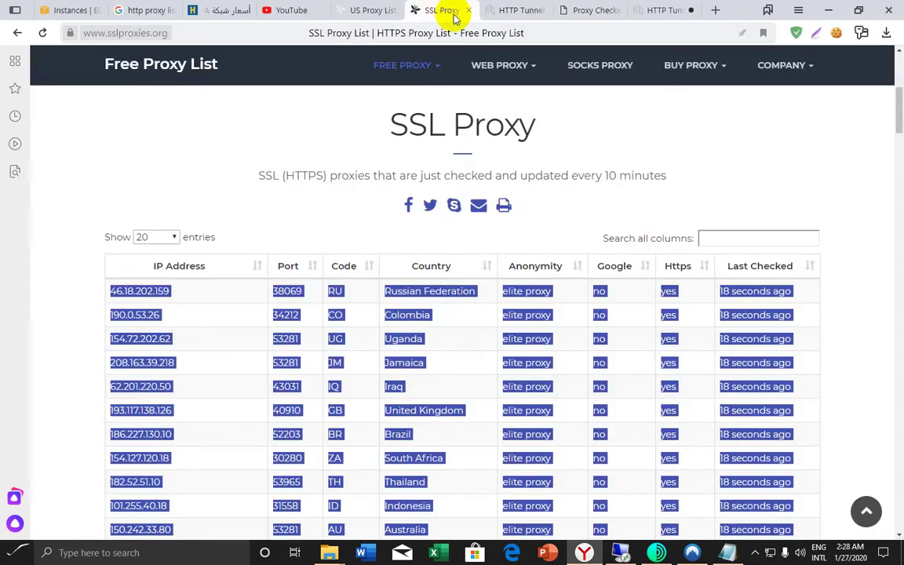
{"action": "left_click", "coordinate": [471, 11]}
{"action": "left_click", "coordinate": [647, 10]}
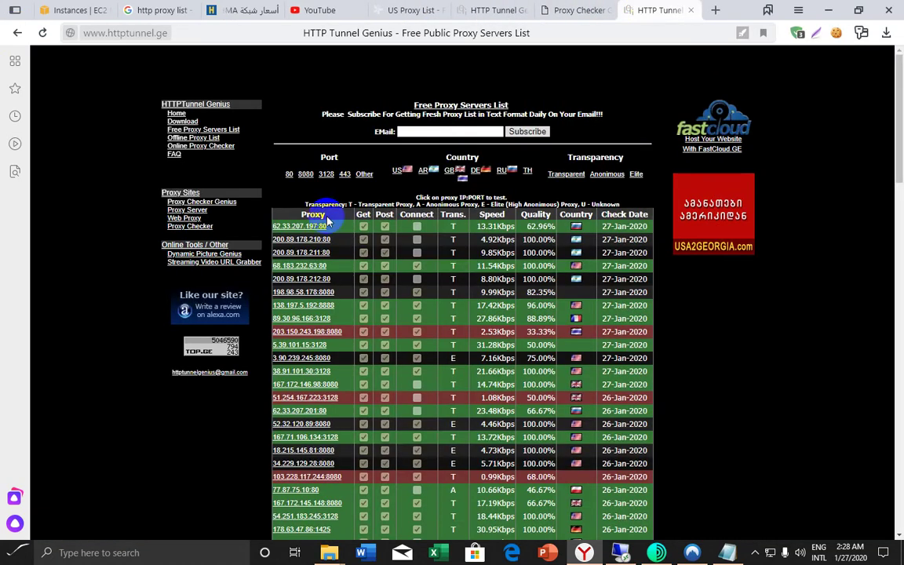
Copy all the proxy rows in the Free Proxy Servers List table
{"action": "left_click_drag", "start_coordinate": [270, 223], "coordinate": [587, 517]}
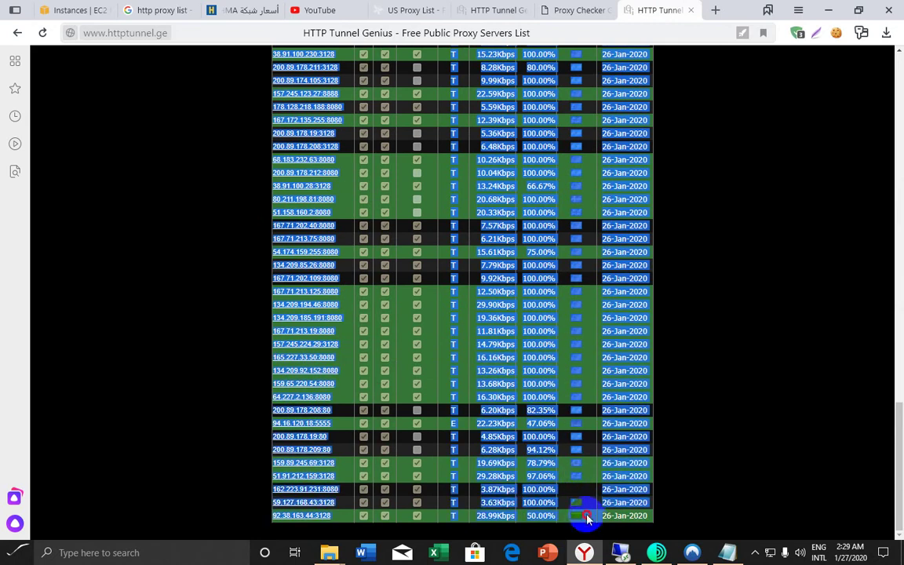
{"action": "right_click", "coordinate": [490, 379]}
{"action": "left_click", "coordinate": [521, 390]}
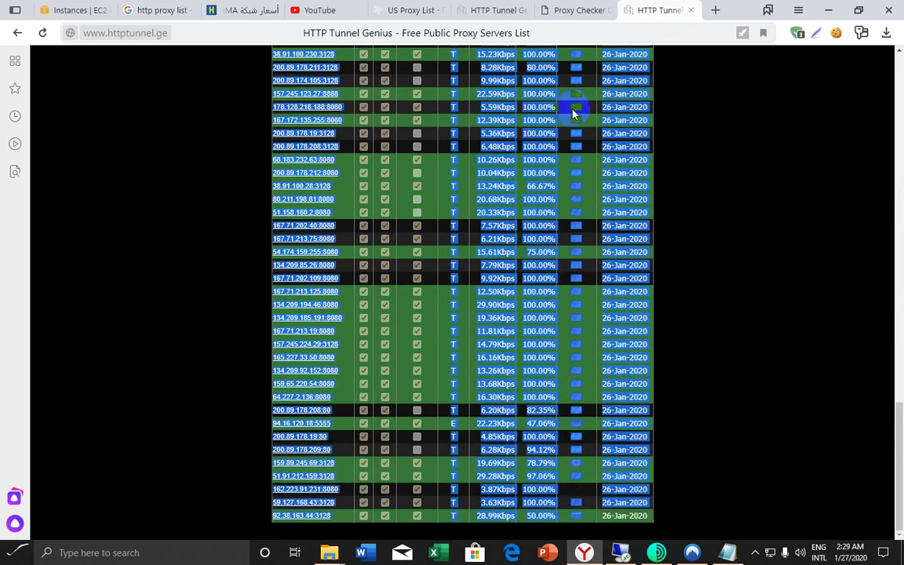
Reload Proxy Checker Genius, paste the copied proxy list into it, check the proxy servers and look over the results
{"action": "left_click", "coordinate": [576, 10]}
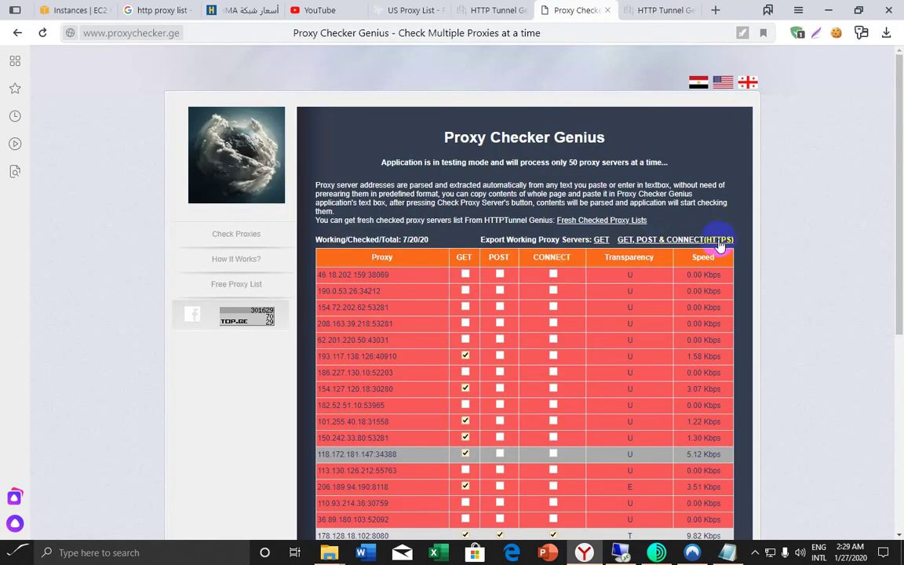
{"action": "right_click", "coordinate": [572, 10]}
{"action": "left_click", "coordinate": [599, 25]}
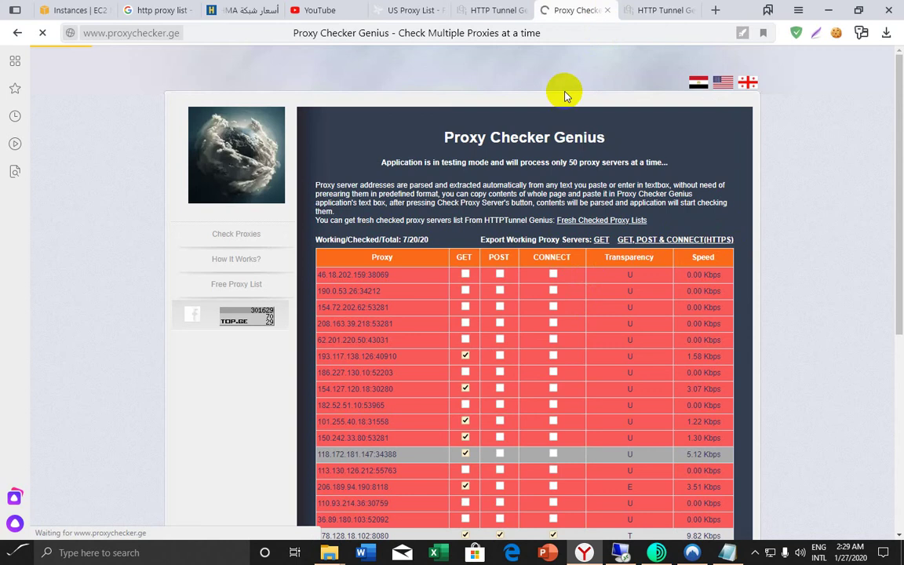
{"action": "right_click", "coordinate": [416, 267]}
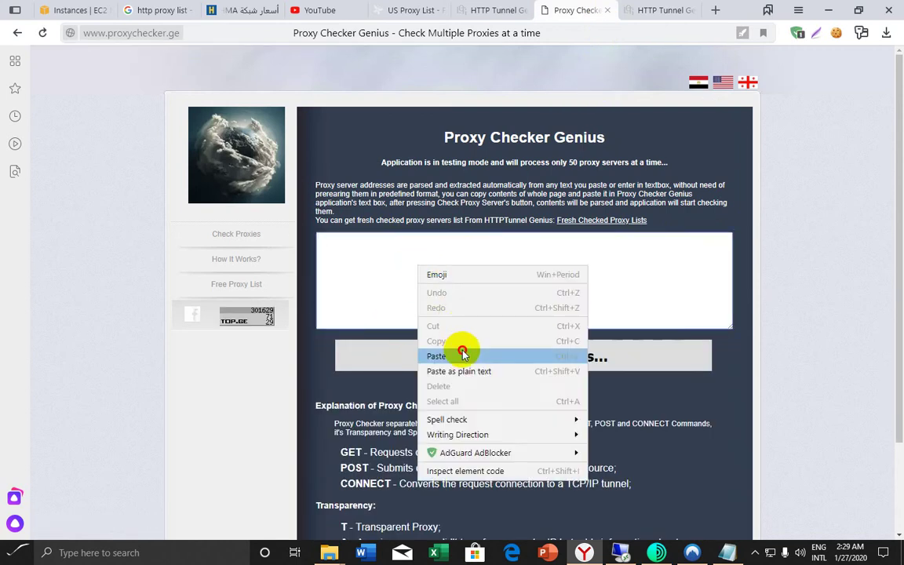
{"action": "left_click", "coordinate": [459, 353]}
{"action": "left_click", "coordinate": [516, 368]}
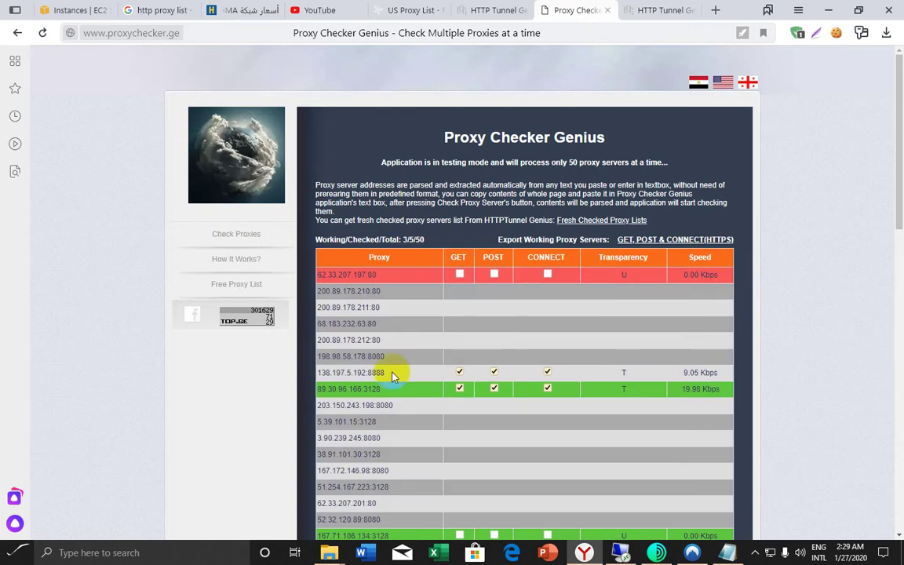
{"action": "scroll", "coordinate": [680, 265], "scroll_direction": "down", "scroll_amount": 2}
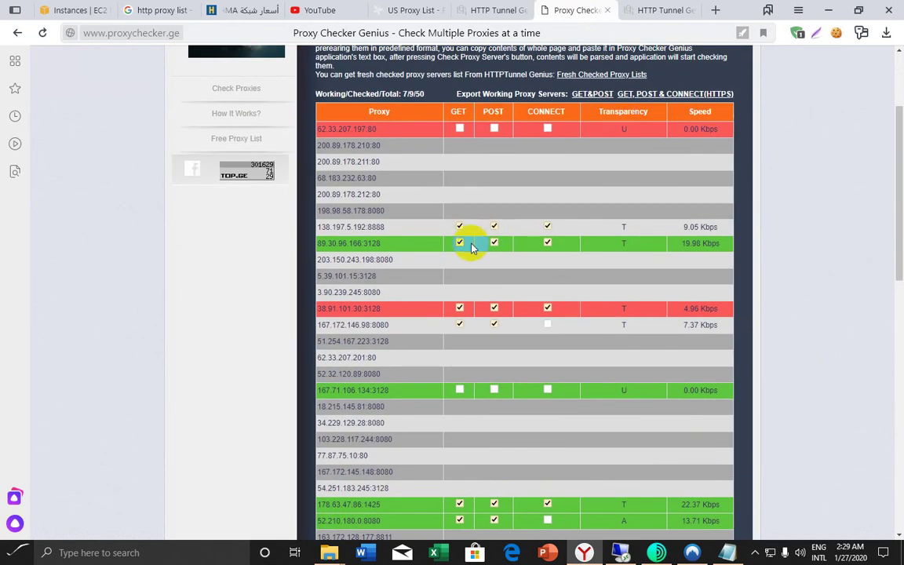
{"action": "left_click", "coordinate": [550, 247]}
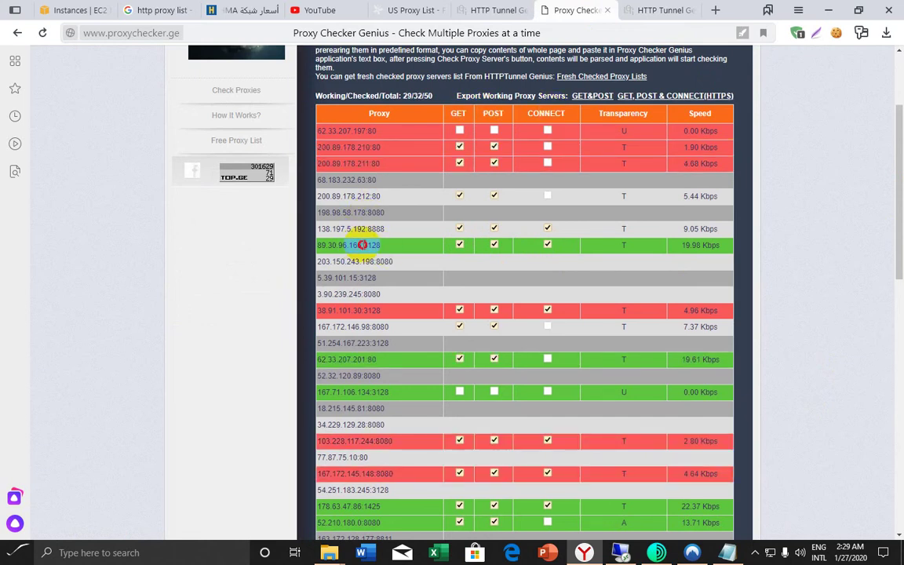
Copy the proxy 89.30.96.166:3128 from the results and paste it as the Address in the Online Proxy Checker Genius form
{"action": "left_click", "coordinate": [332, 243]}
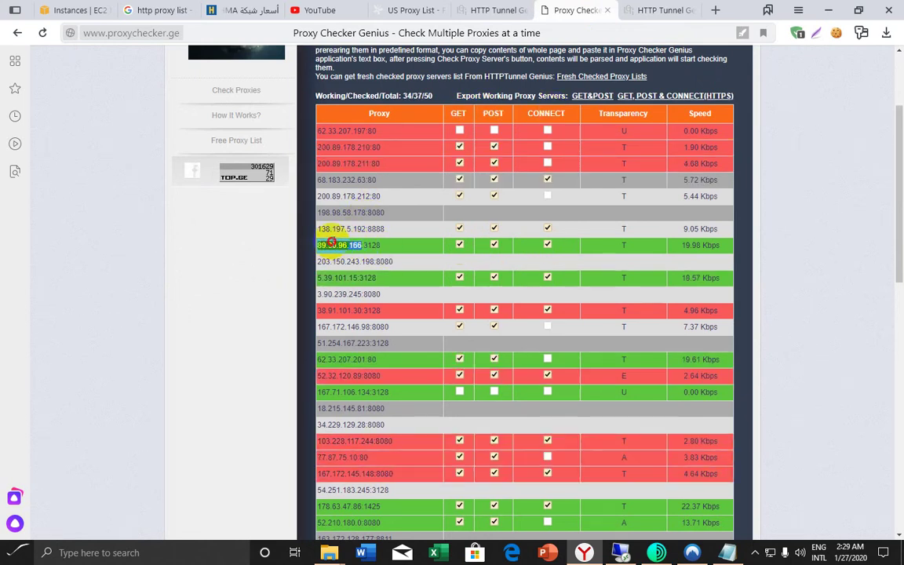
{"action": "right_click", "coordinate": [332, 242]}
{"action": "left_click", "coordinate": [349, 248]}
{"action": "left_click", "coordinate": [498, 10]}
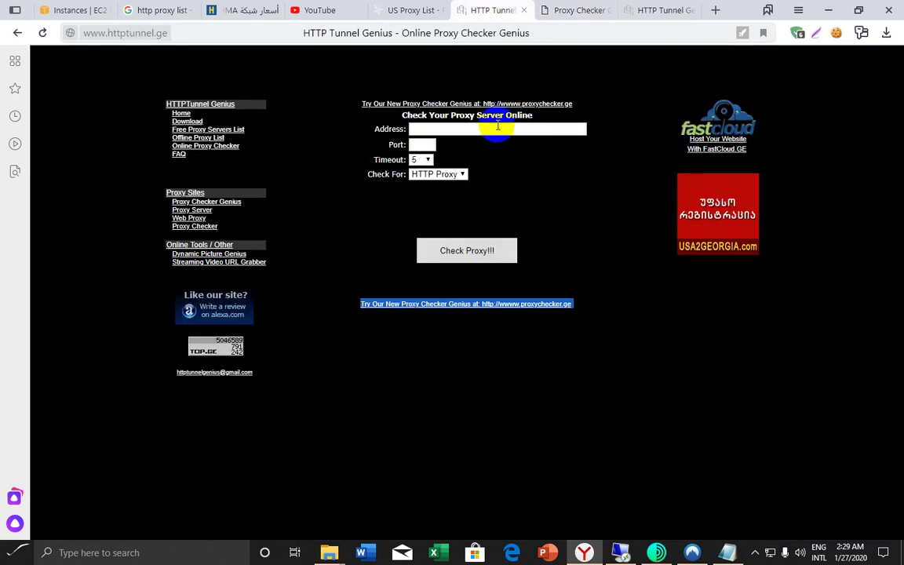
{"action": "right_click", "coordinate": [459, 128]}
{"action": "right_click", "coordinate": [439, 127]}
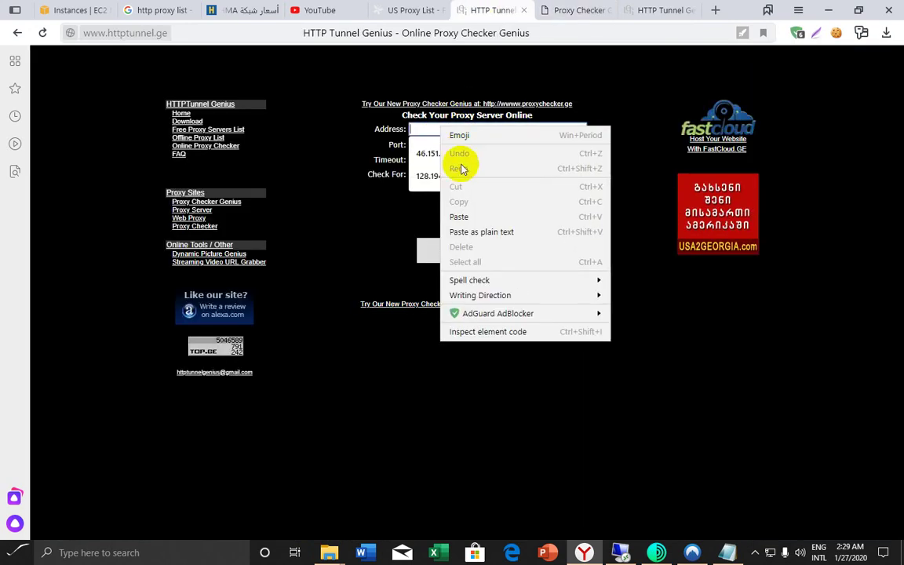
{"action": "left_click", "coordinate": [445, 210]}
{"action": "left_click", "coordinate": [484, 130]}
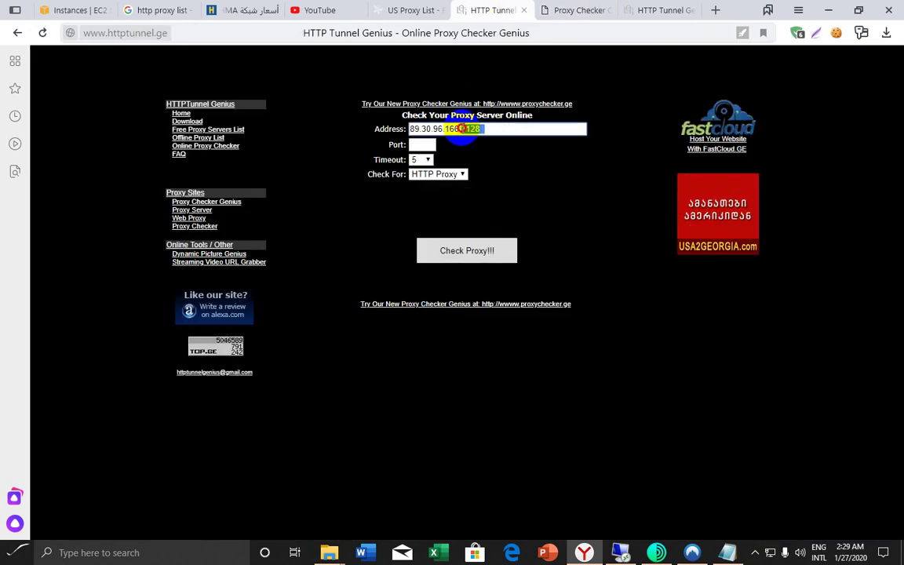
Move the port number from the Address into the Port field, leaving only 89.30.96.166 as the address
{"action": "right_click", "coordinate": [466, 128]}
{"action": "left_click", "coordinate": [490, 152]}
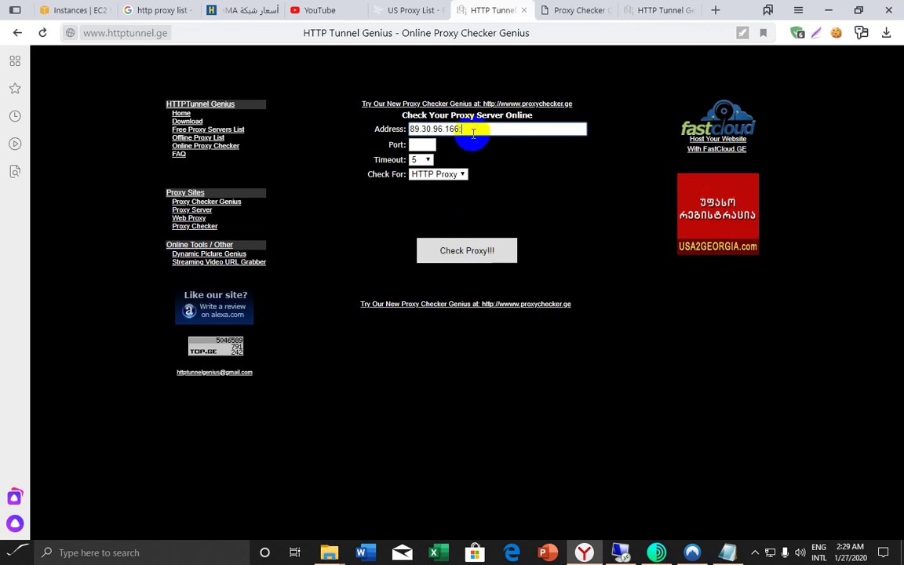
{"action": "key", "text": "BackSpace"}
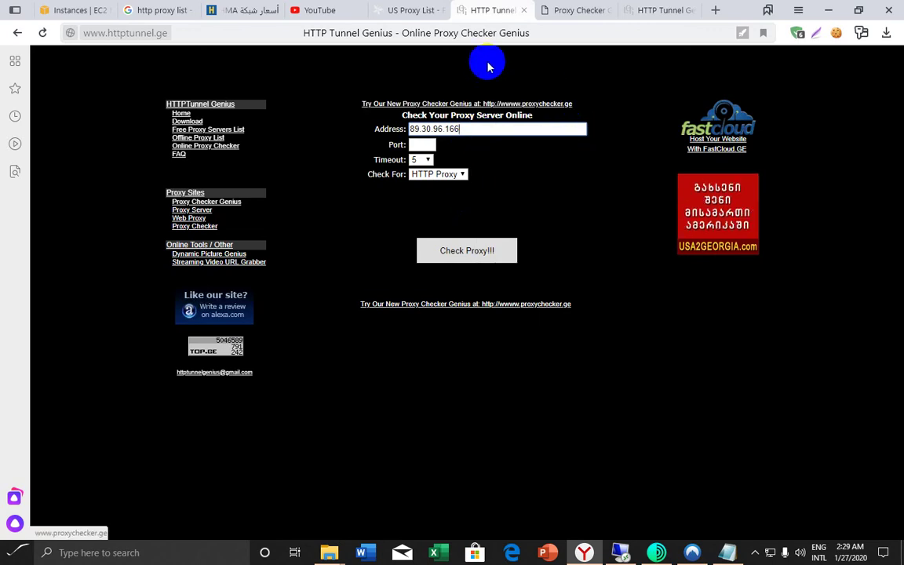
{"action": "left_click", "coordinate": [423, 145]}
{"action": "right_click", "coordinate": [428, 145]}
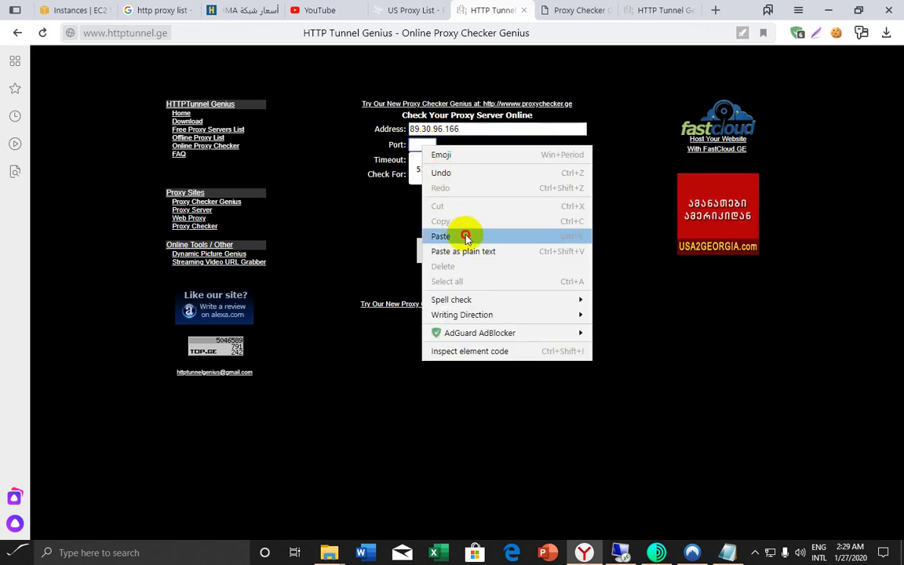
{"action": "left_click", "coordinate": [464, 234]}
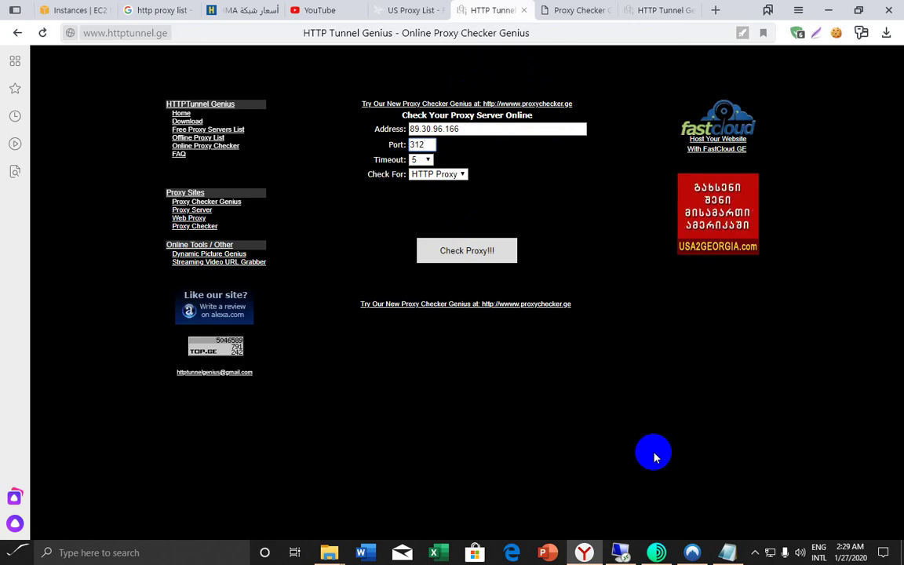
Look up the full port of 89.30.96.166 in the Proxy Checker Genius results and complete the form's port as 3128
{"action": "left_click", "coordinate": [636, 8]}
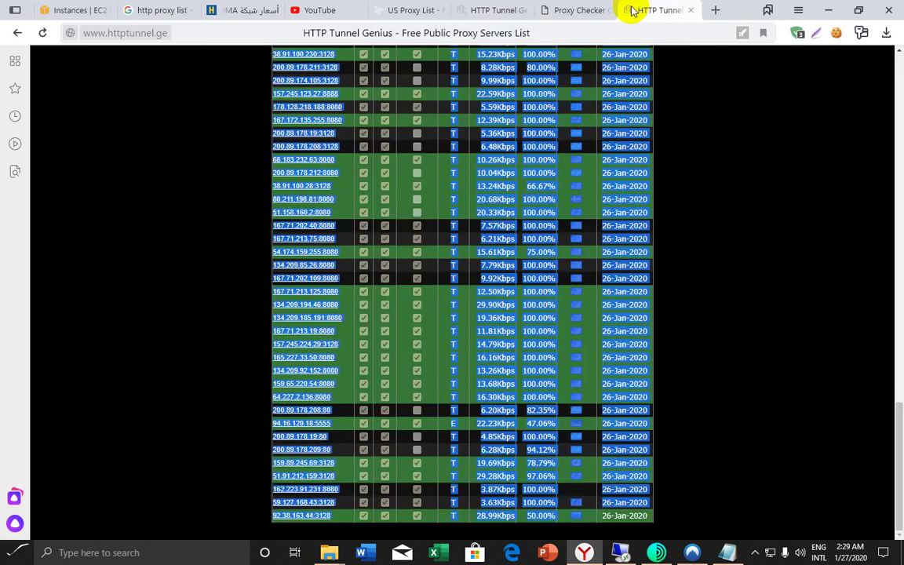
{"action": "left_click", "coordinate": [553, 10]}
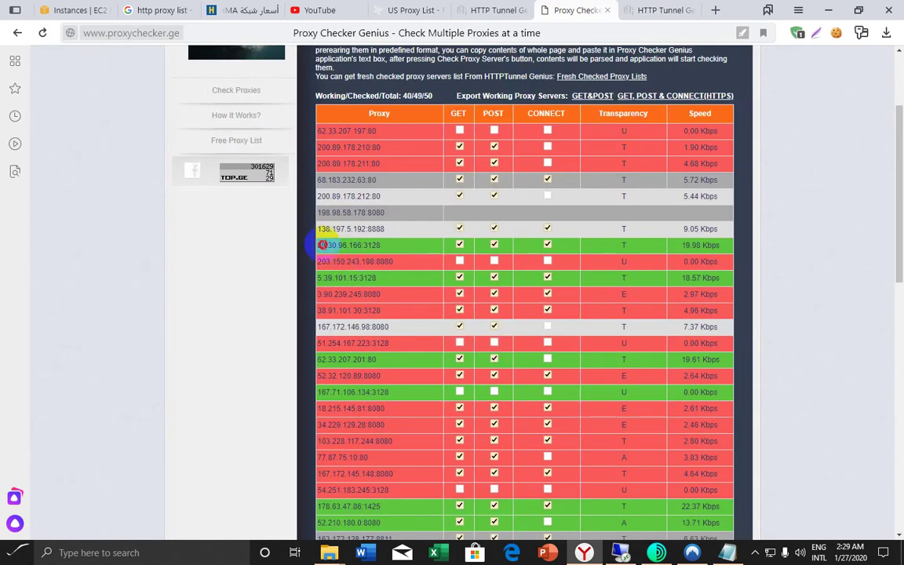
{"action": "left_click_drag", "start_coordinate": [322, 245], "coordinate": [365, 247]}
{"action": "left_click", "coordinate": [382, 246]}
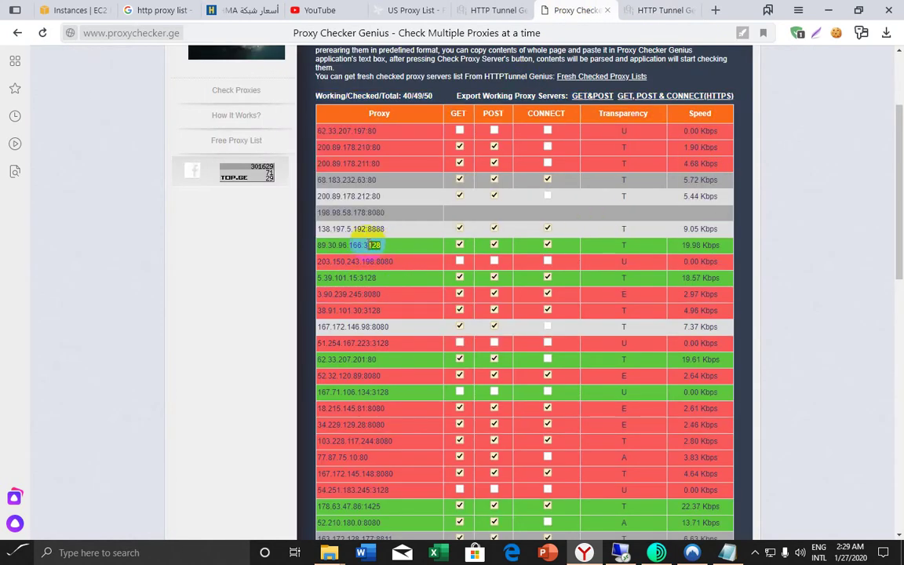
{"action": "left_click", "coordinate": [487, 10]}
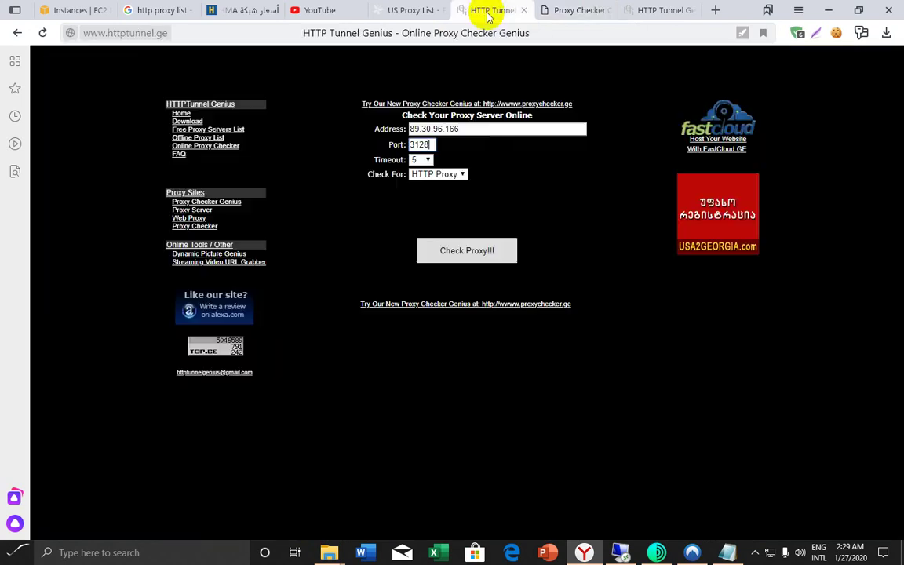
Run the HTTP proxy check on 89.30.96.166 and compare its result with the Proxy Checker Genius table
{"action": "left_click", "coordinate": [469, 258]}
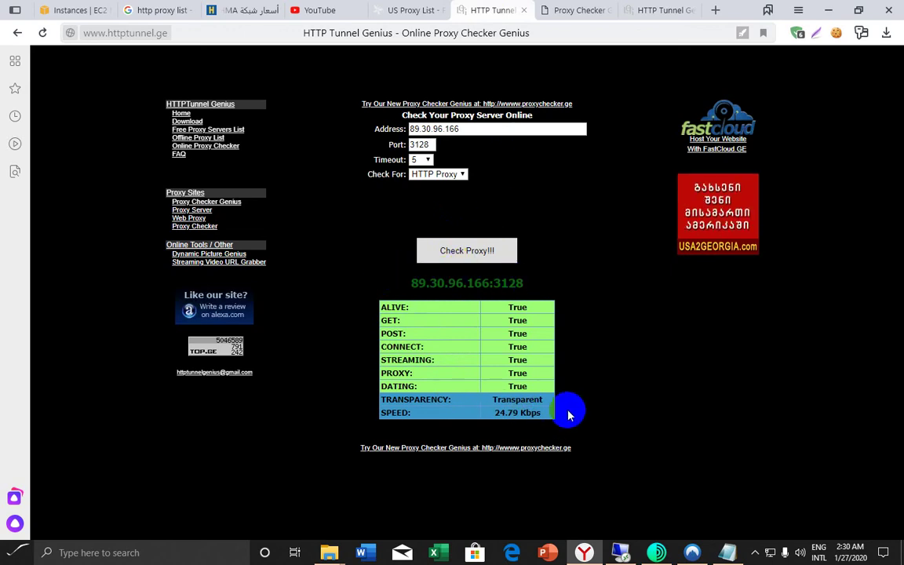
{"action": "left_click", "coordinate": [579, 10]}
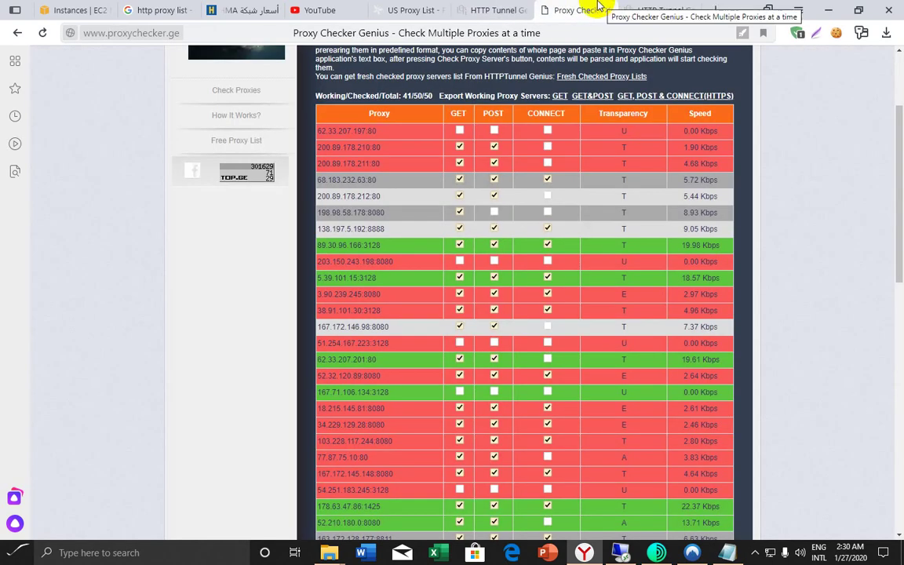
{"action": "left_click", "coordinate": [512, 7]}
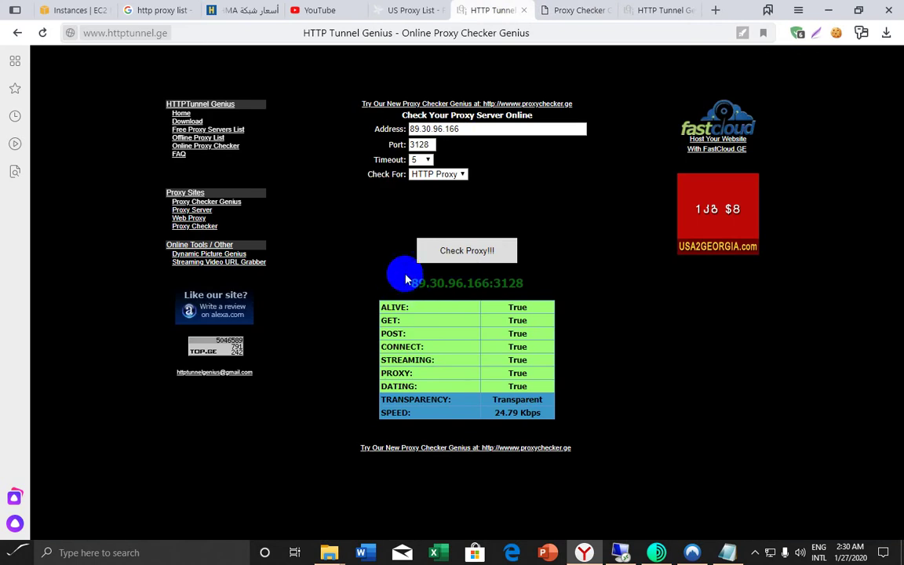
Copy the checked proxy 89.30.96.166:3128 from the heading above the check results
{"action": "left_click_drag", "start_coordinate": [403, 279], "coordinate": [525, 285]}
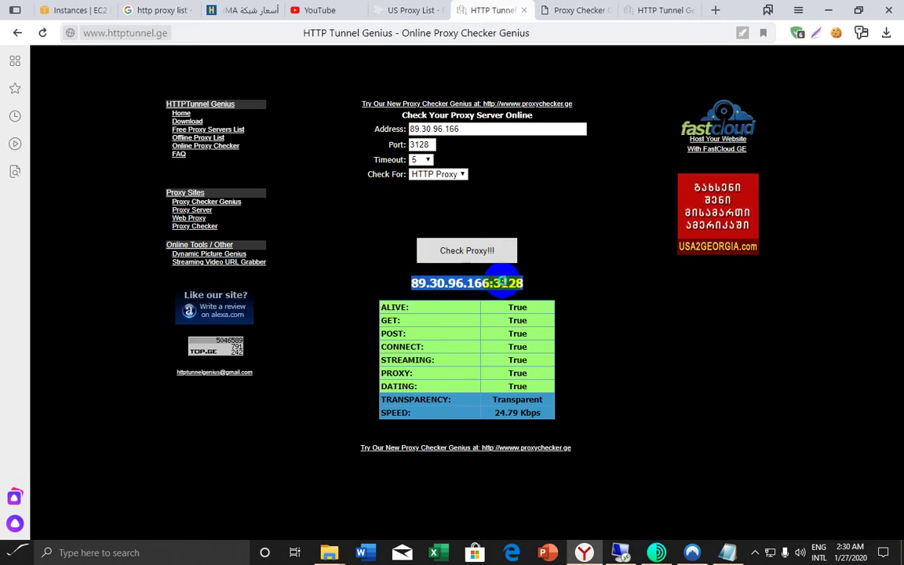
{"action": "right_click", "coordinate": [510, 288]}
{"action": "left_click", "coordinate": [524, 300]}
Find Internet Options through a Windows search for "internet option" and open the LAN settings of its connections
{"action": "key", "text": "super"}
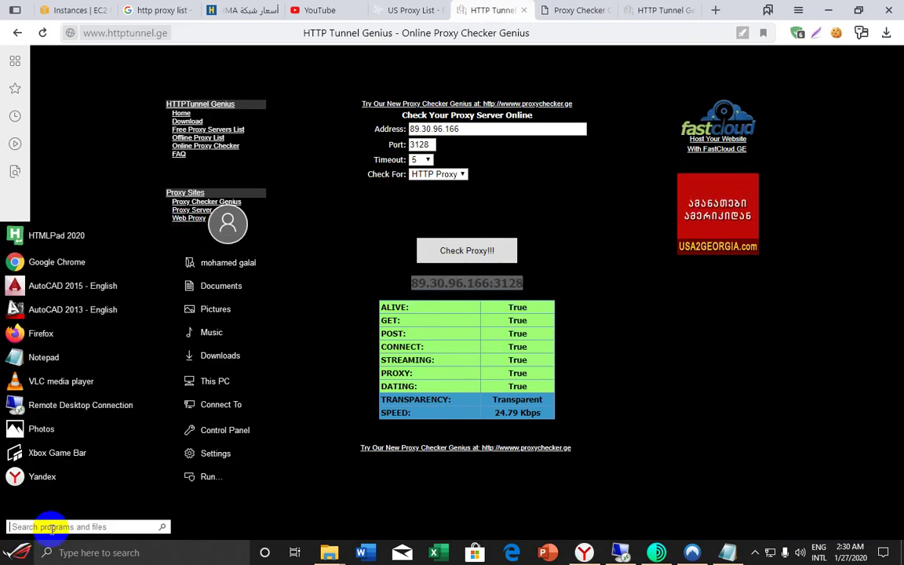
{"action": "type", "text": "i"}
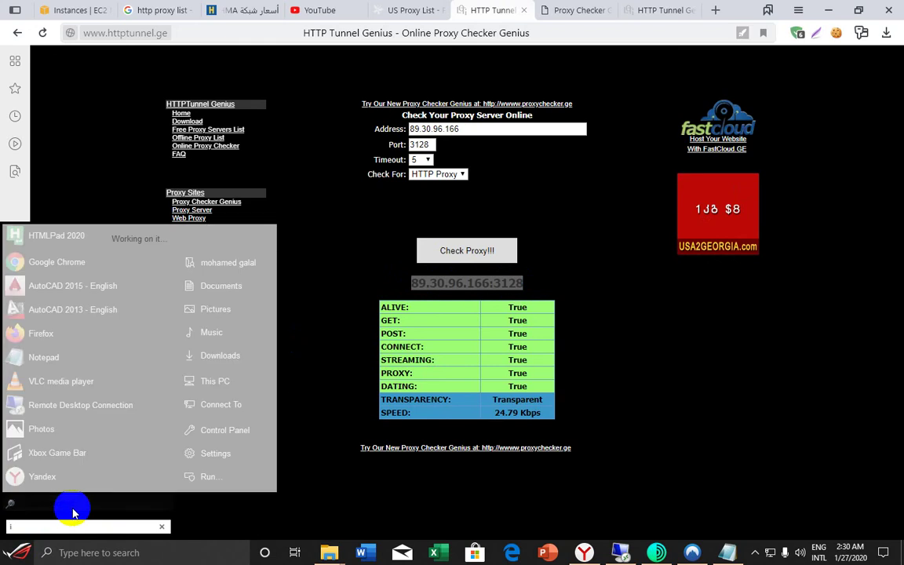
{"action": "type", "text": "nte"}
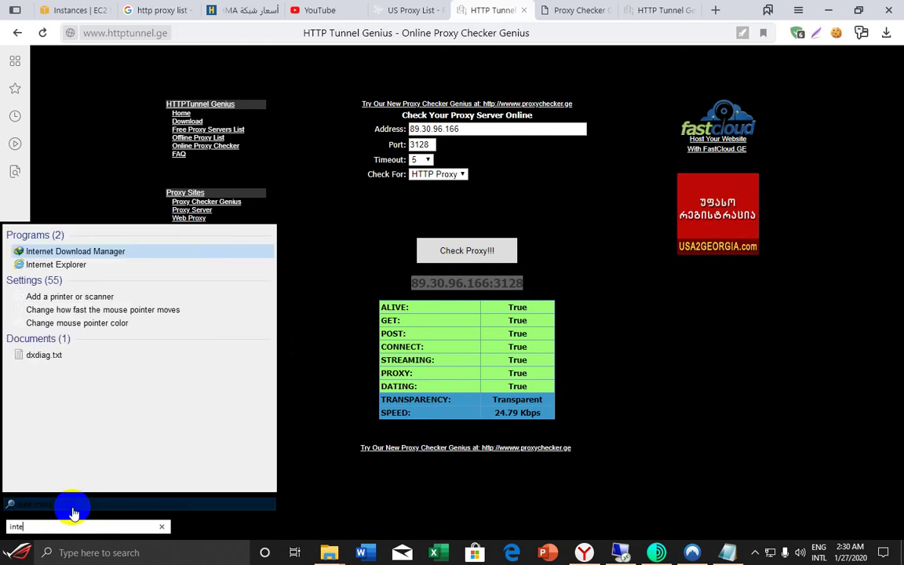
{"action": "type", "text": "rnet"}
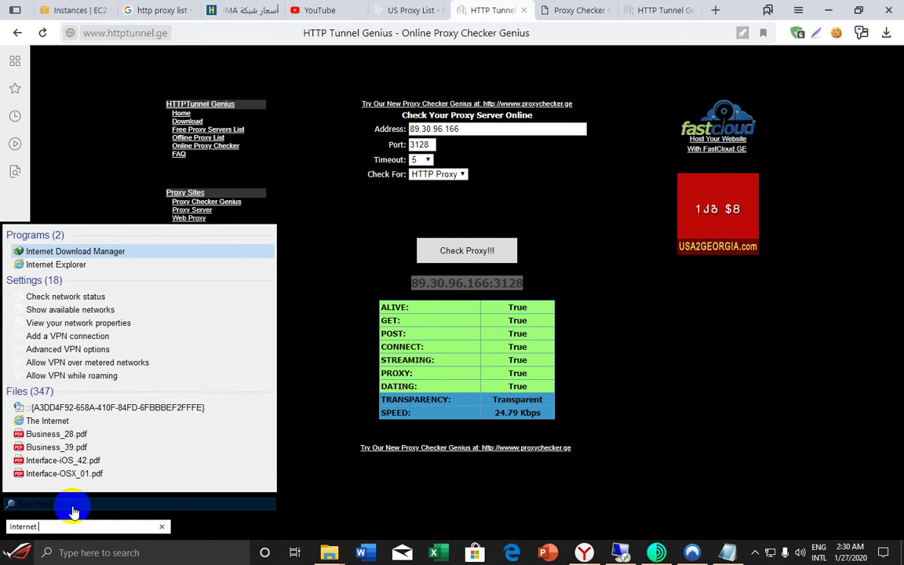
{"action": "type", "text": " option"}
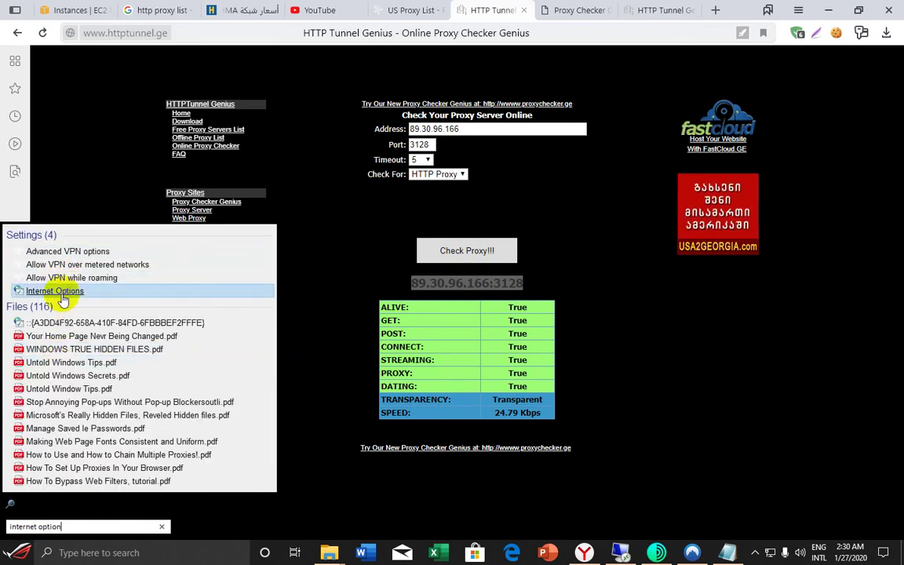
{"action": "left_click", "coordinate": [67, 291]}
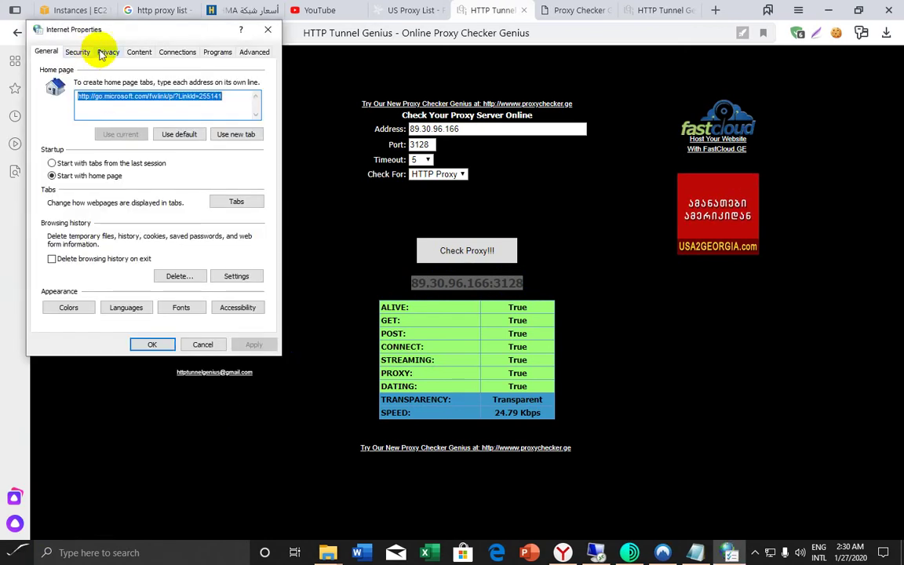
{"action": "left_click", "coordinate": [166, 55]}
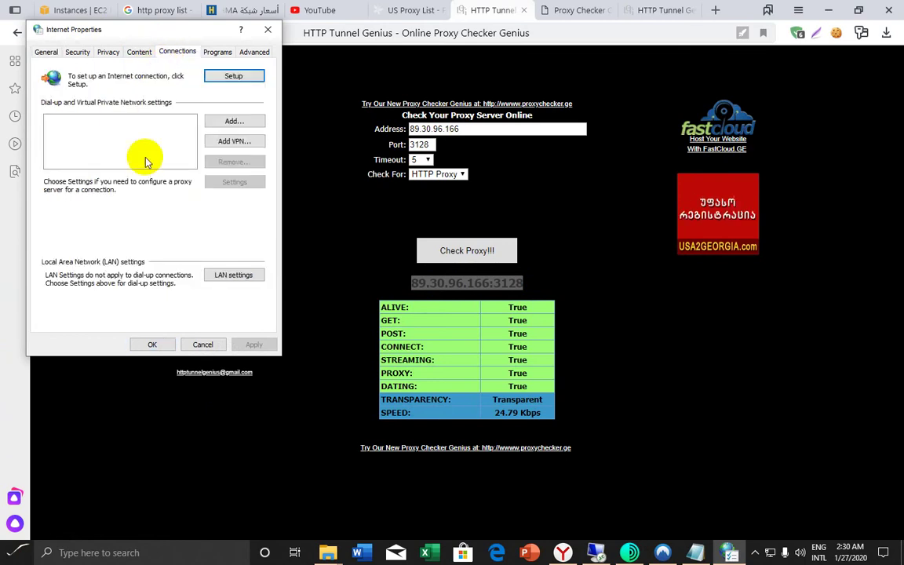
{"action": "left_click", "coordinate": [226, 275]}
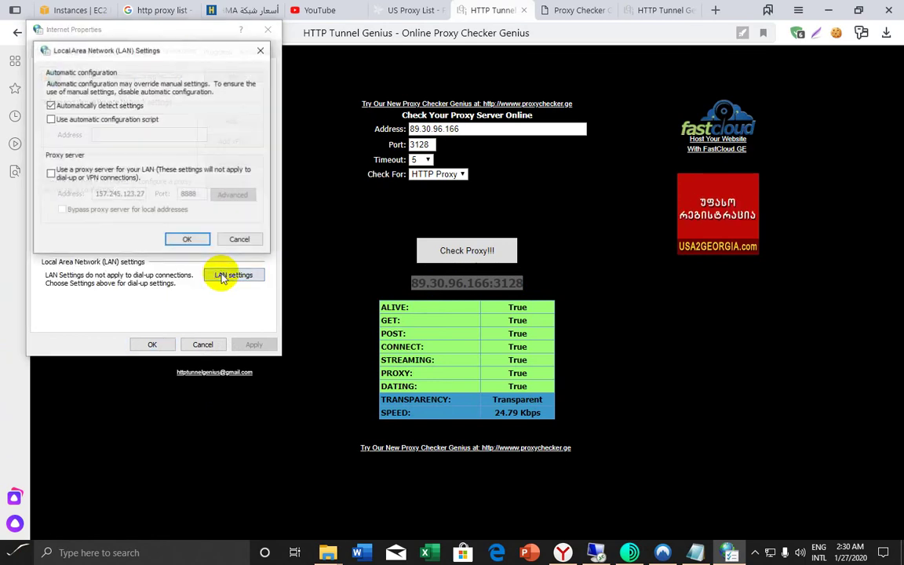
Enable the proxy server for the LAN and replace its address with the copied proxy 89.30.96.166:3128
{"action": "left_click", "coordinate": [51, 172]}
{"action": "left_click_drag", "start_coordinate": [145, 194], "coordinate": [95, 193]}
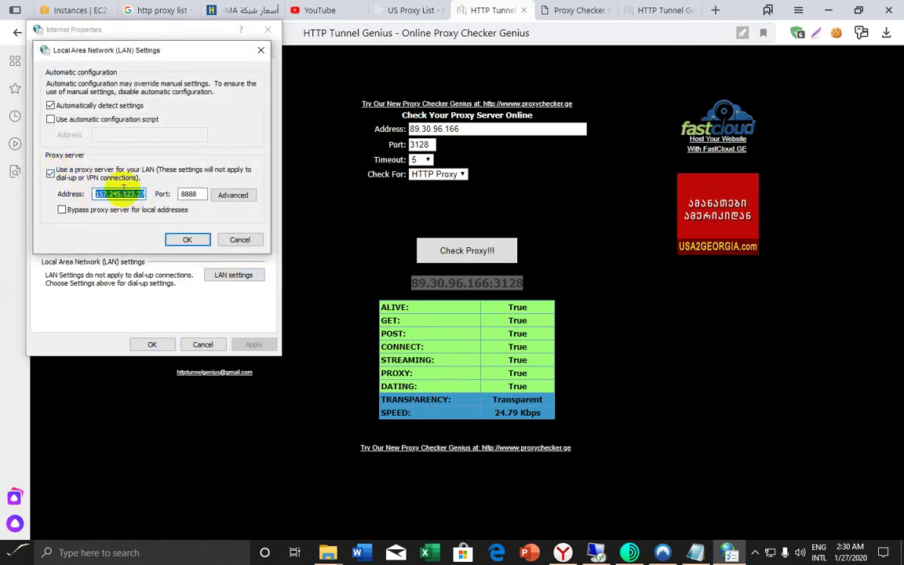
{"action": "right_click", "coordinate": [130, 192]}
{"action": "left_click", "coordinate": [160, 243]}
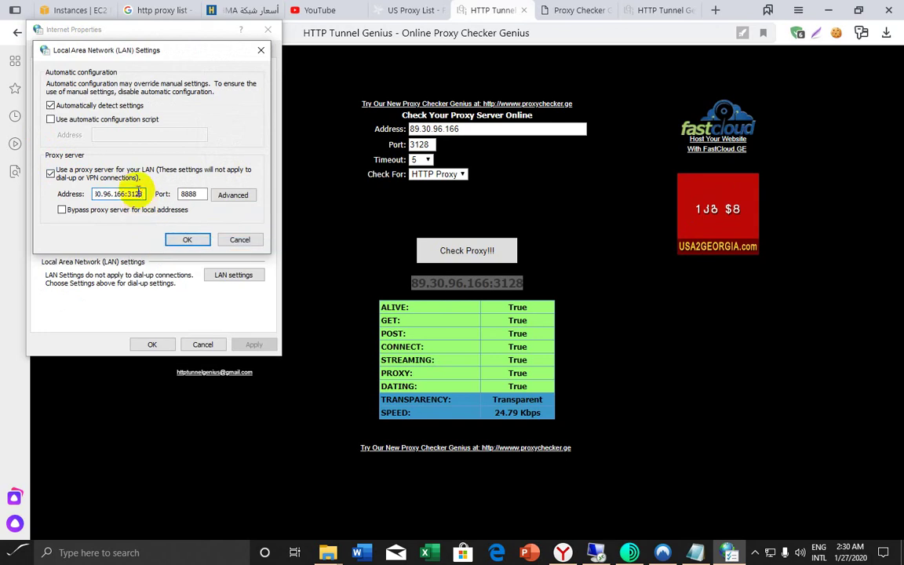
Move the port number 3128 out of the pasted proxy address and set it as the proxy port
{"action": "left_click_drag", "start_coordinate": [130, 193], "coordinate": [153, 193]}
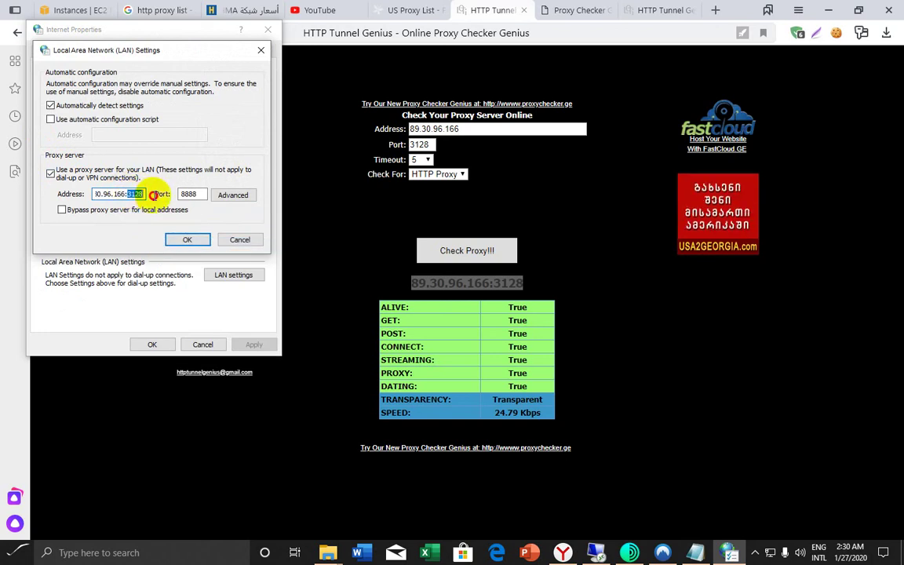
{"action": "right_click", "coordinate": [125, 192]}
{"action": "left_click", "coordinate": [163, 219]}
{"action": "left_click", "coordinate": [199, 194]}
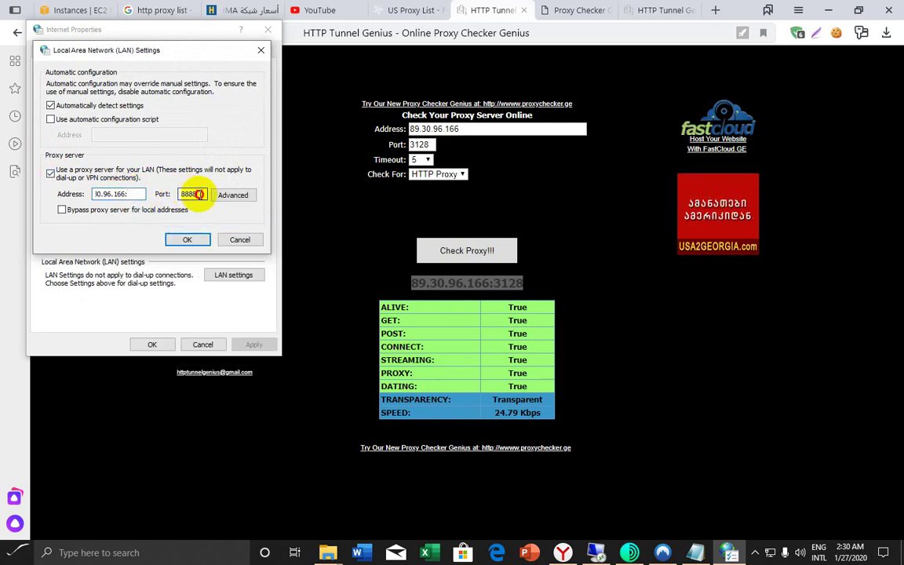
{"action": "right_click", "coordinate": [197, 194]}
{"action": "left_click", "coordinate": [227, 249]}
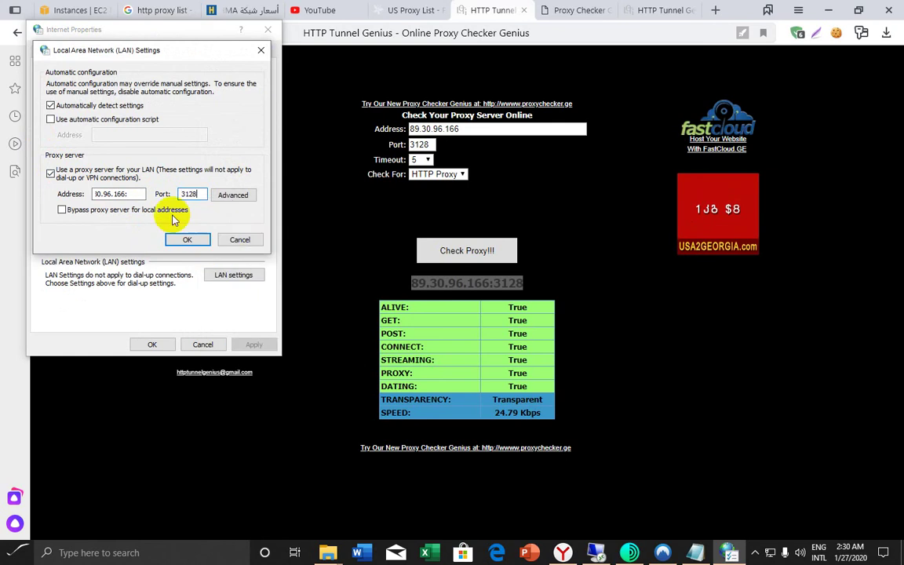
Trim the proxy address to 89.30.96.166, save and recheck the LAN settings, and close Internet Properties
{"action": "left_click", "coordinate": [141, 192]}
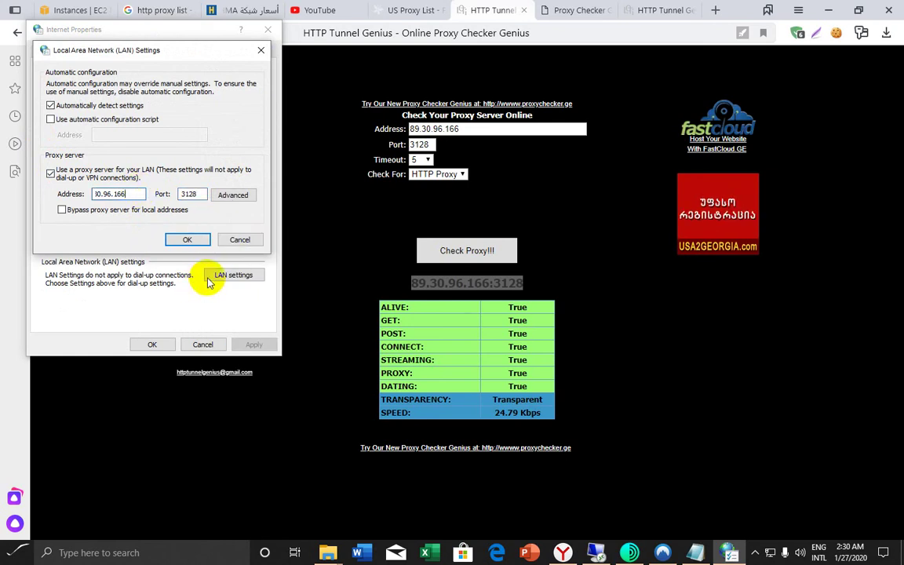
{"action": "left_click_drag", "start_coordinate": [141, 194], "coordinate": [35, 194]}
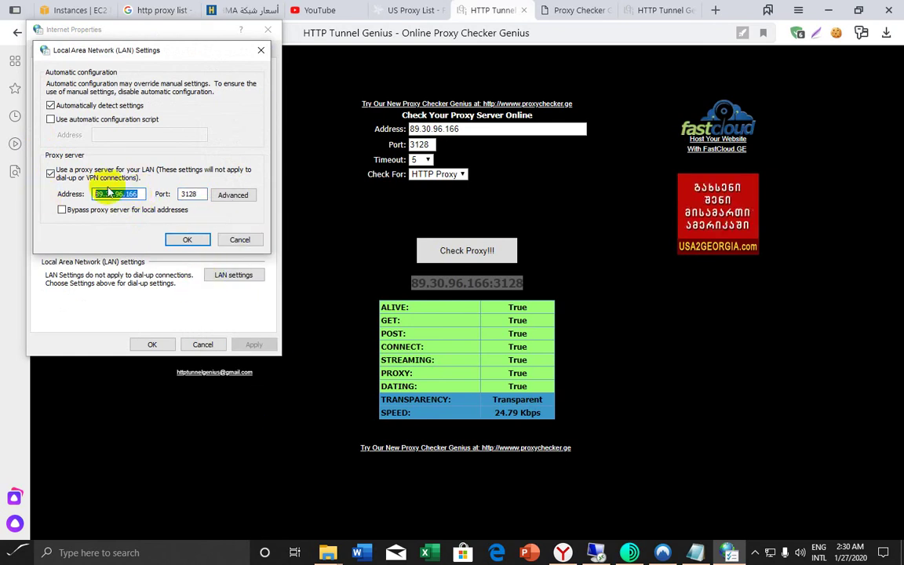
{"action": "left_click", "coordinate": [183, 241]}
{"action": "left_click", "coordinate": [225, 279]}
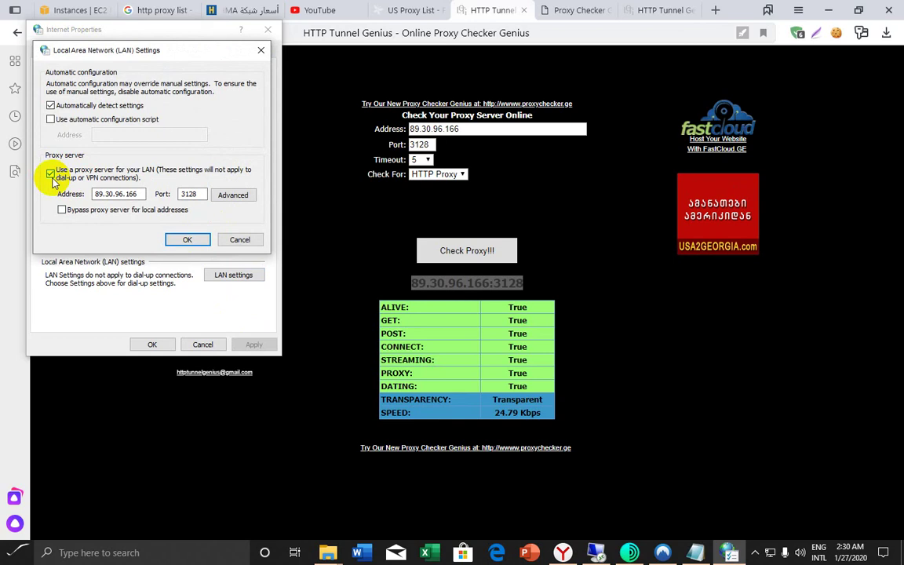
{"action": "left_click", "coordinate": [188, 240]}
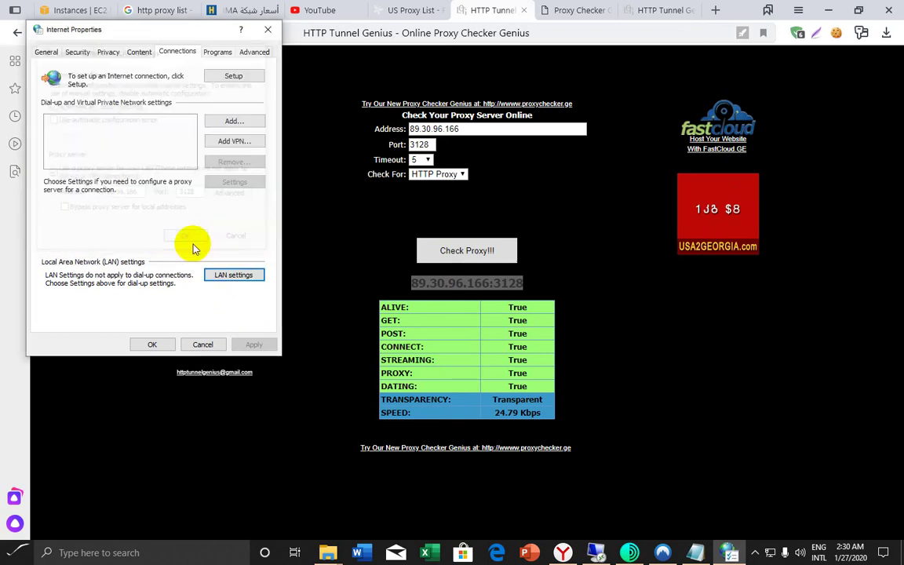
{"action": "left_click", "coordinate": [153, 344]}
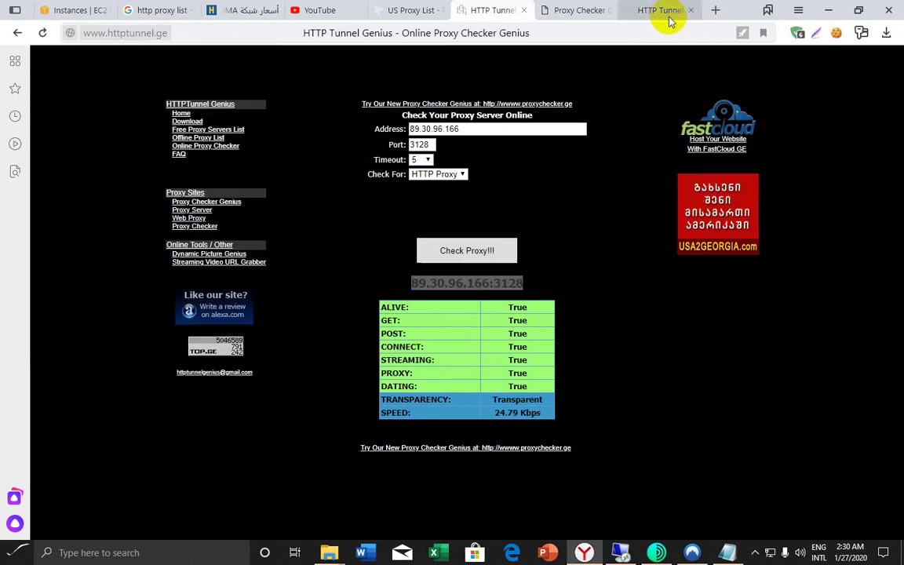
Search the web for "ip" in a new browser tab
{"action": "left_click", "coordinate": [669, 16]}
{"action": "left_click", "coordinate": [715, 12]}
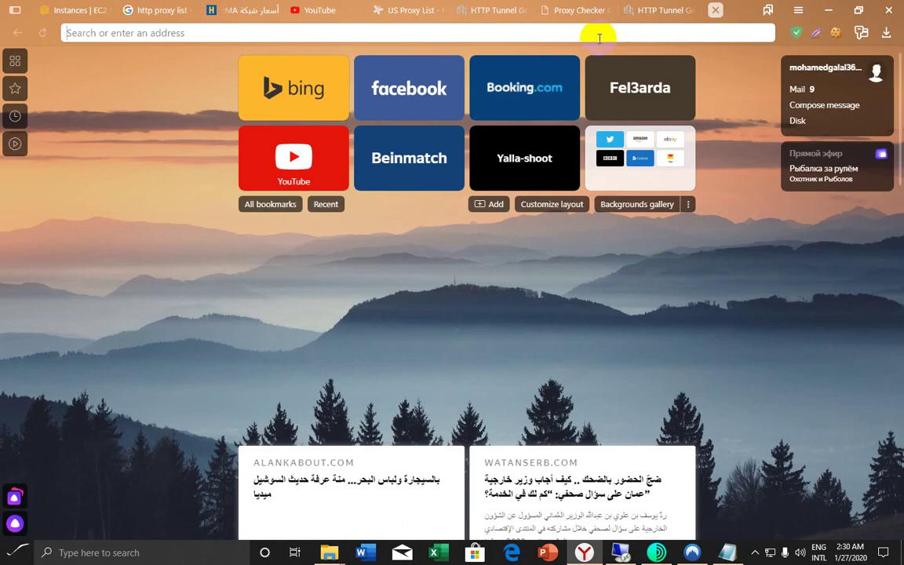
{"action": "type", "text": "ip"}
{"action": "key", "text": "Return"}
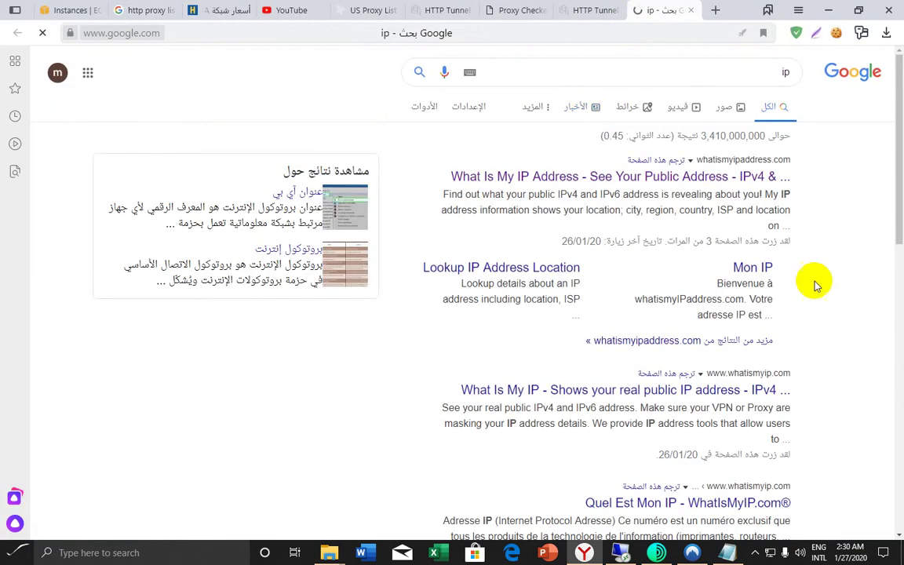
Try to load the whatismyipaddress.com result in a separate tab, and return to the search results
{"action": "left_click", "coordinate": [638, 180]}
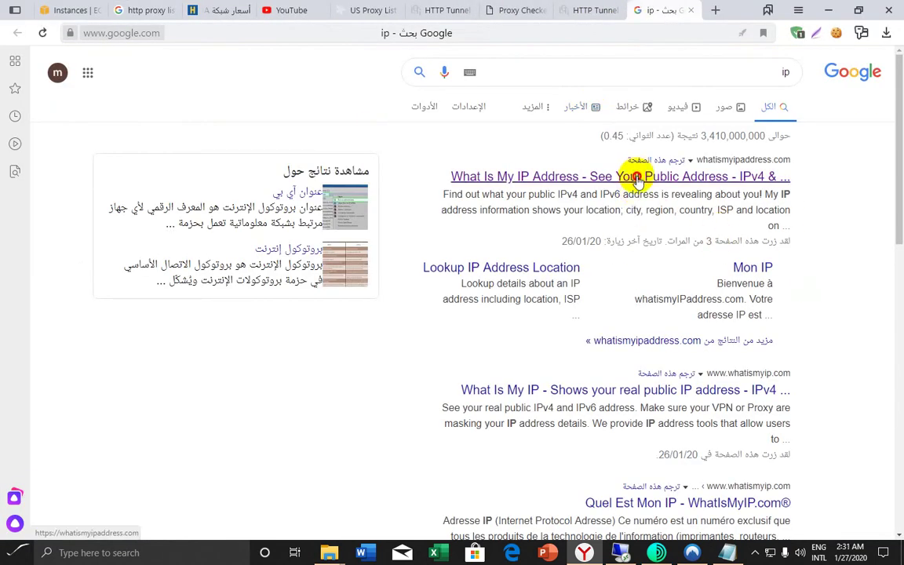
{"action": "right_click", "coordinate": [641, 184]}
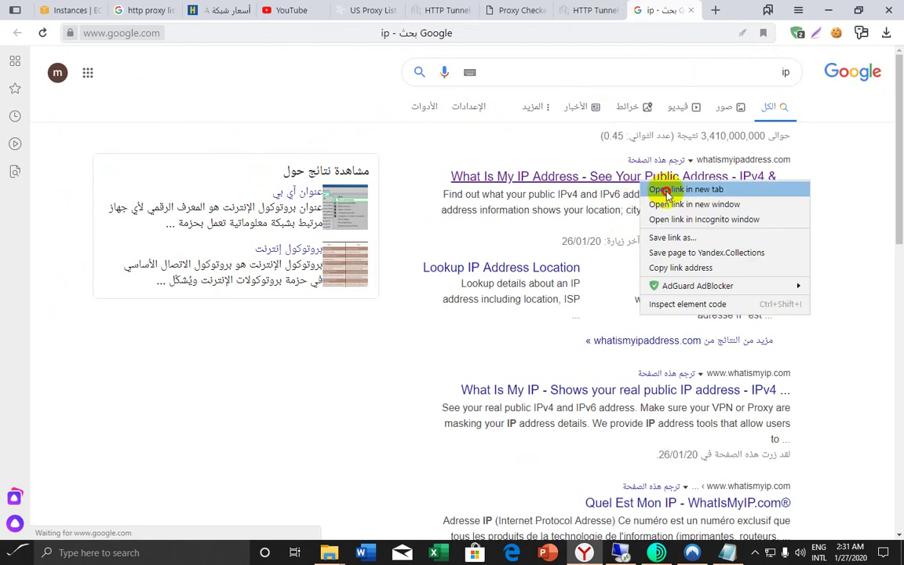
{"action": "left_click", "coordinate": [666, 191]}
{"action": "left_click", "coordinate": [663, 10]}
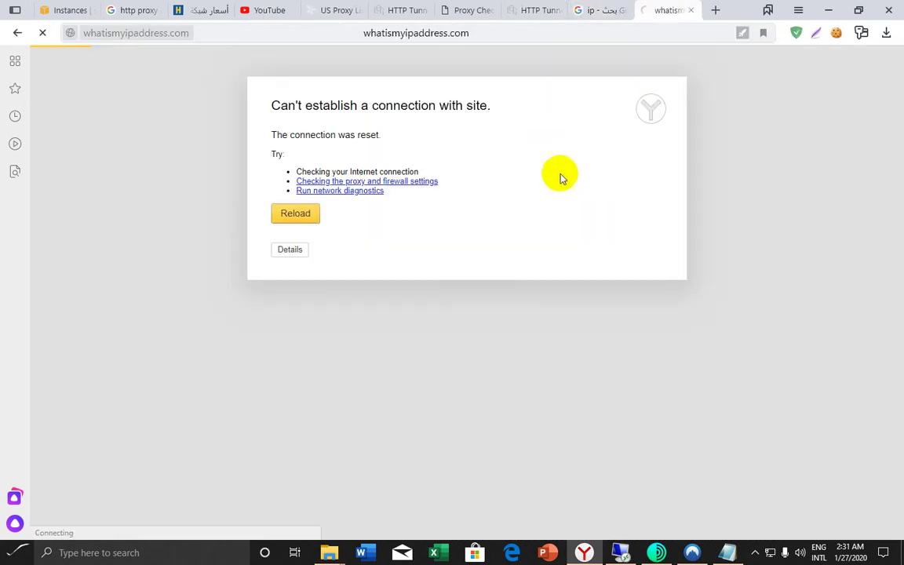
{"action": "left_click", "coordinate": [691, 10]}
{"action": "scroll", "coordinate": [892, 208], "scroll_direction": "down", "scroll_amount": 2}
{"action": "scroll", "coordinate": [898, 94], "scroll_direction": "up", "scroll_amount": 2}
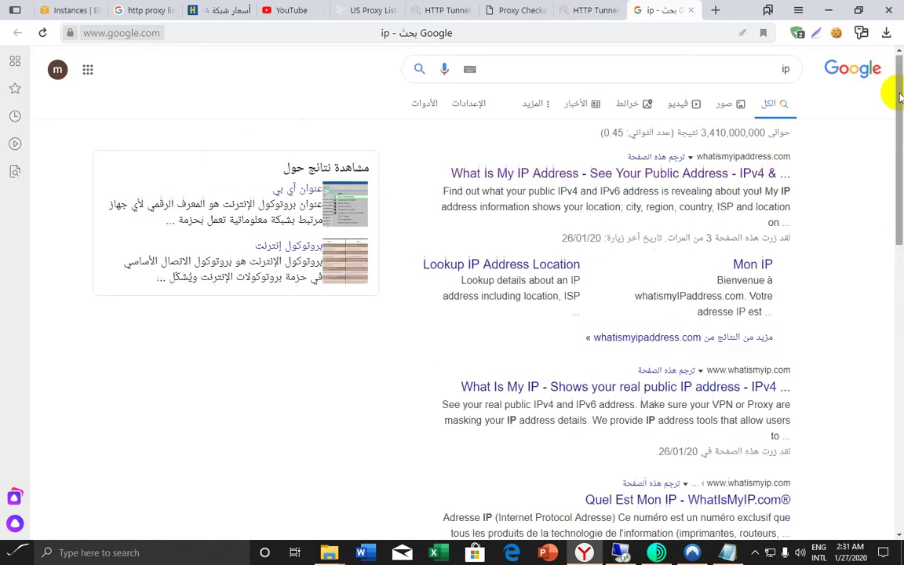
Search Google for "facebook" and try to open the ar-ar.facebook.com login result
{"action": "left_click", "coordinate": [710, 70]}
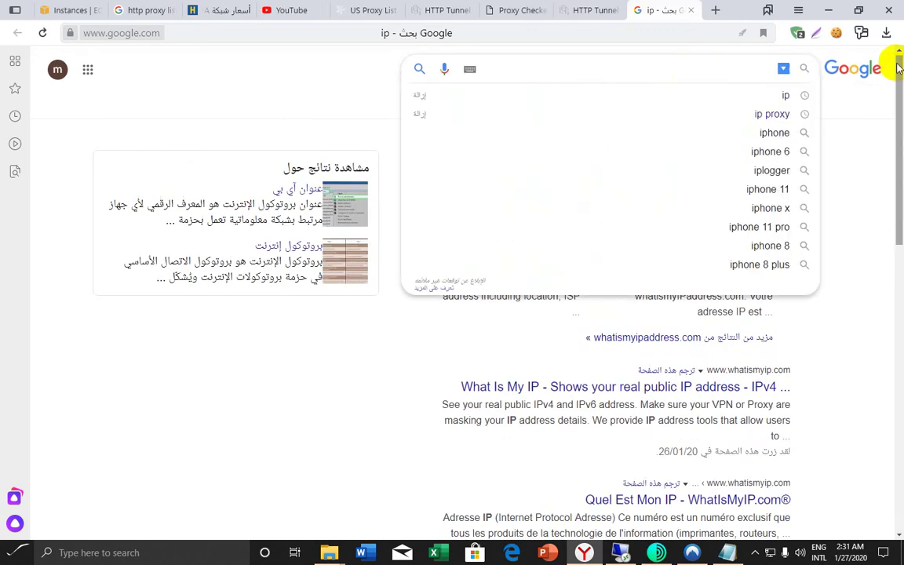
{"action": "type", "text": "face"}
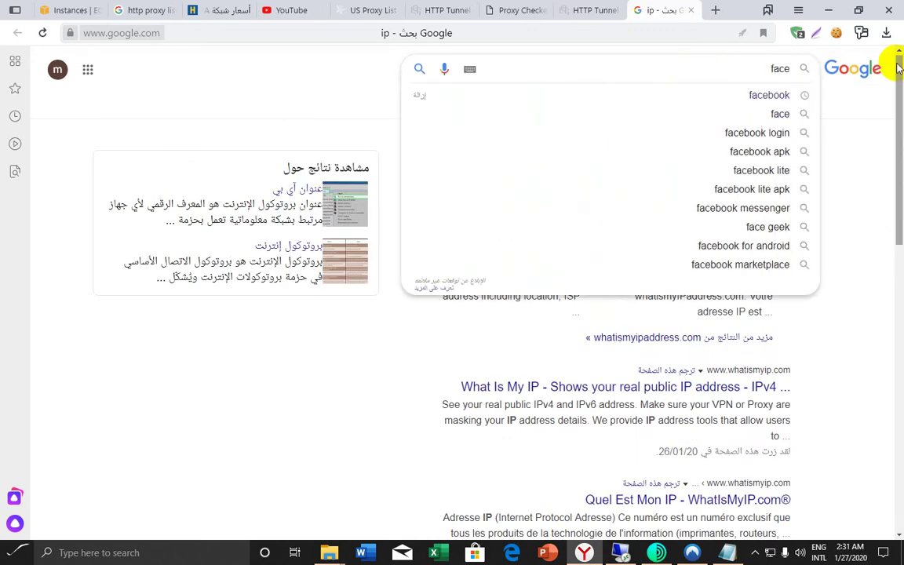
{"action": "left_click", "coordinate": [780, 95]}
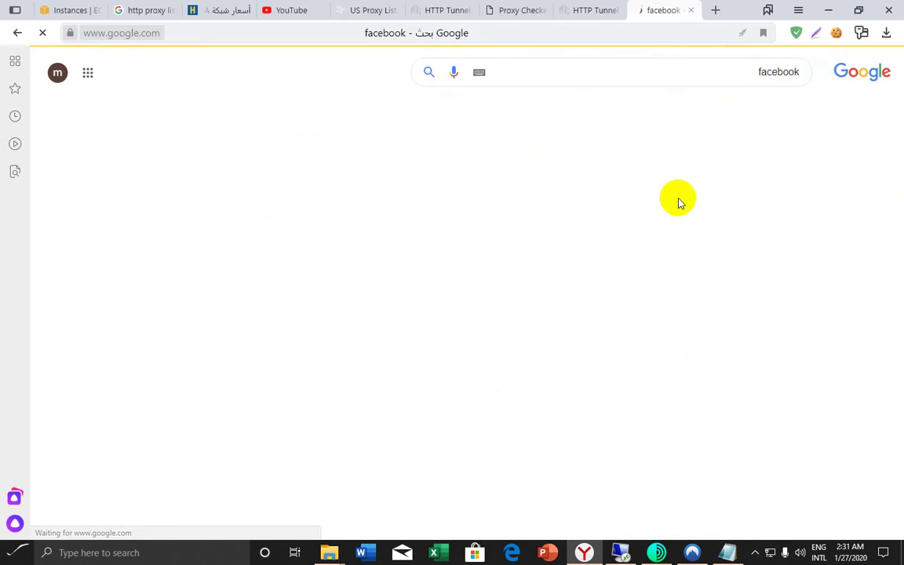
{"action": "left_click", "coordinate": [751, 395]}
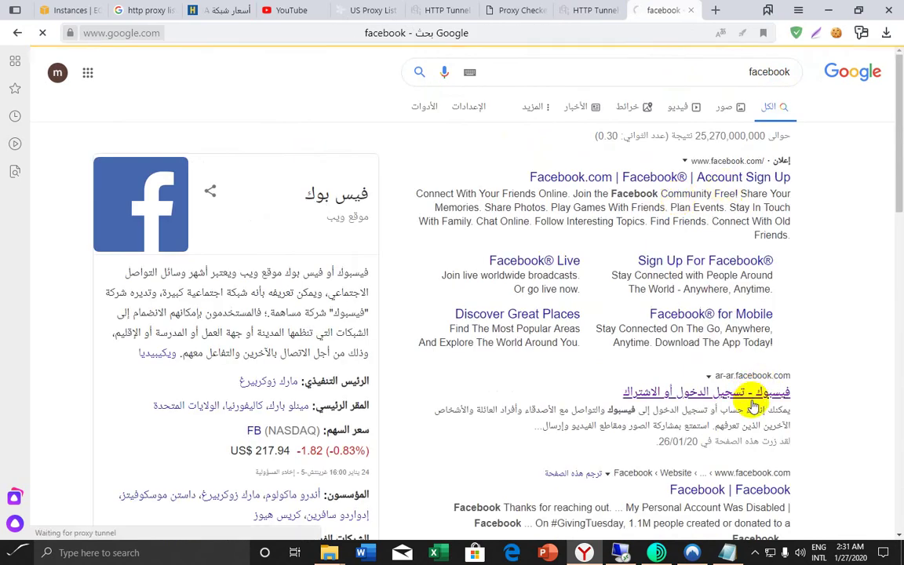
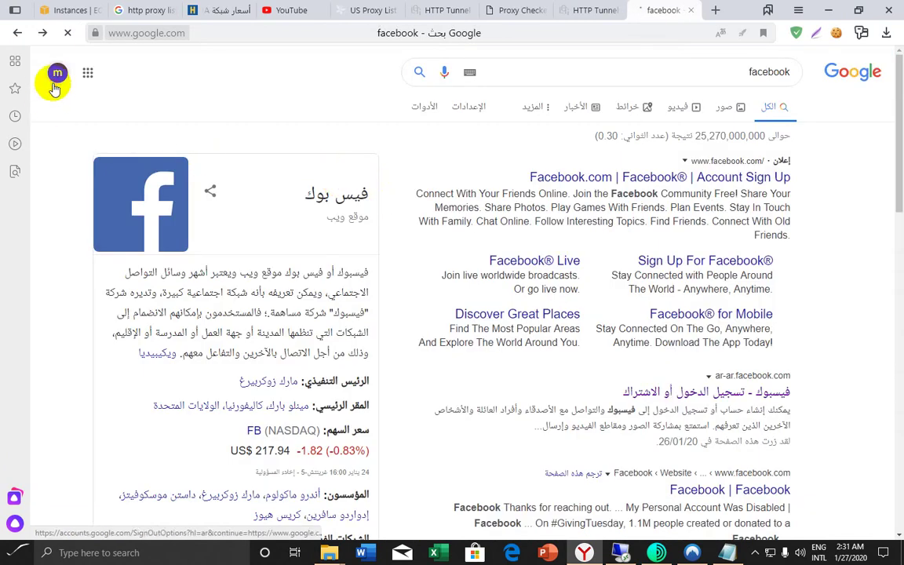
Check which Google account is signed in while browsing through the proxy
{"action": "left_click", "coordinate": [57, 75]}
{"action": "left_click_drag", "start_coordinate": [102, 176], "coordinate": [188, 177]}
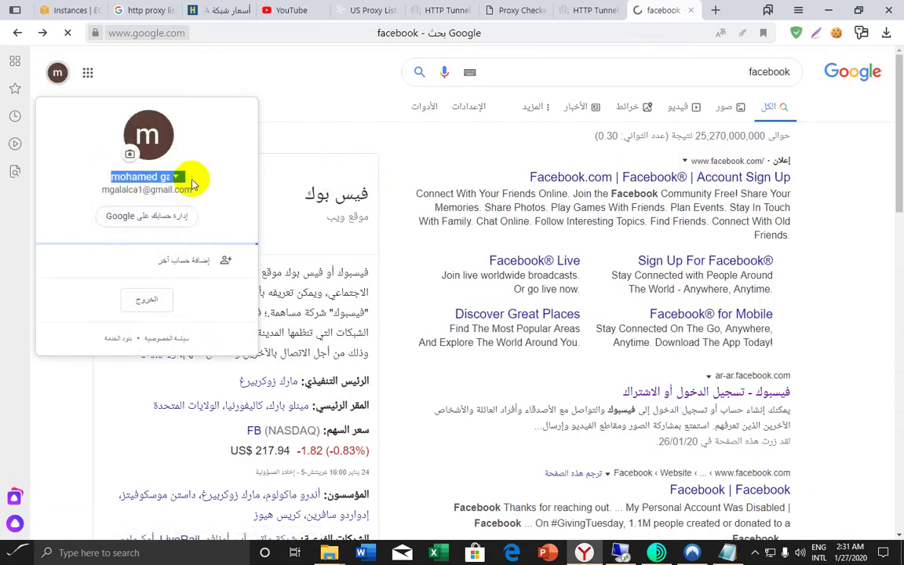
{"action": "left_click", "coordinate": [217, 76]}
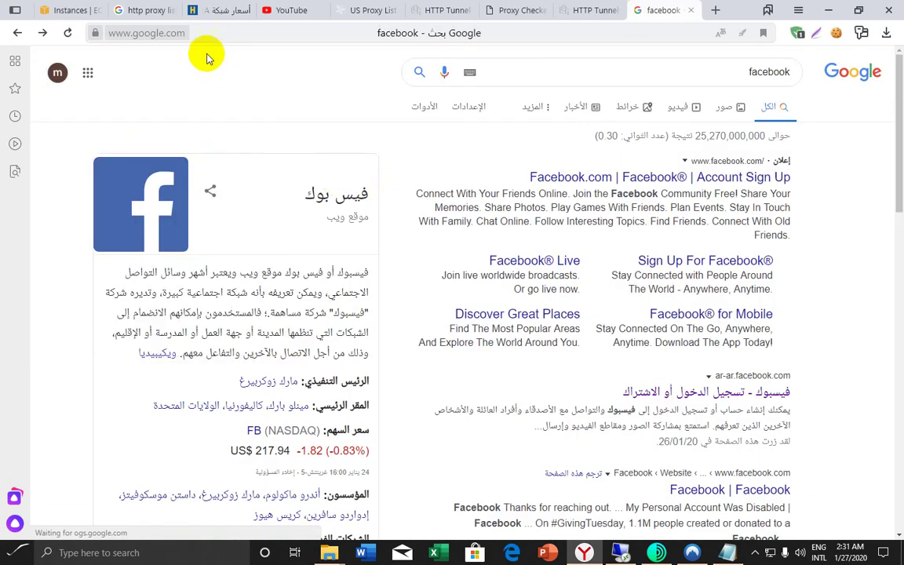
{"action": "left_click_drag", "start_coordinate": [898, 184], "coordinate": [887, 141]}
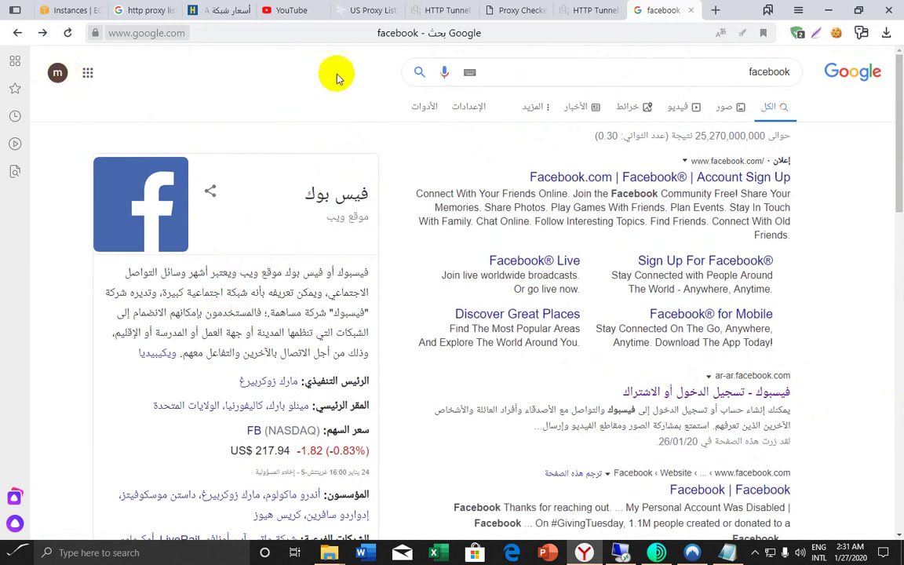
Clear the term "facebook" from the Google search box and dismiss the suggestions
{"action": "double_click", "coordinate": [808, 69]}
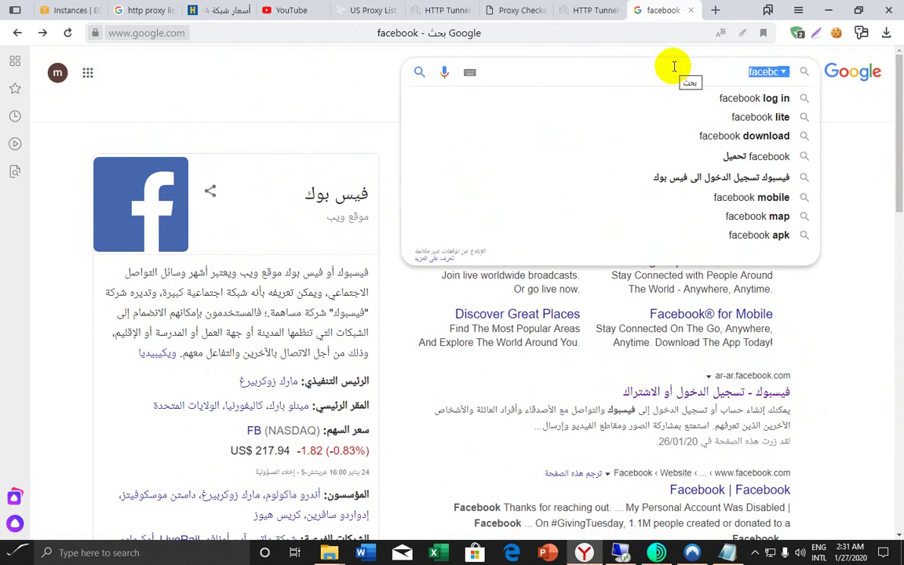
{"action": "key", "text": "BackSpace"}
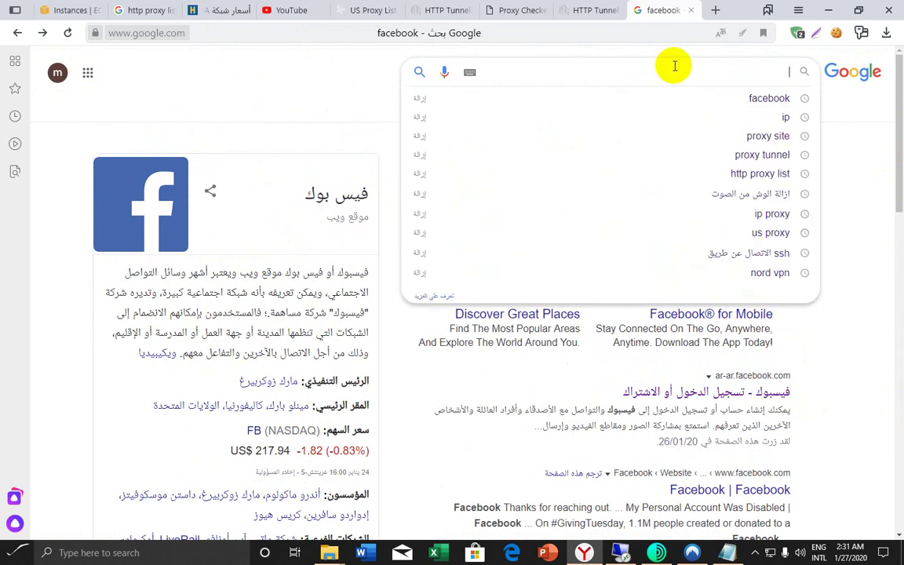
{"action": "left_click", "coordinate": [855, 206]}
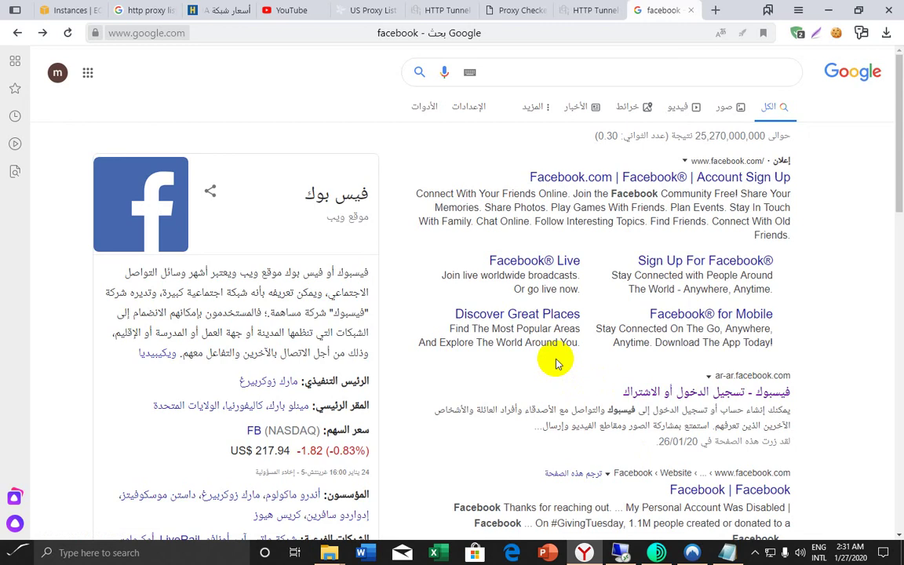
{"action": "left_click", "coordinate": [584, 552]}
{"action": "left_click", "coordinate": [57, 552]}
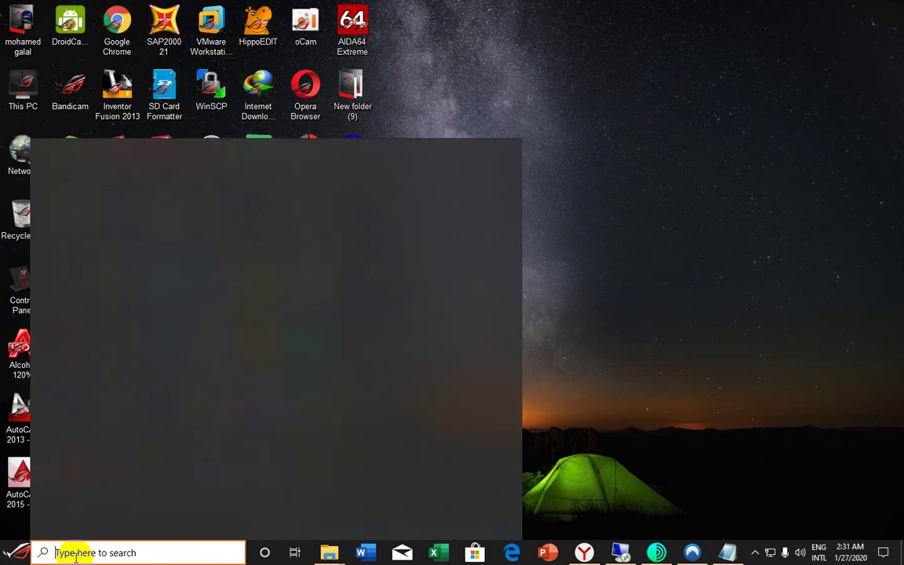
{"action": "type", "text": "ip"}
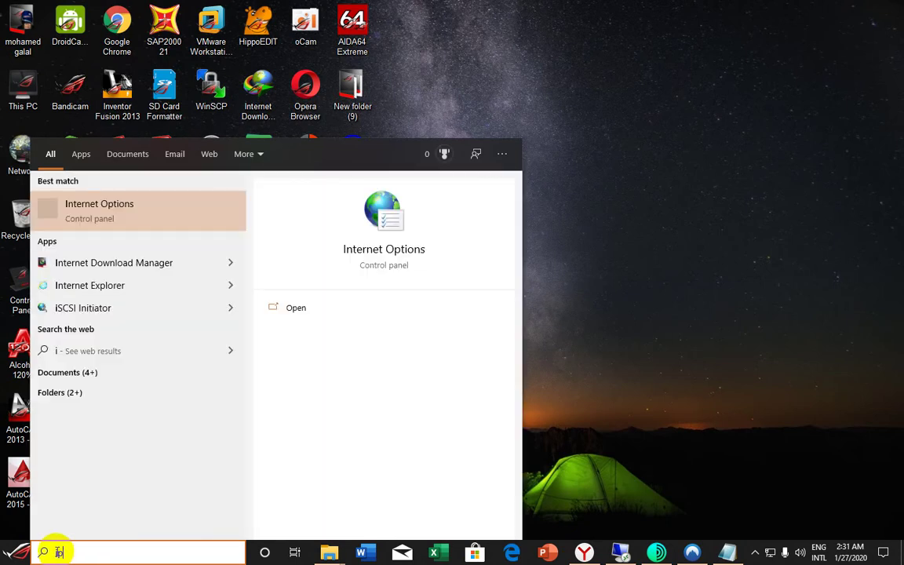
{"action": "key", "text": "BackSpace"}
{"action": "key", "text": "BackSpace"}
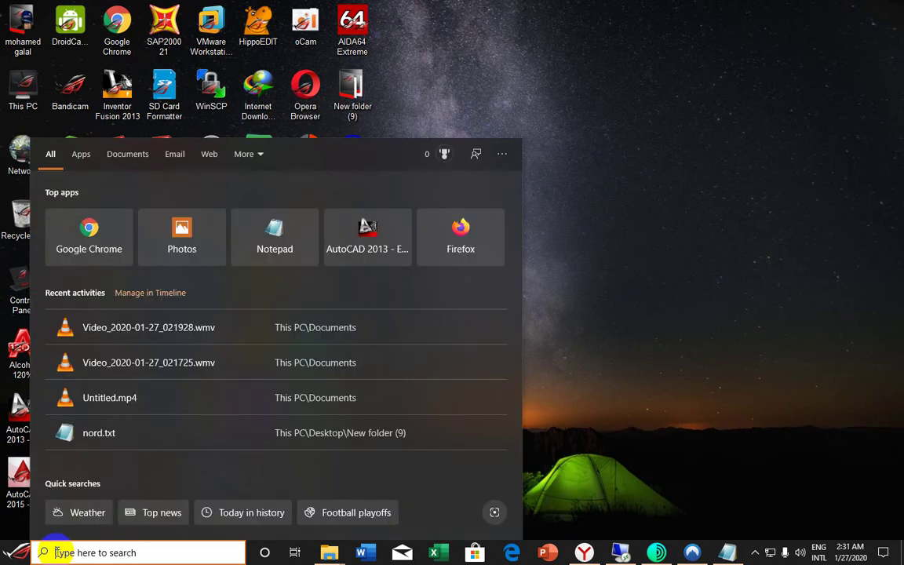
{"action": "left_click", "coordinate": [21, 487]}
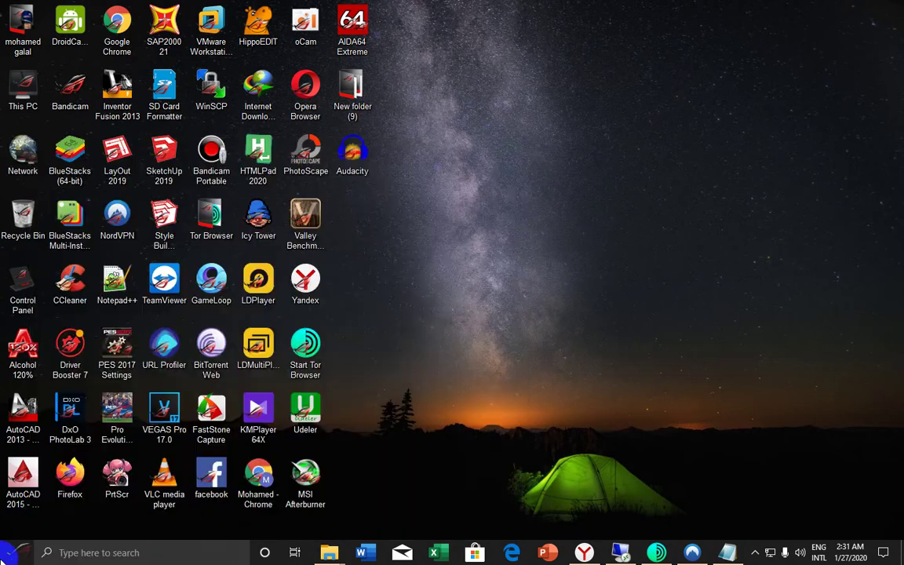
Search Windows for "internet option" and open the Internet Options settings
{"action": "left_click", "coordinate": [4, 554]}
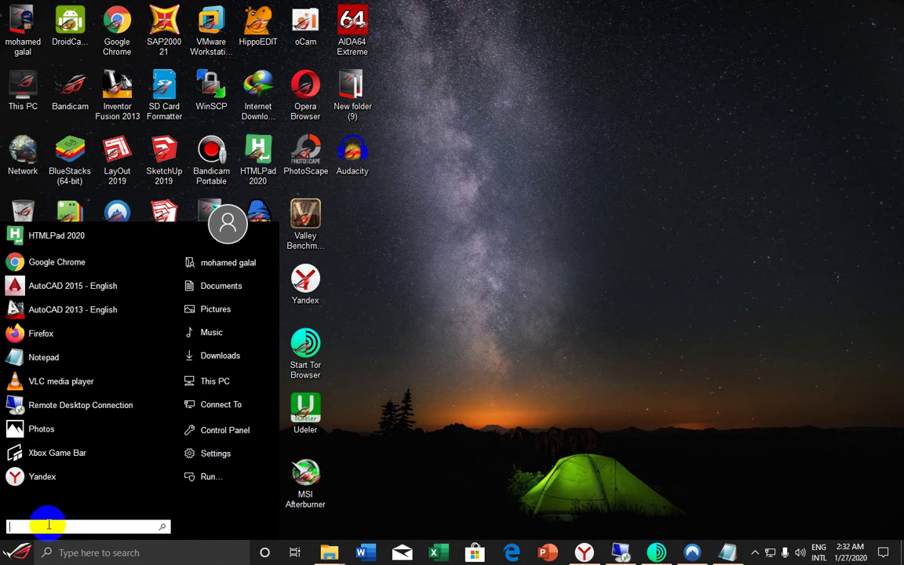
{"action": "type", "text": "internet"}
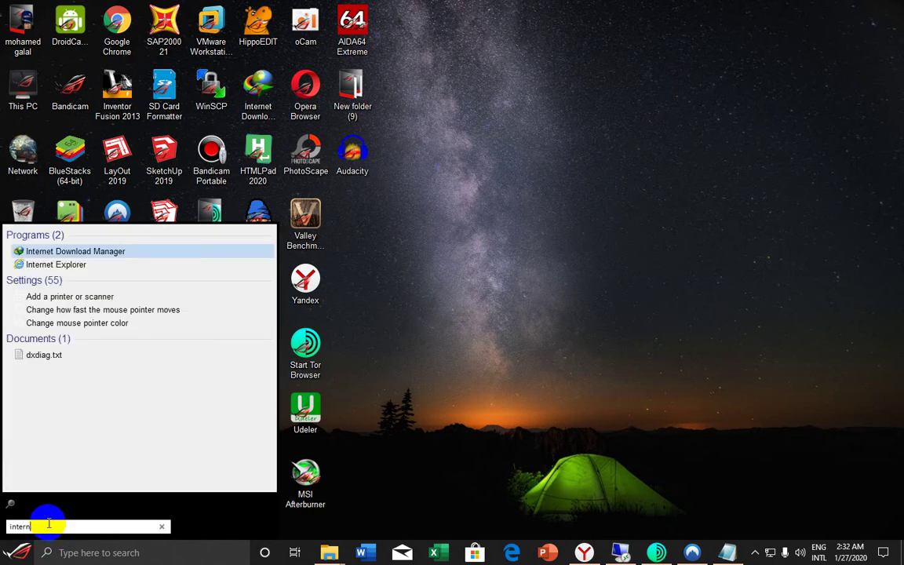
{"action": "key", "text": "BackSpace"}
{"action": "key", "text": "BackSpace"}
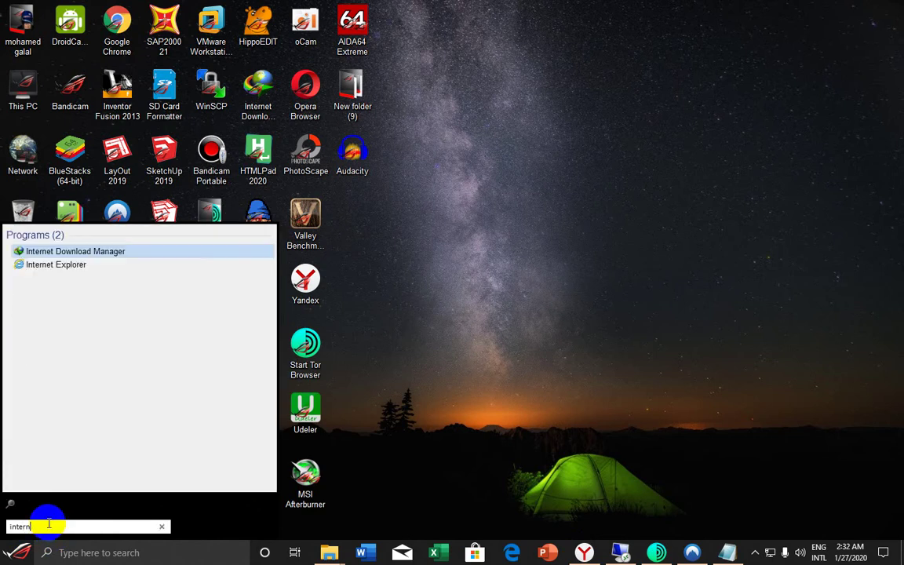
{"action": "type", "text": "et o"}
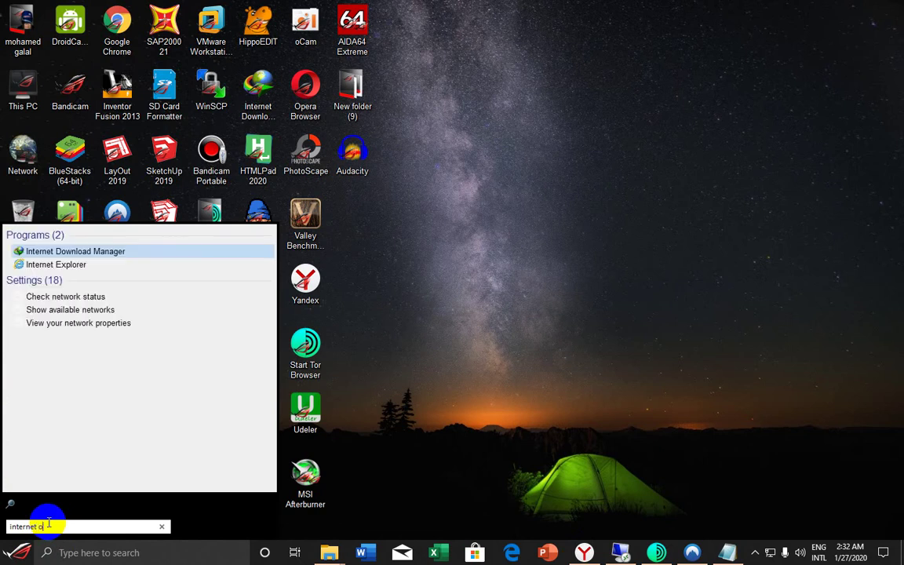
{"action": "type", "text": "ption"}
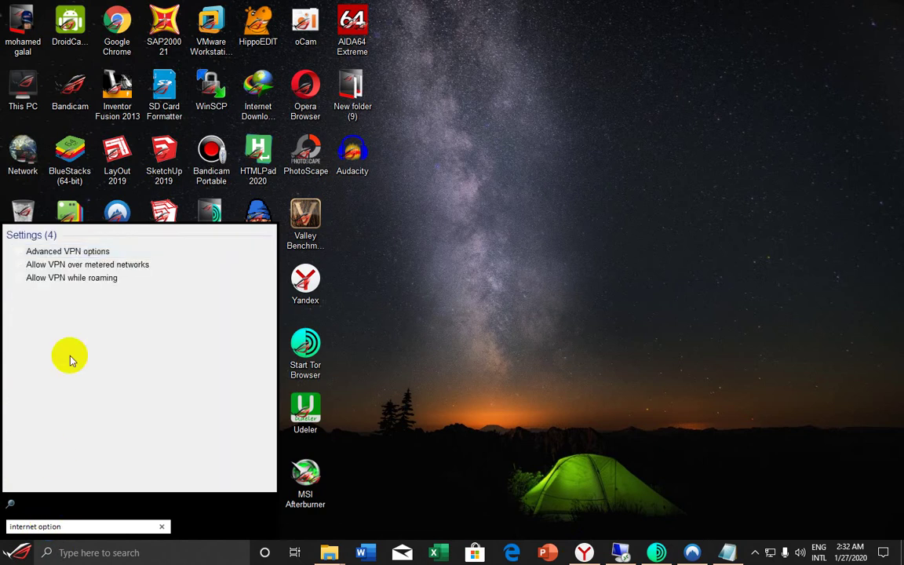
{"action": "left_click", "coordinate": [53, 292]}
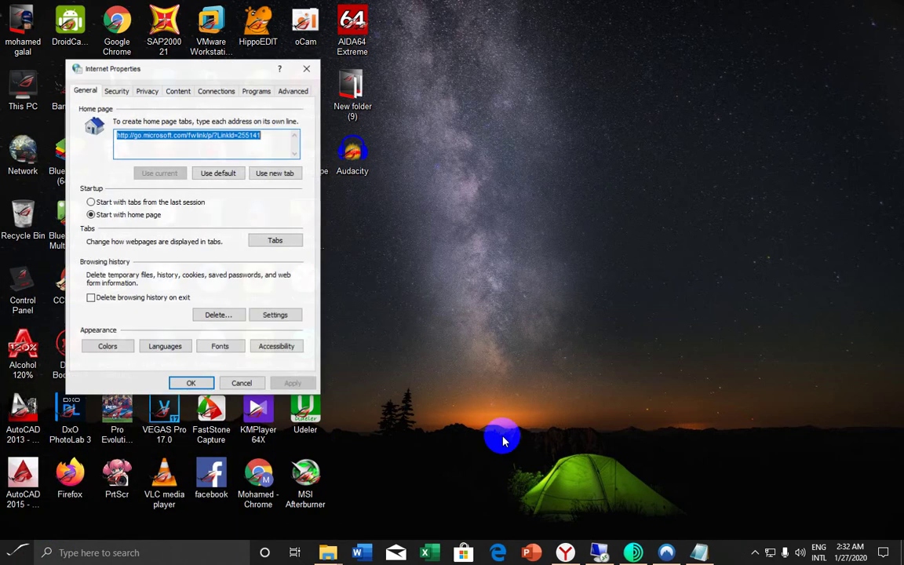
Turn off the proxy server for the LAN in the LAN settings and confirm the Internet Properties
{"action": "left_click", "coordinate": [213, 92]}
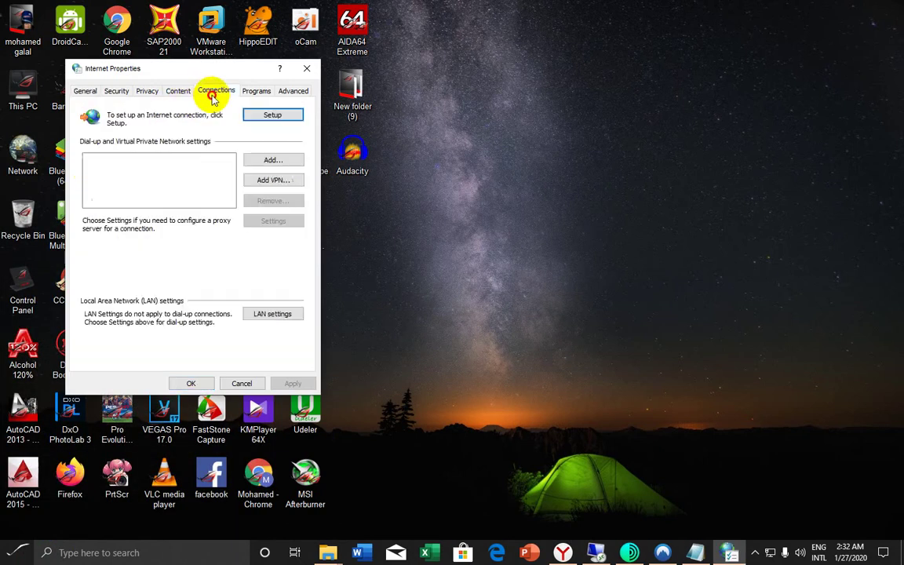
{"action": "left_click", "coordinate": [272, 314]}
{"action": "left_click", "coordinate": [90, 213]}
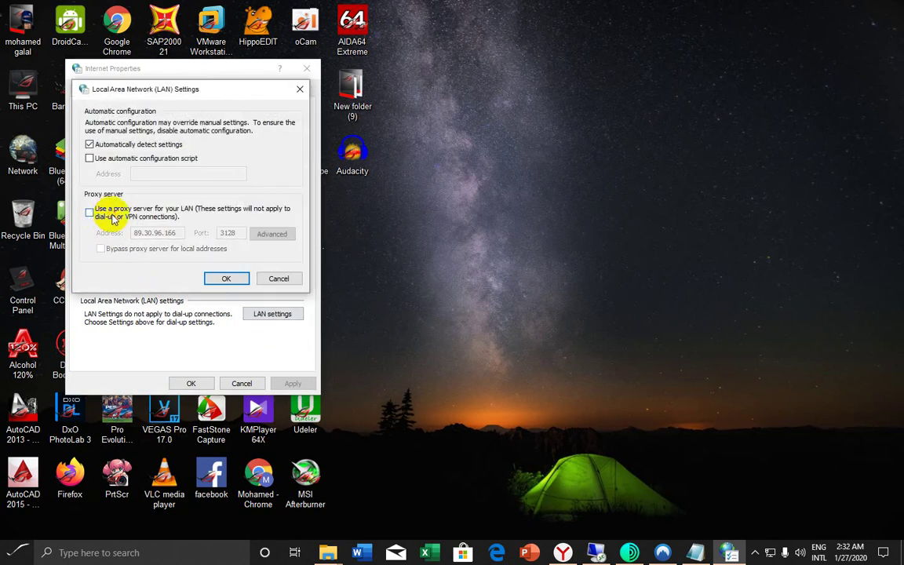
{"action": "left_click", "coordinate": [225, 279]}
{"action": "left_click", "coordinate": [171, 383]}
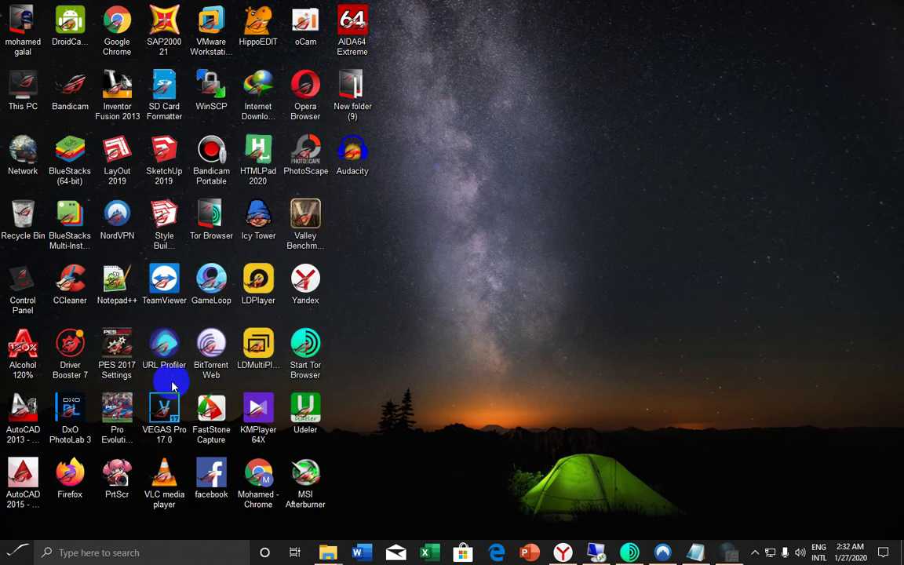
Switch to the Yandex browser, close the Google results tab for "facebook", and minimize the browser
{"action": "left_click", "coordinate": [576, 555]}
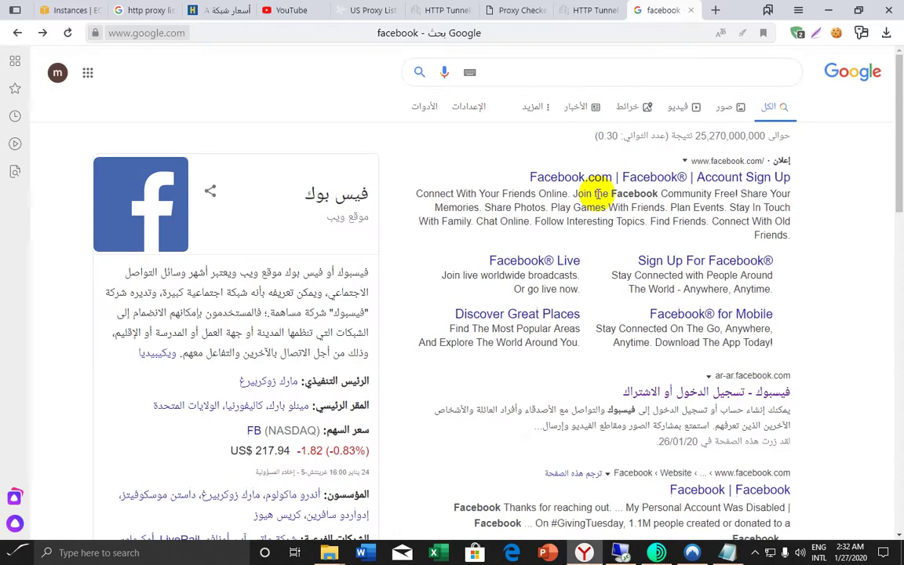
{"action": "left_click", "coordinate": [695, 11]}
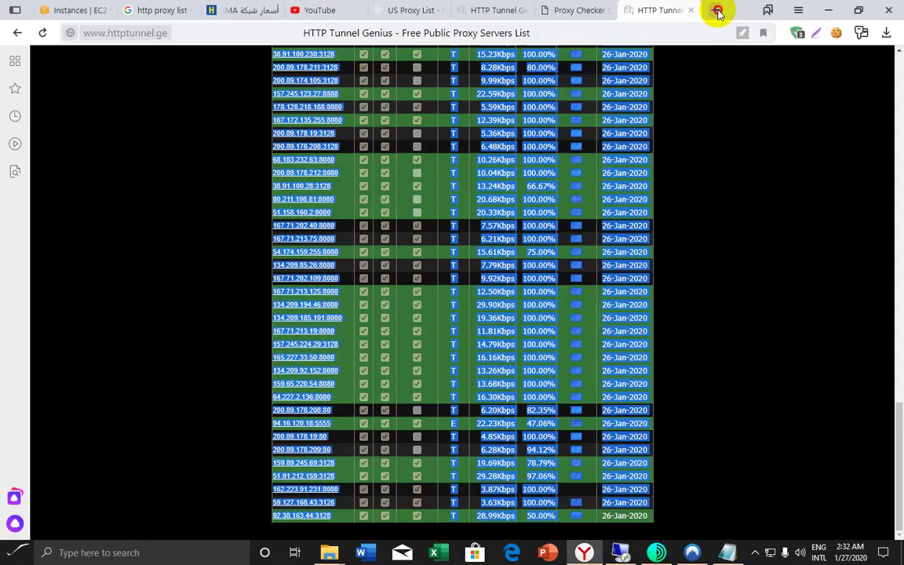
{"action": "left_click", "coordinate": [717, 11]}
{"action": "left_click", "coordinate": [828, 9]}
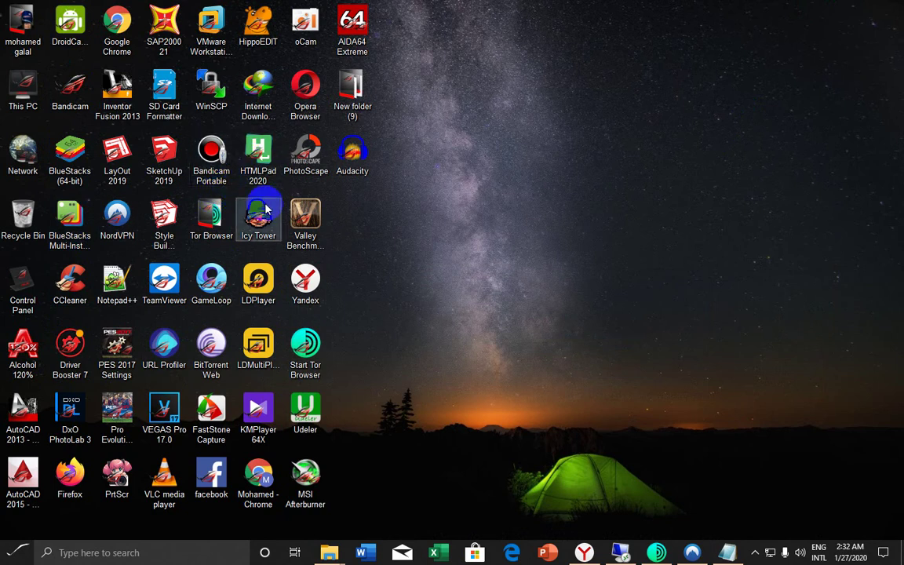
Switch to Tor Browser and reposition its window on the desktop
{"action": "left_click", "coordinate": [656, 552]}
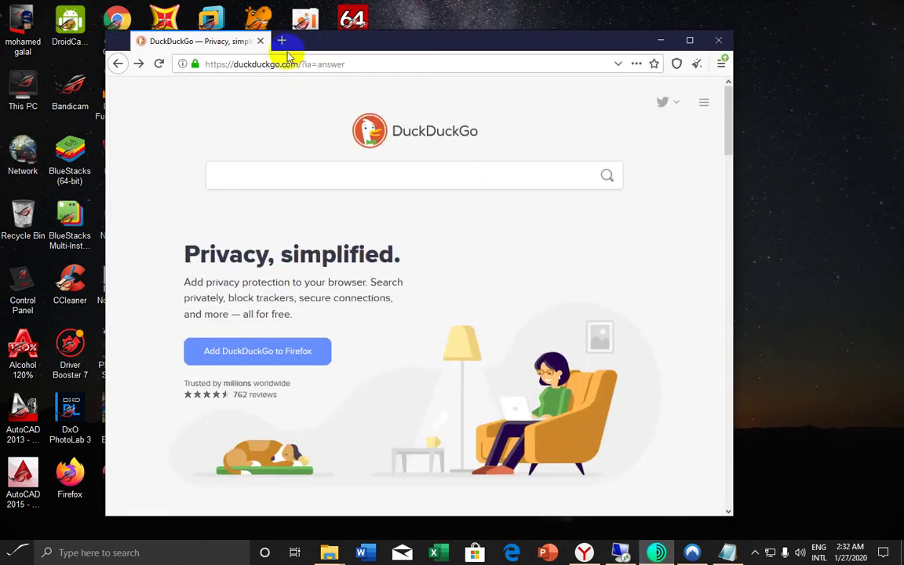
{"action": "left_click_drag", "start_coordinate": [432, 36], "coordinate": [687, 51]}
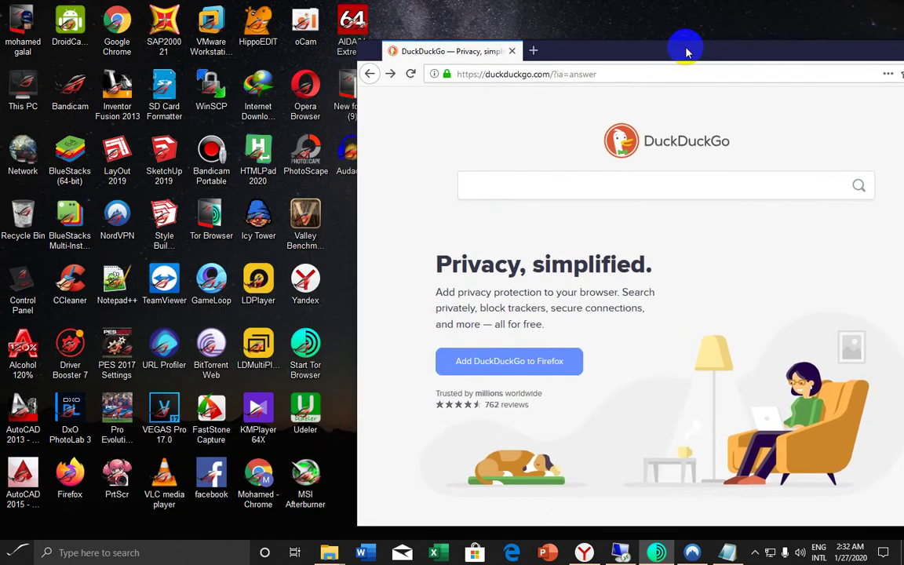
{"action": "left_click", "coordinate": [198, 196]}
{"action": "left_click", "coordinate": [195, 199]}
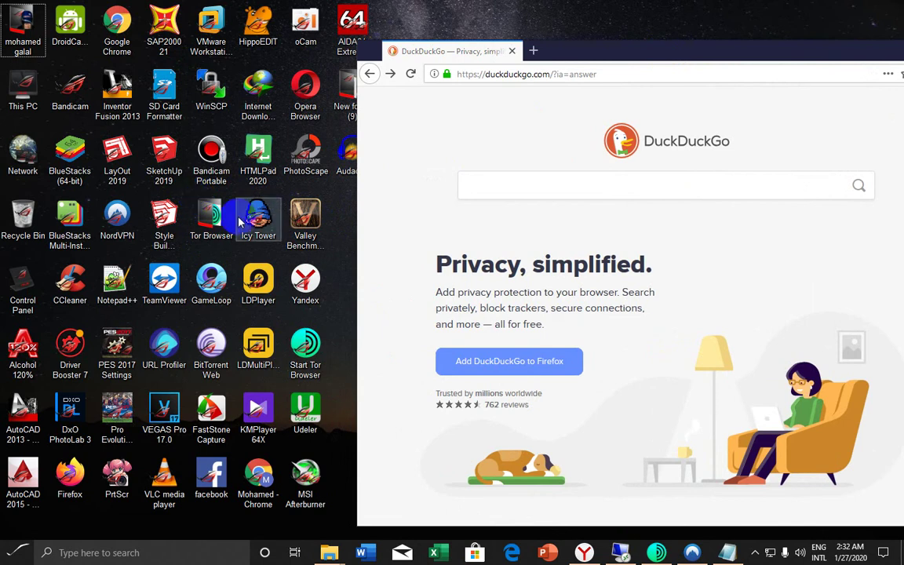
{"action": "left_click_drag", "start_coordinate": [717, 53], "coordinate": [543, 39]}
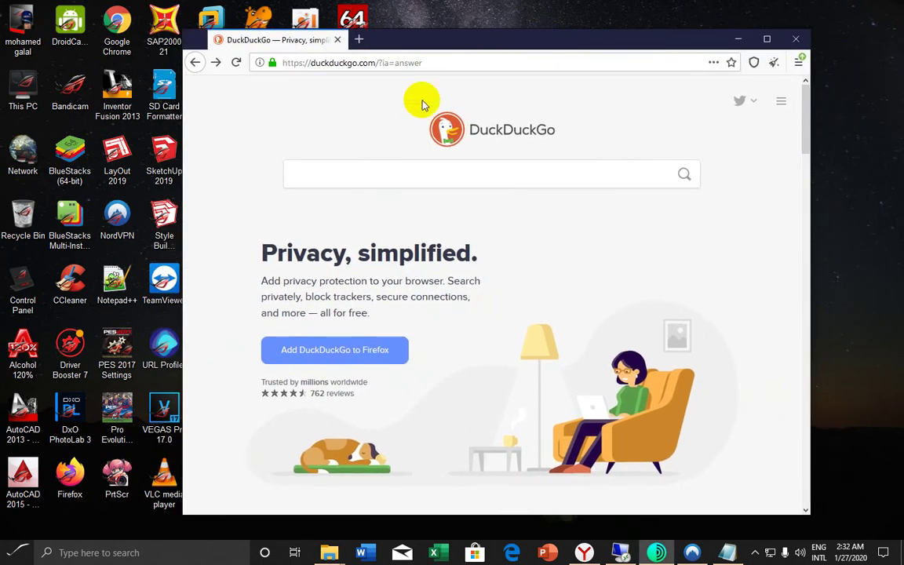
Search DuckDuckGo for "ip" in Tor Browser and open the whatismyipaddress.com result
{"action": "left_click", "coordinate": [437, 60]}
{"action": "key", "text": "BackSpace"}
{"action": "type", "text": "d"}
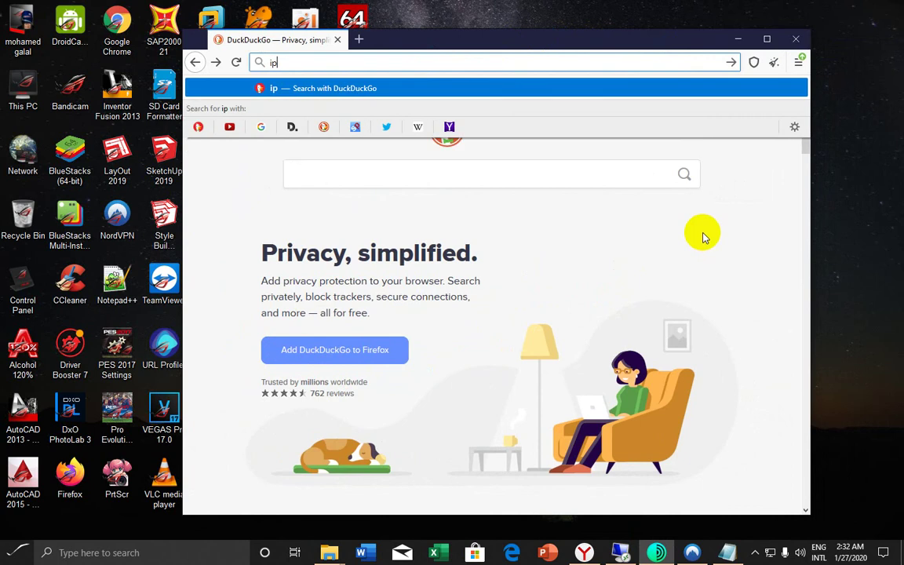
{"action": "key", "text": "Return"}
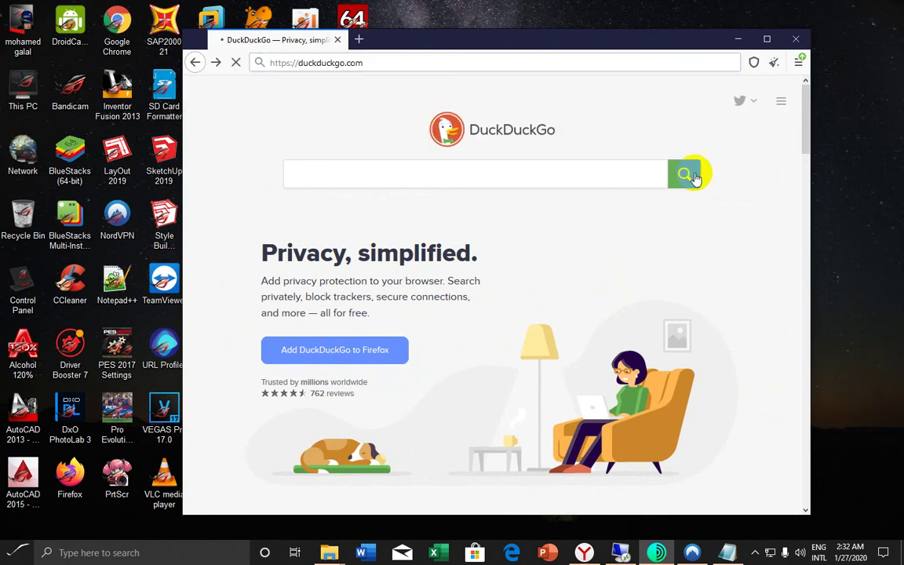
{"action": "left_click_drag", "start_coordinate": [490, 40], "coordinate": [461, 33]}
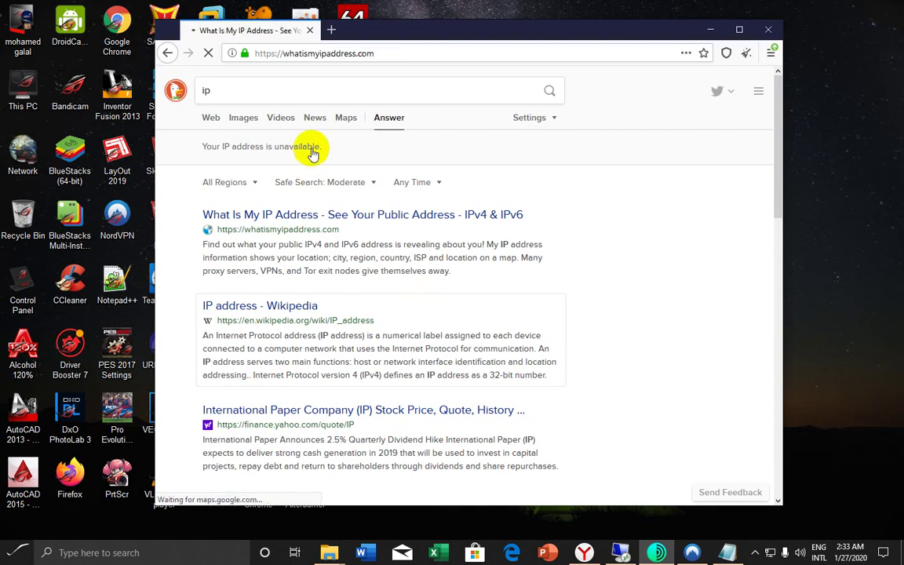
Examine the IP address and country reported on whatismyipaddress.com, dismiss the pop-up offer, and minimize Tor Browser
{"action": "mouse_move", "coordinate": [384, 30]}
{"action": "left_mouse_down"}
{"action": "mouse_move", "coordinate": [397, 28]}
{"action": "mouse_move", "coordinate": [372, 34]}
{"action": "mouse_move", "coordinate": [671, 81]}
{"action": "mouse_move", "coordinate": [504, 76]}
{"action": "mouse_move", "coordinate": [375, 41]}
{"action": "left_mouse_up"}
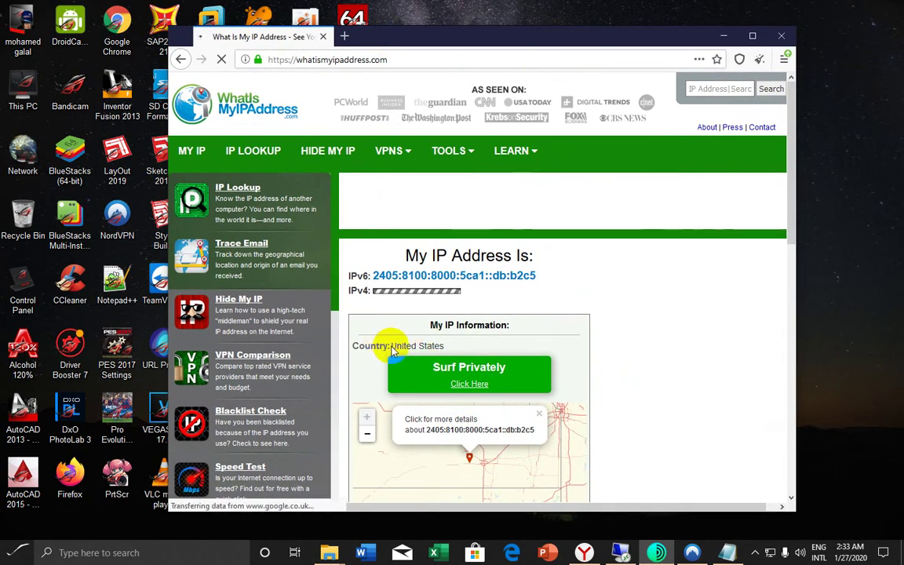
{"action": "left_click", "coordinate": [445, 346]}
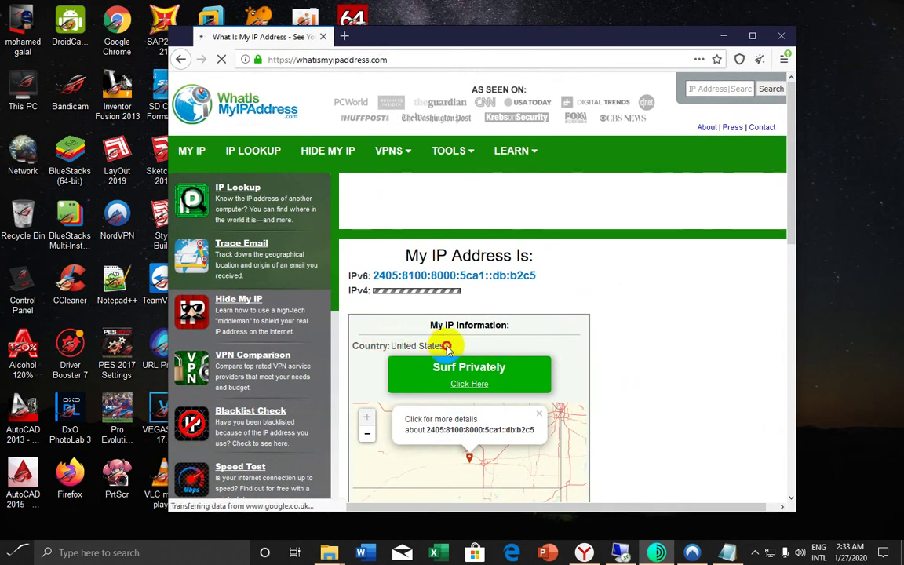
{"action": "left_click_drag", "start_coordinate": [792, 126], "coordinate": [788, 201]}
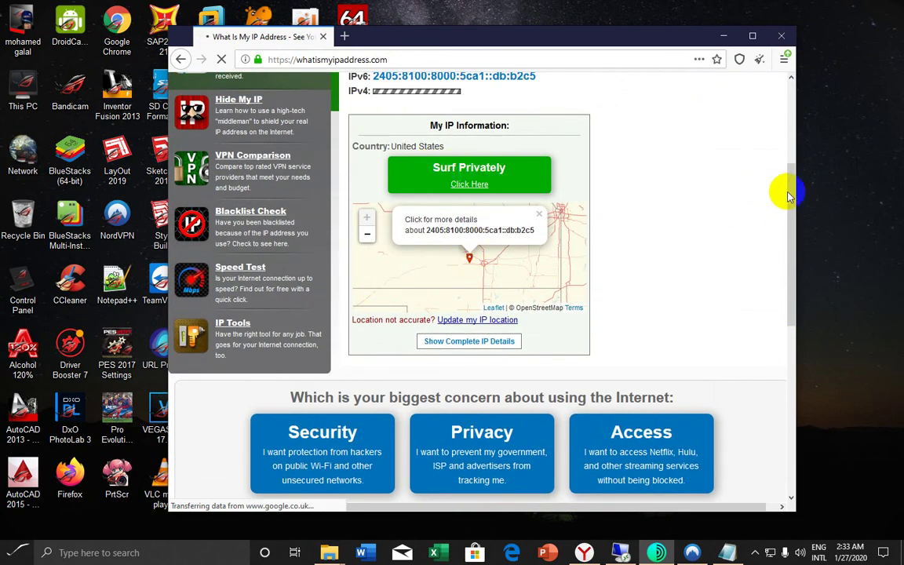
{"action": "left_click_drag", "start_coordinate": [792, 196], "coordinate": [778, 116]}
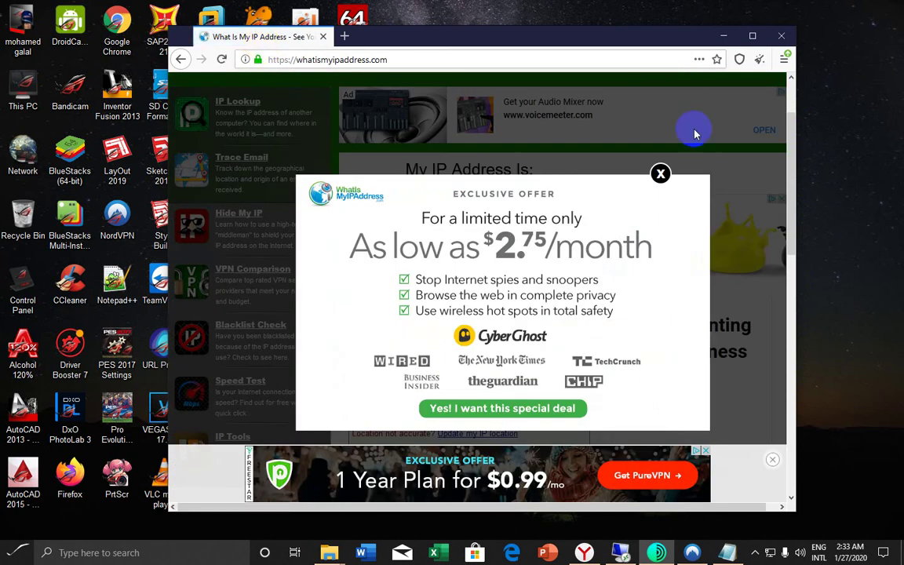
{"action": "left_click", "coordinate": [663, 175]}
{"action": "left_click", "coordinate": [723, 38]}
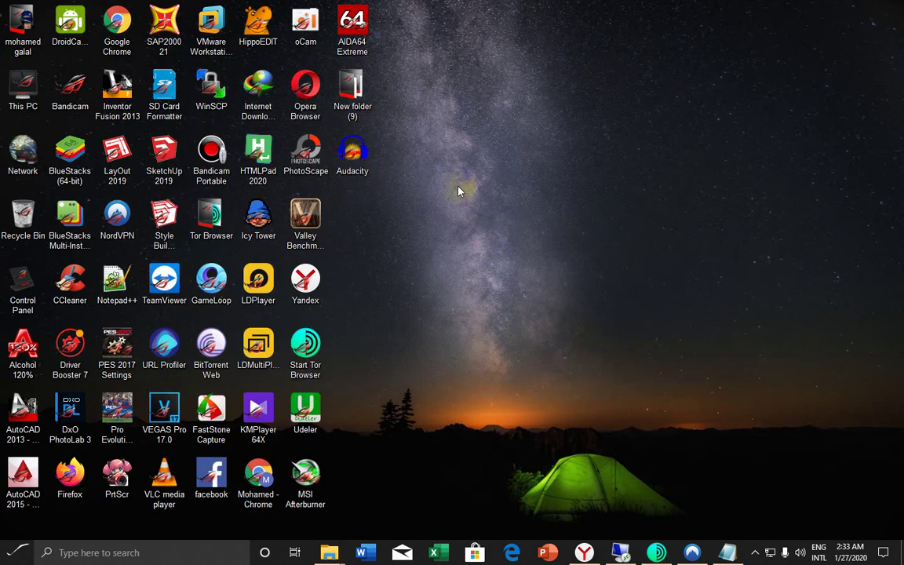
{"action": "right_click", "coordinate": [447, 182]}
{"action": "left_click", "coordinate": [469, 240]}
{"action": "left_click_drag", "start_coordinate": [422, 3], "coordinate": [480, 227]}
Switch to NordVPN, reposition its window, and look through the list of recent servers and countries
{"action": "left_click", "coordinate": [692, 552]}
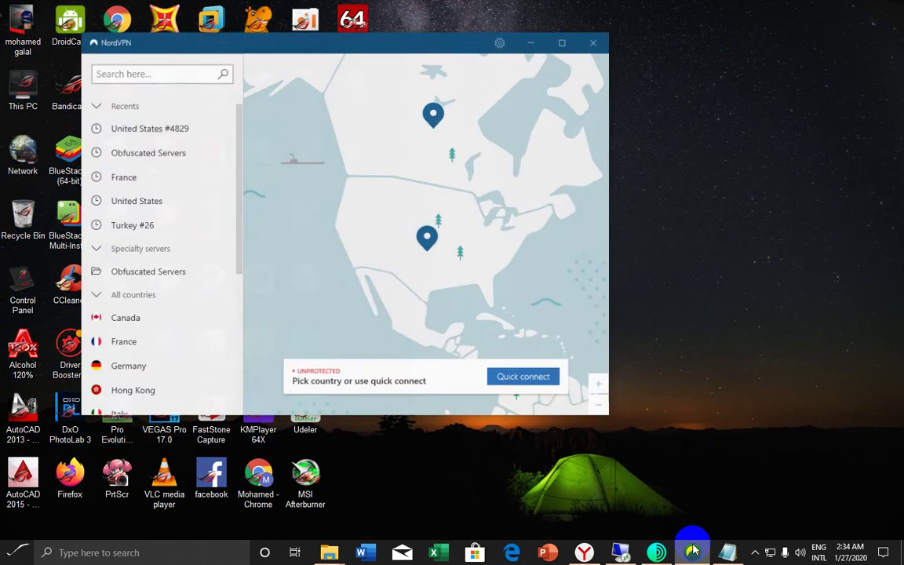
{"action": "left_click_drag", "start_coordinate": [89, 41], "coordinate": [143, 46]}
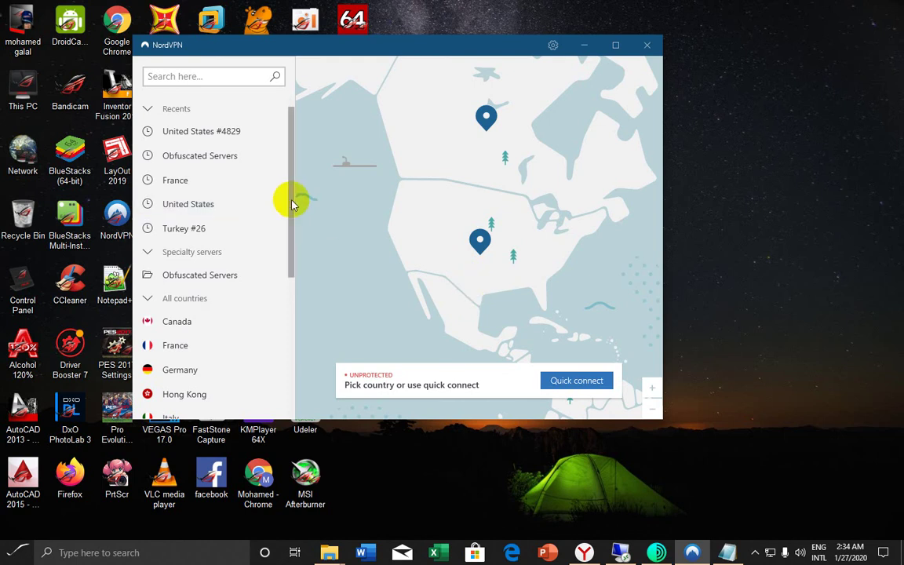
{"action": "left_click", "coordinate": [298, 156]}
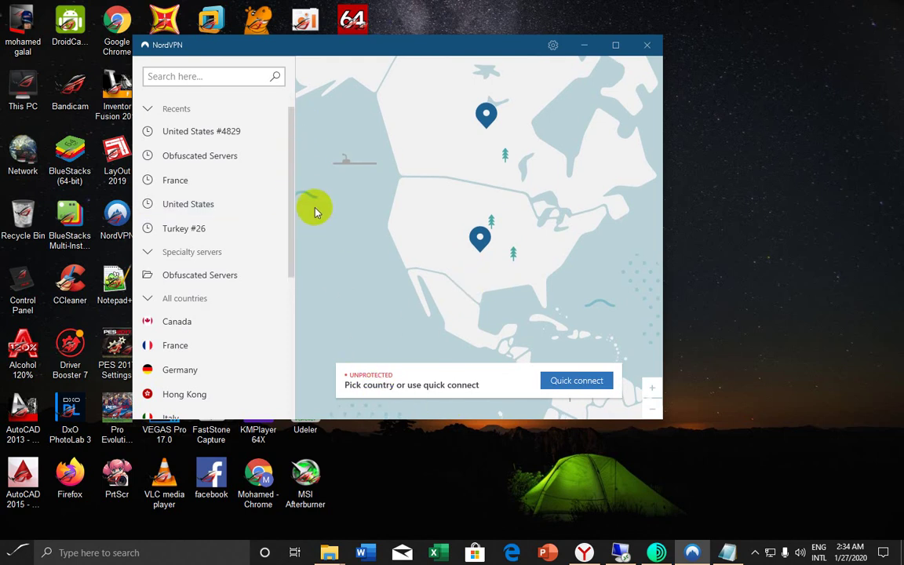
{"action": "left_click_drag", "start_coordinate": [288, 173], "coordinate": [287, 196]}
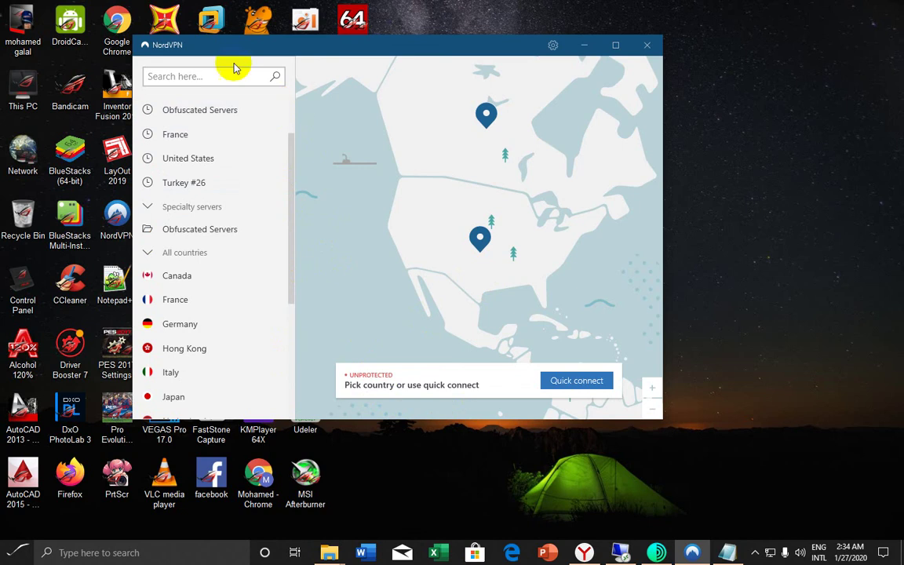
{"action": "left_click_drag", "start_coordinate": [183, 53], "coordinate": [210, 61]}
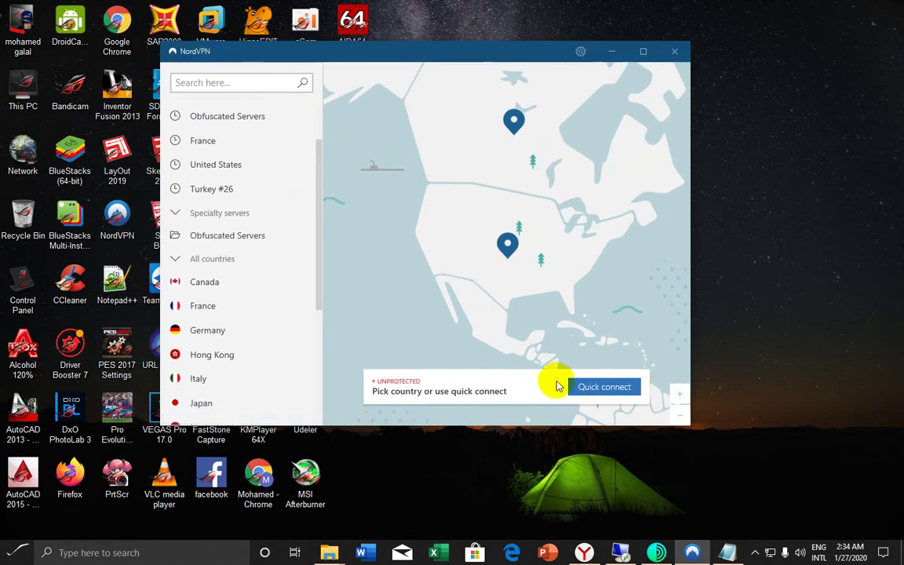
Connect NordVPN to the best available server with Quick connect and look over the full country list
{"action": "left_click", "coordinate": [573, 386]}
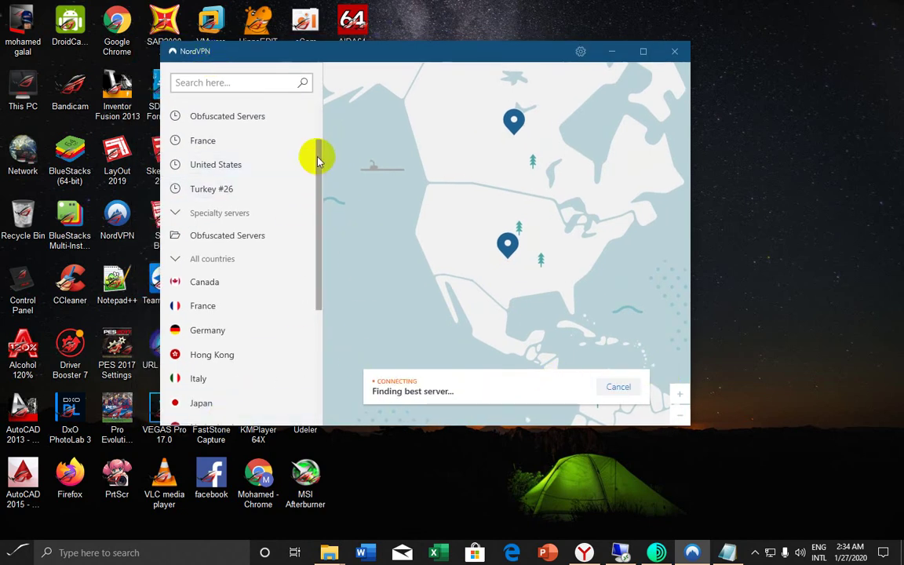
{"action": "left_click_drag", "start_coordinate": [320, 222], "coordinate": [318, 117]}
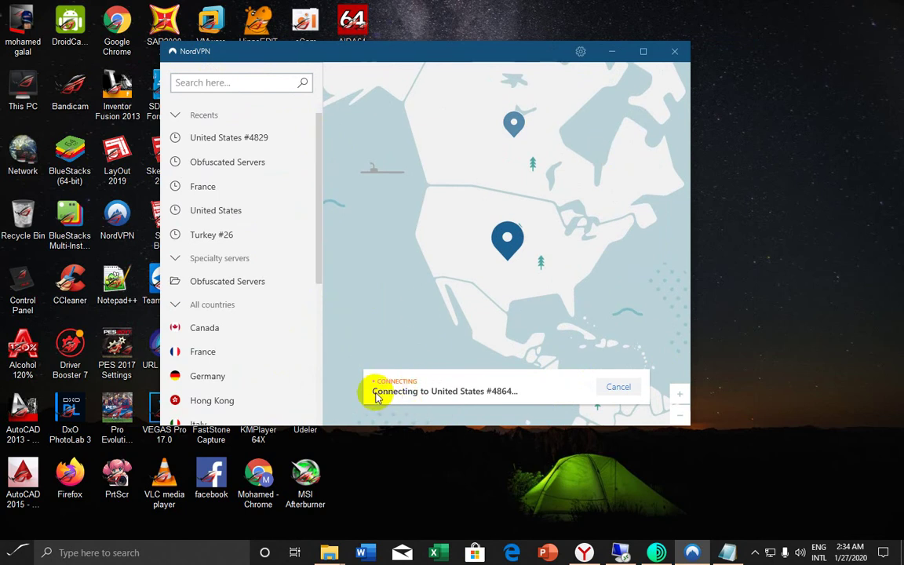
{"action": "left_click_drag", "start_coordinate": [318, 244], "coordinate": [328, 400]}
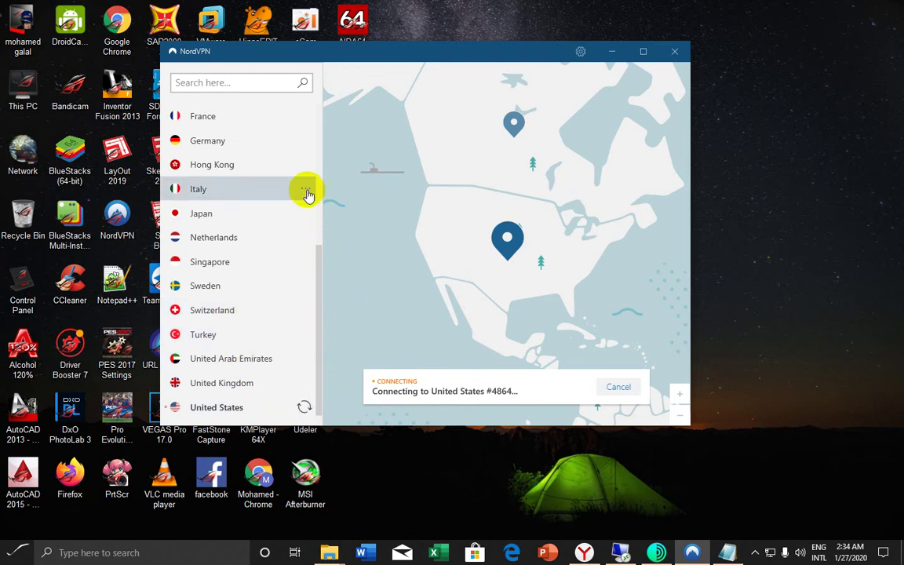
{"action": "mouse_move", "coordinate": [317, 276]}
{"action": "left_mouse_down"}
{"action": "mouse_move", "coordinate": [322, 149]}
{"action": "mouse_move", "coordinate": [310, 294]}
{"action": "left_mouse_up"}
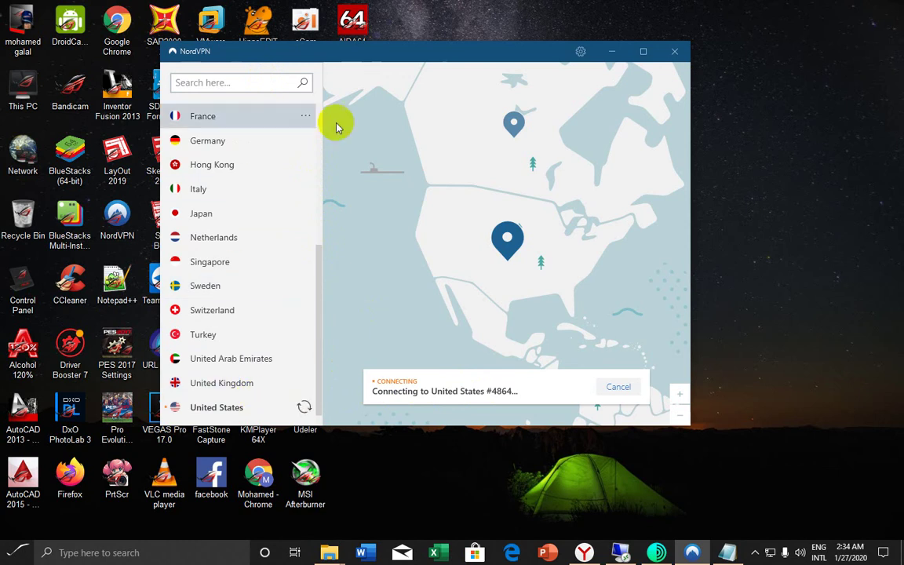
{"action": "right_click", "coordinate": [764, 106]}
{"action": "left_click", "coordinate": [796, 156]}
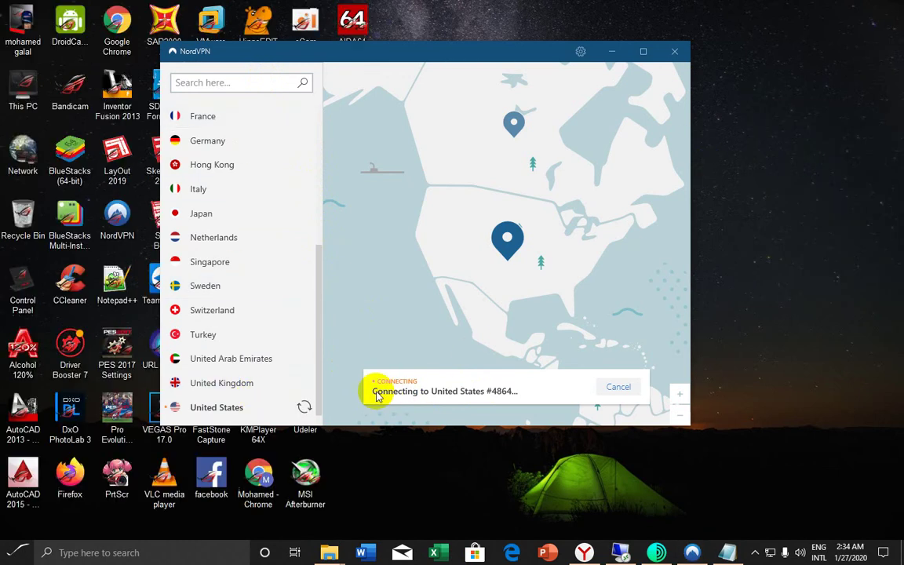
{"action": "left_click", "coordinate": [494, 410]}
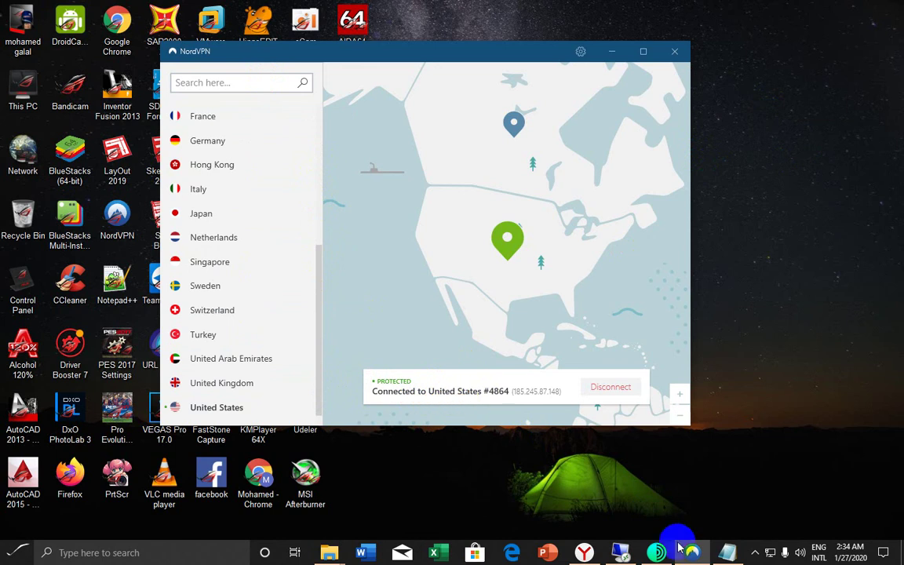
Switch to Yandex Browser, search Google for "ip", open the whatismyipaddress.com result, and check the NordVPN connection status
{"action": "left_click", "coordinate": [581, 552]}
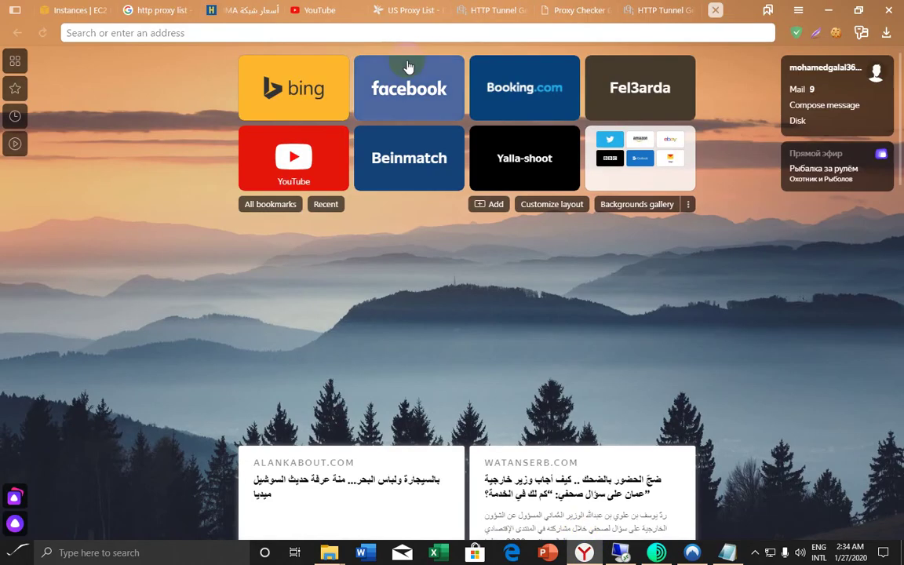
{"action": "left_click", "coordinate": [383, 33]}
{"action": "type", "text": "ip"}
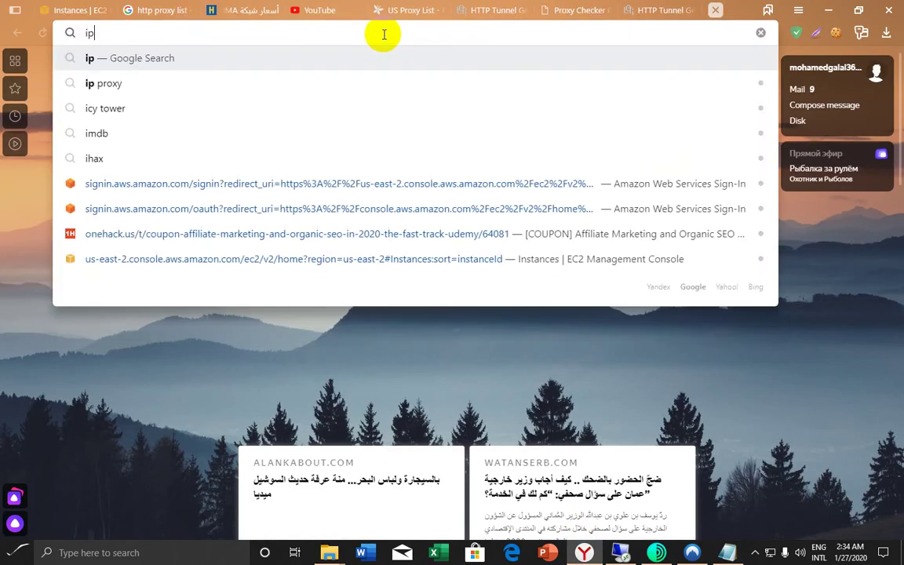
{"action": "key", "text": "Return"}
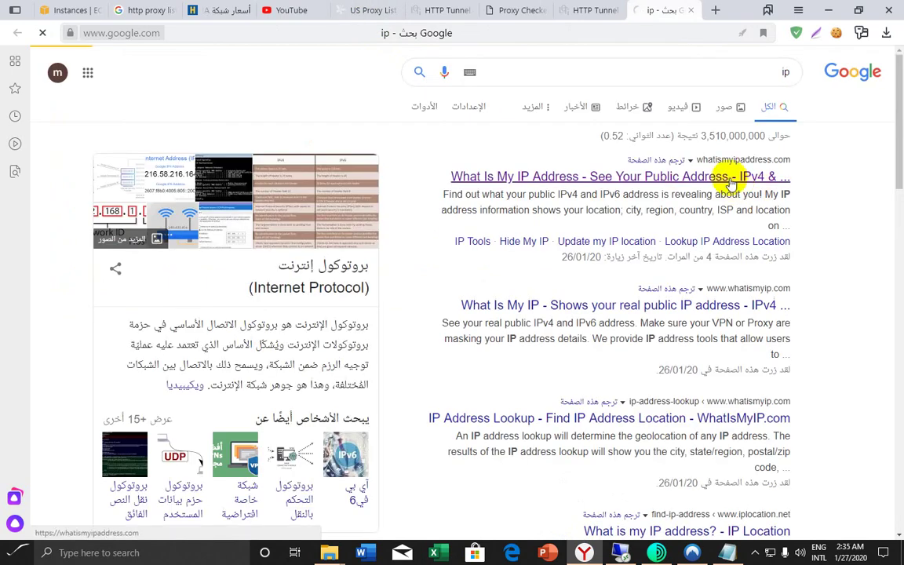
{"action": "left_click", "coordinate": [692, 553]}
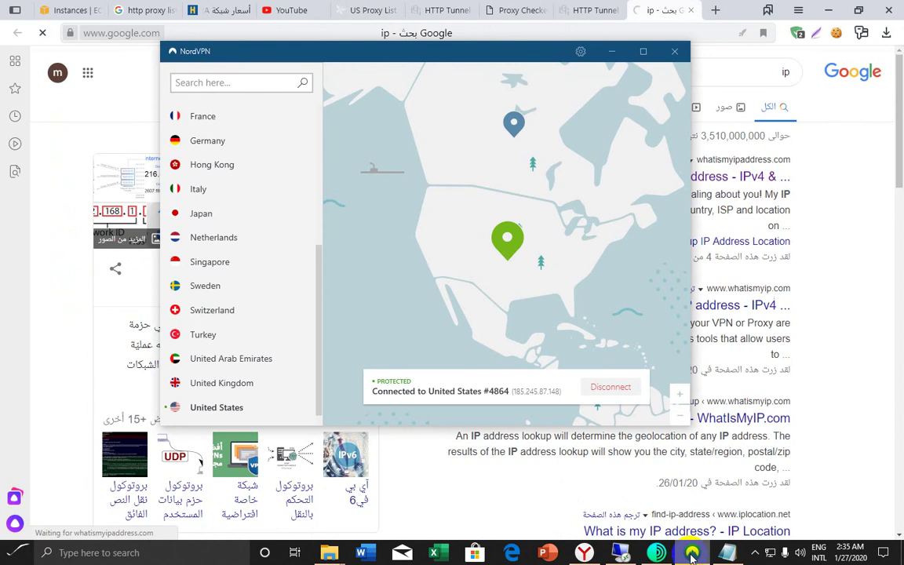
{"action": "left_click", "coordinate": [690, 554]}
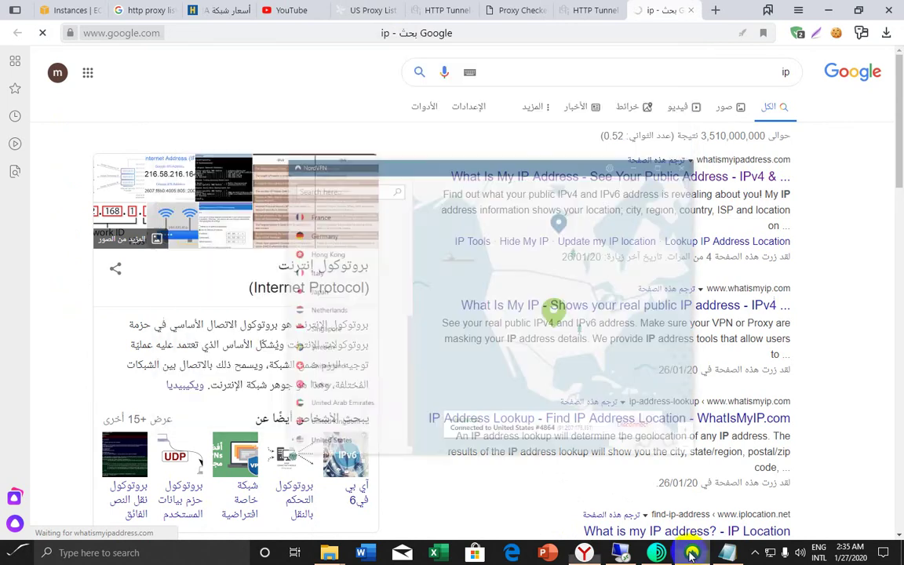
Open the WhatIsMyIP.com IP Address Lookup and iplocation.net search results in separate new tabs
{"action": "right_click", "coordinate": [713, 409]}
{"action": "left_click", "coordinate": [757, 415]}
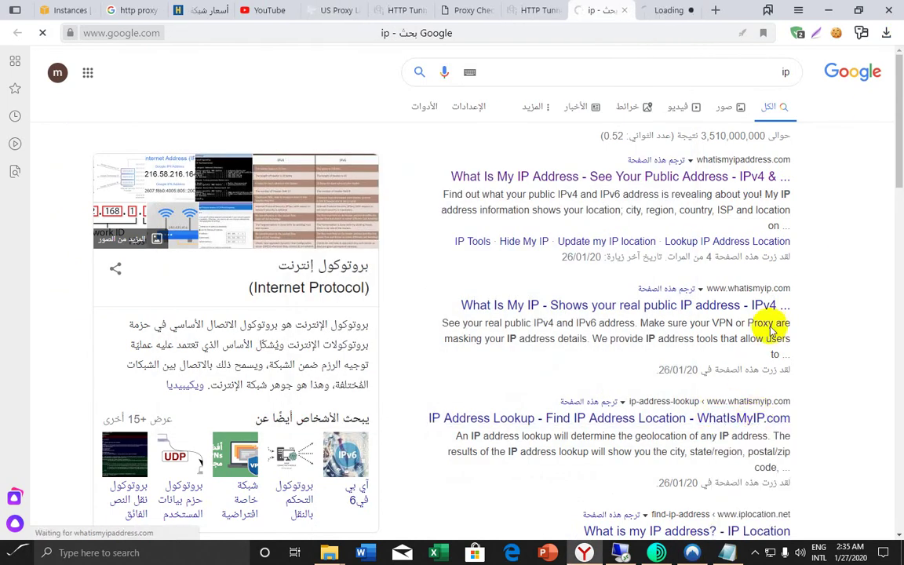
{"action": "scroll", "coordinate": [882, 169], "scroll_direction": "down", "scroll_amount": 3}
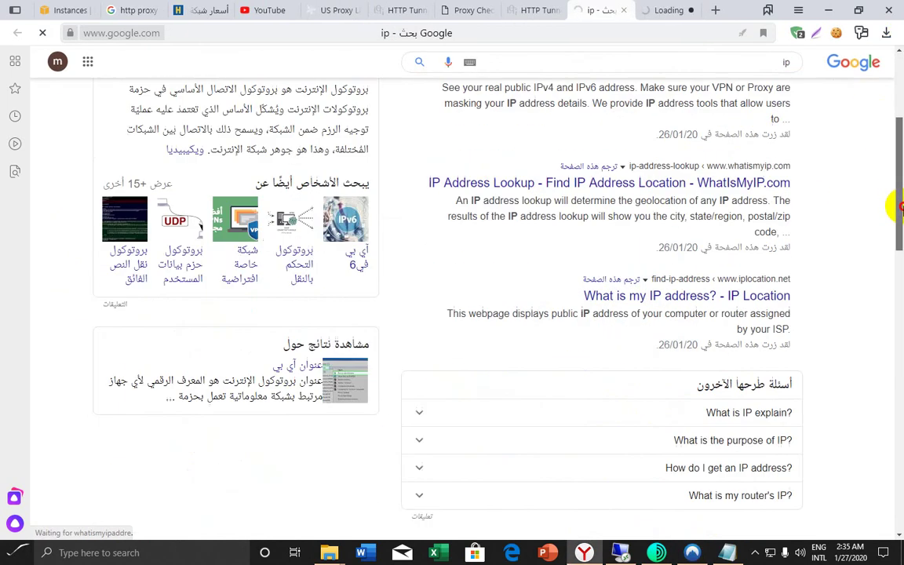
{"action": "right_click", "coordinate": [710, 293]}
{"action": "left_click", "coordinate": [720, 299]}
Run a lookup of the detected IP address on the WhatIsMyIP.com IP Address Lookup page
{"action": "left_click", "coordinate": [612, 10]}
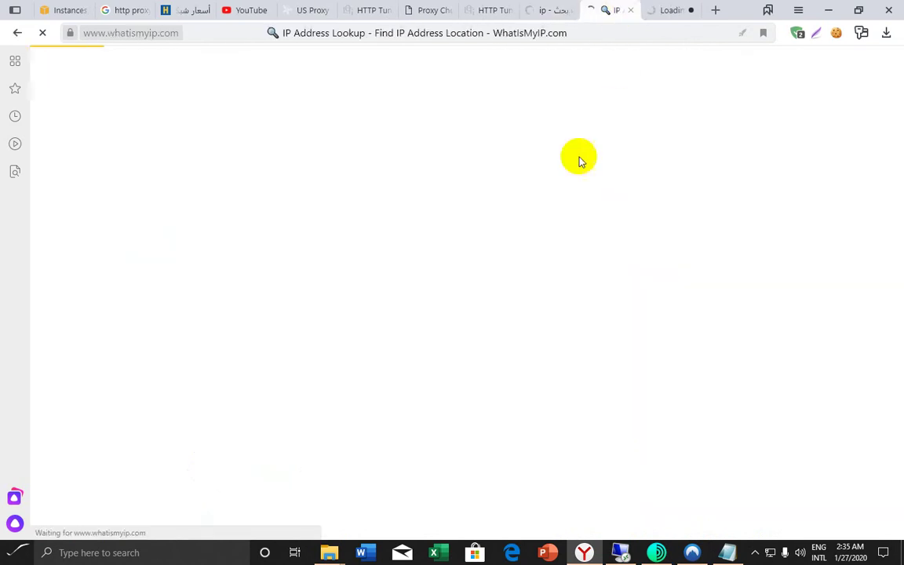
{"action": "left_click", "coordinate": [409, 150]}
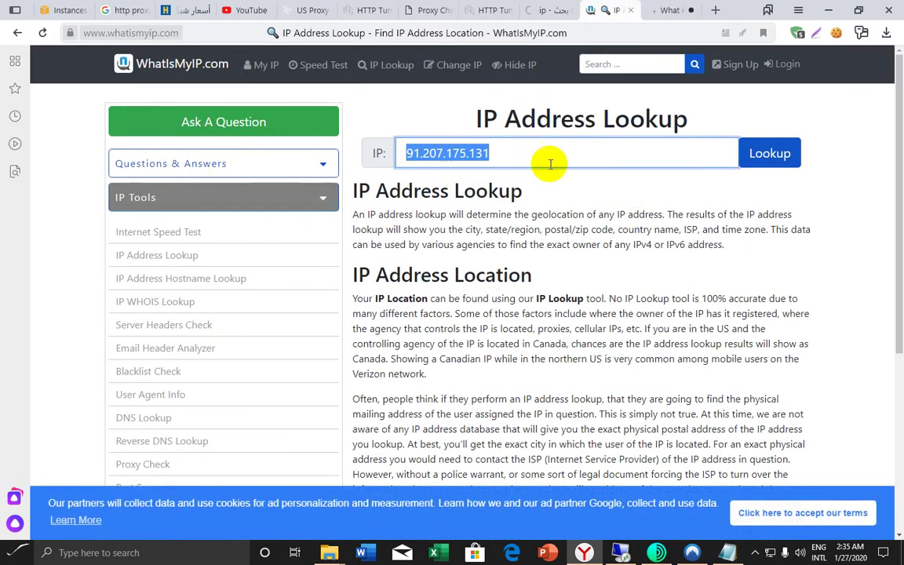
{"action": "left_click_drag", "start_coordinate": [887, 121], "coordinate": [892, 141]}
{"action": "left_click", "coordinate": [478, 177]}
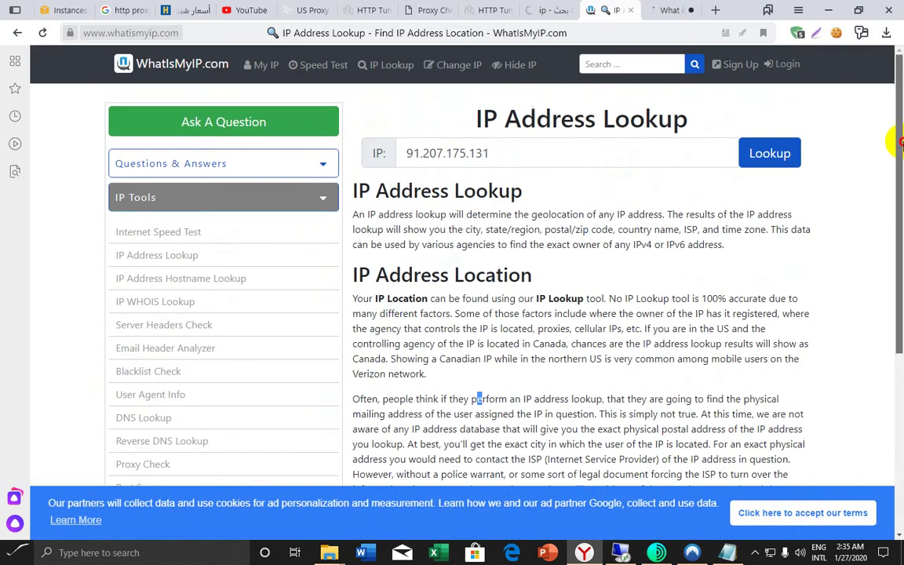
{"action": "left_click", "coordinate": [771, 153]}
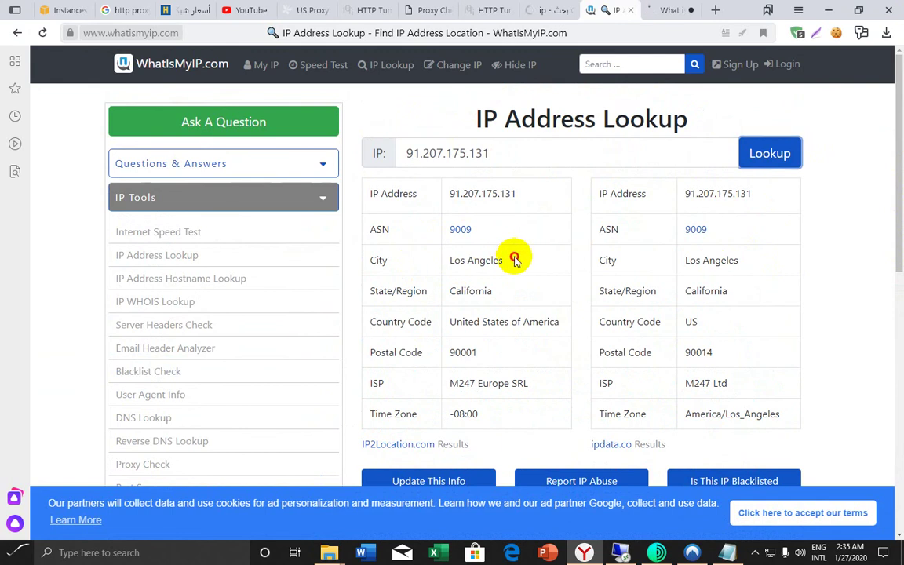
Examine the city, state, country, postal code, ISP, and time zone in the IP2Location lookup results
{"action": "left_click_drag", "start_coordinate": [514, 260], "coordinate": [445, 258]}
{"action": "left_click_drag", "start_coordinate": [522, 284], "coordinate": [448, 296]}
{"action": "left_click_drag", "start_coordinate": [540, 321], "coordinate": [459, 318]}
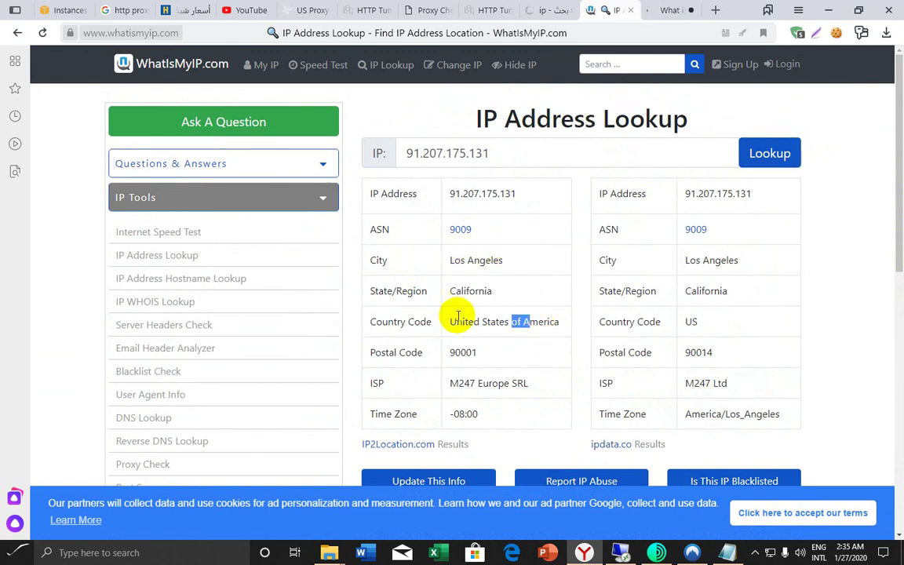
{"action": "left_click", "coordinate": [473, 352]}
{"action": "left_click_drag", "start_coordinate": [473, 352], "coordinate": [445, 355]}
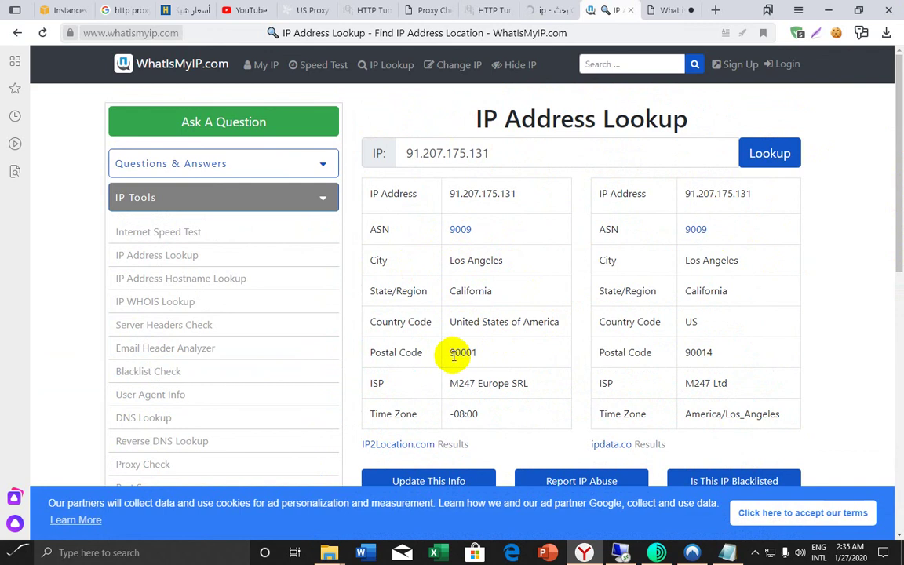
{"action": "left_click_drag", "start_coordinate": [544, 384], "coordinate": [400, 383]}
{"action": "left_click_drag", "start_coordinate": [480, 414], "coordinate": [392, 415]}
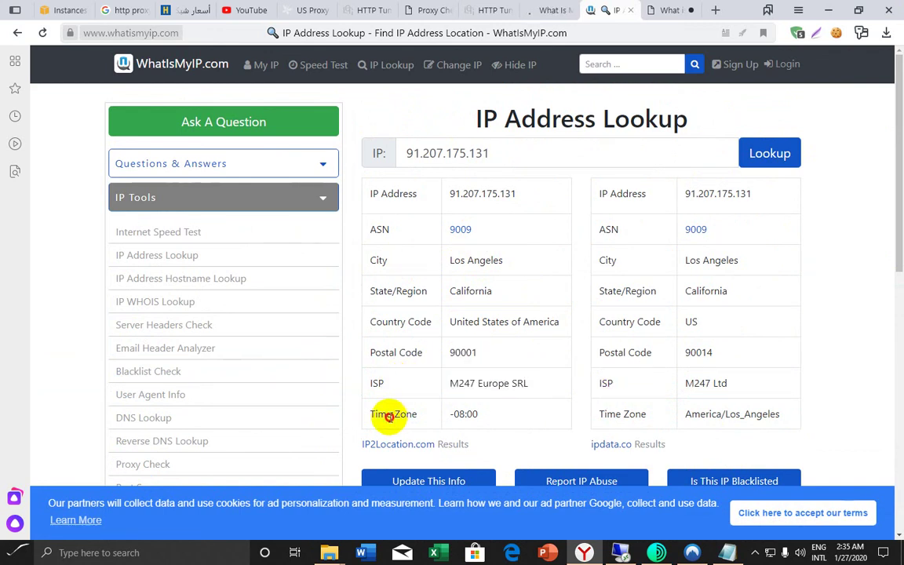
Compare the IP address and location details reported on whatismyipaddress.com and iplocation.net, including their maps
{"action": "left_click", "coordinate": [567, 9]}
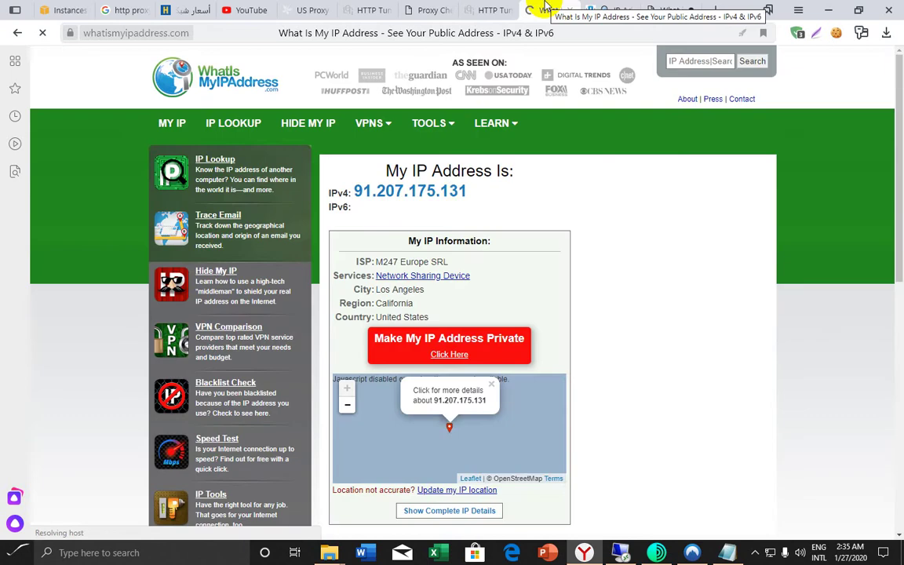
{"action": "left_click_drag", "start_coordinate": [393, 299], "coordinate": [429, 293]}
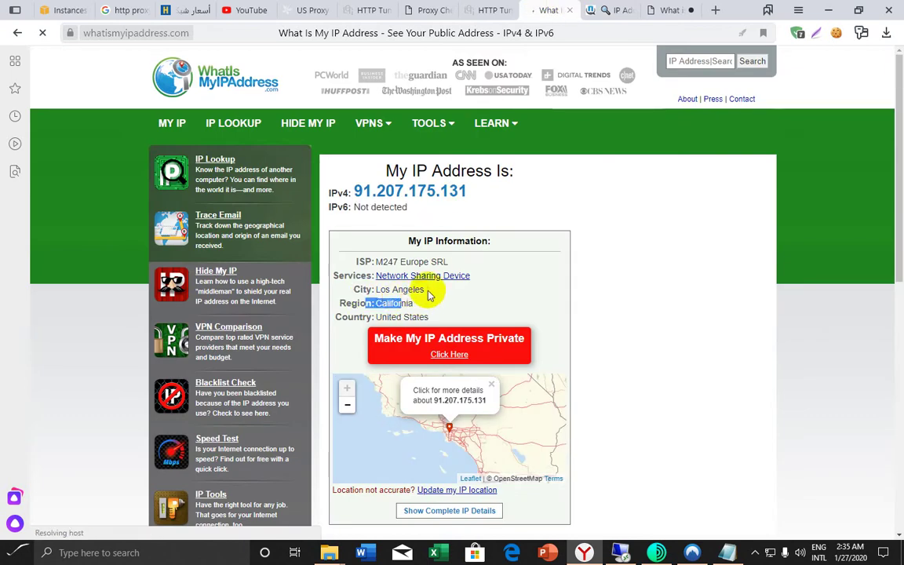
{"action": "scroll", "coordinate": [896, 94], "scroll_direction": "down", "scroll_amount": 2}
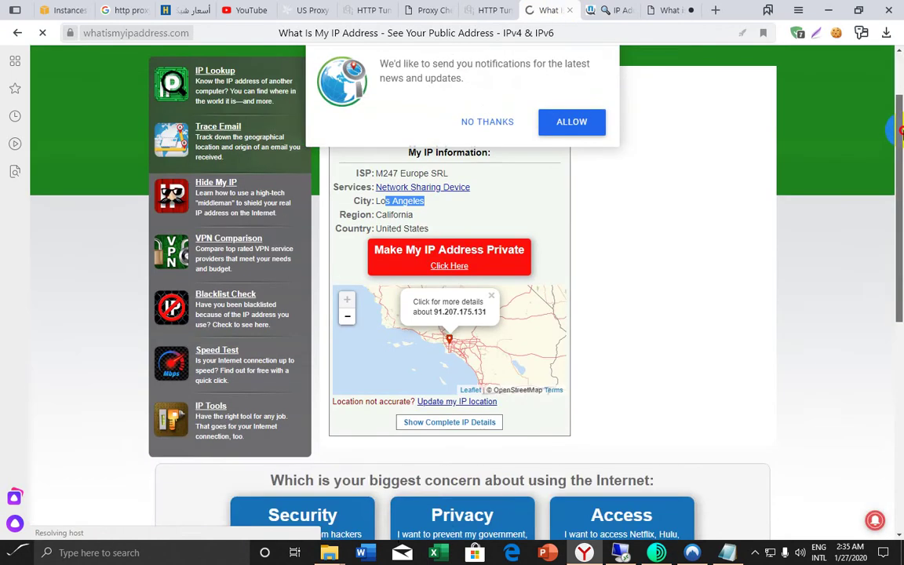
{"action": "scroll", "coordinate": [897, 94], "scroll_direction": "up", "scroll_amount": 2}
{"action": "left_click", "coordinate": [672, 9]}
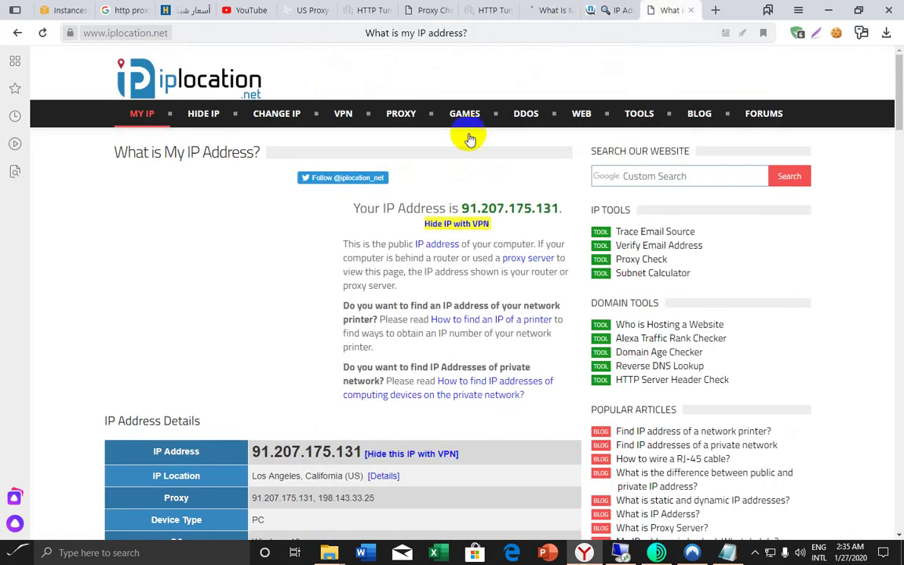
{"action": "scroll", "coordinate": [894, 192], "scroll_direction": "down", "scroll_amount": 7}
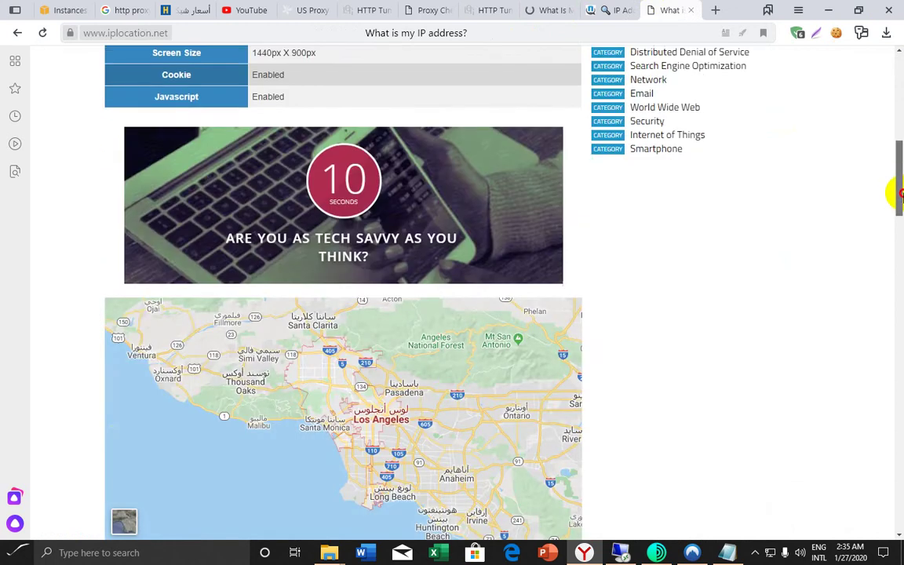
{"action": "left_click_drag", "start_coordinate": [897, 194], "coordinate": [893, 45]}
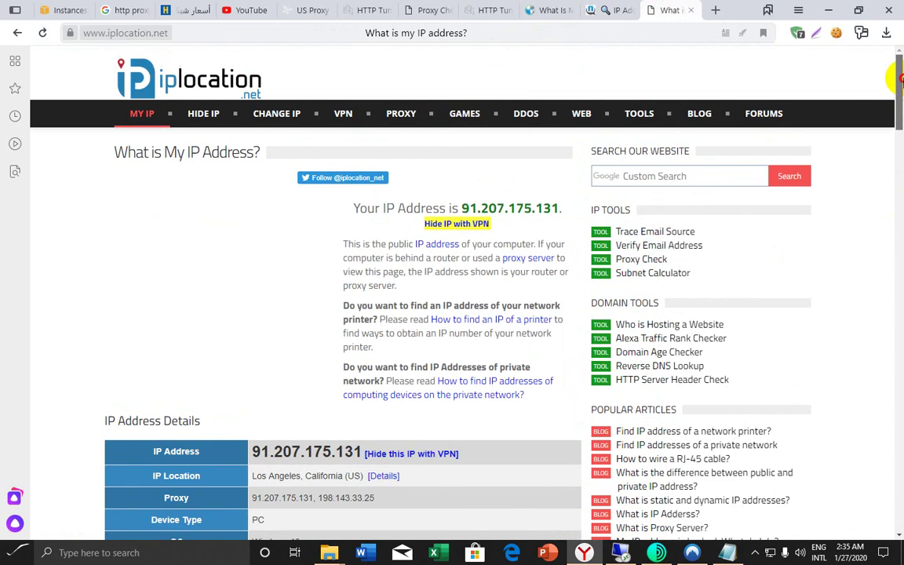
Disconnect NordVPN from the United States server, close its window, and minimize the browser to the desktop
{"action": "left_click", "coordinate": [692, 552]}
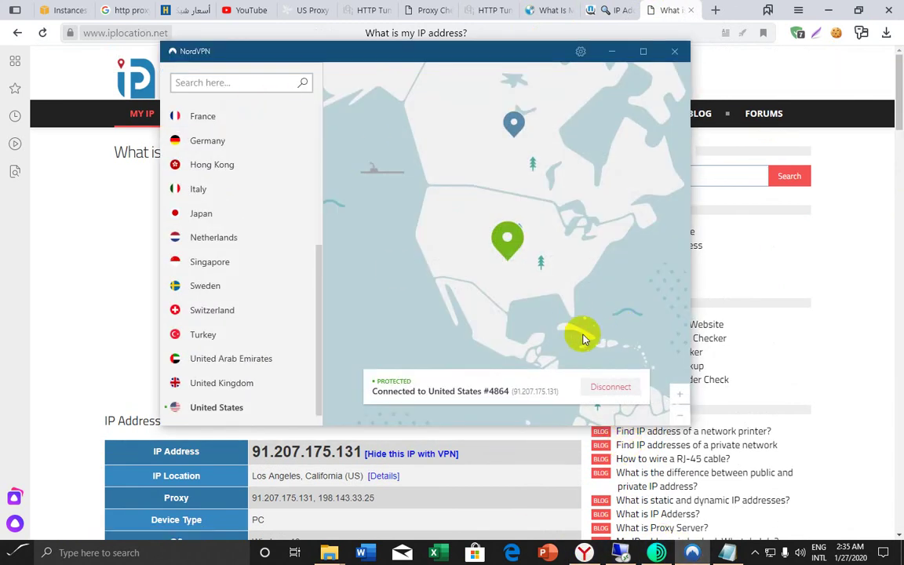
{"action": "left_click_drag", "start_coordinate": [193, 52], "coordinate": [169, 55]}
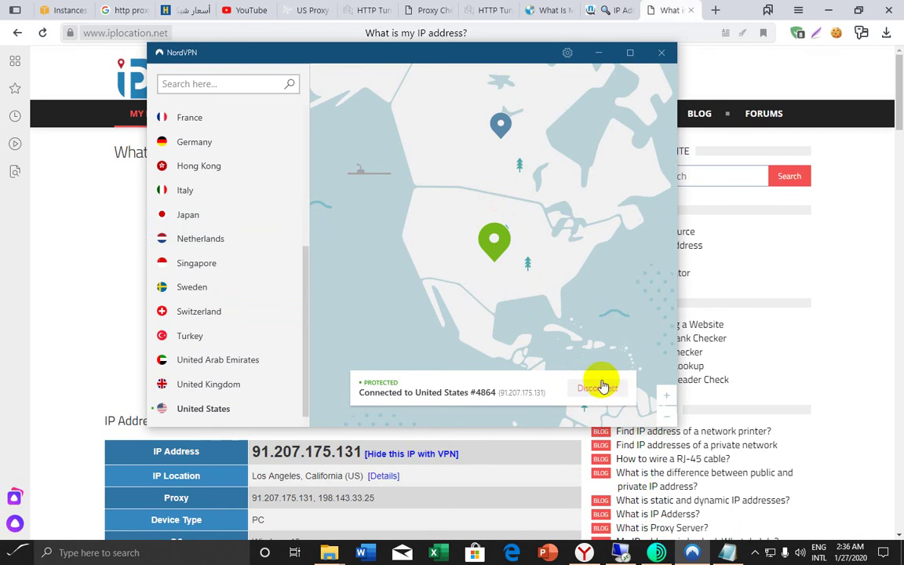
{"action": "left_click", "coordinate": [603, 386]}
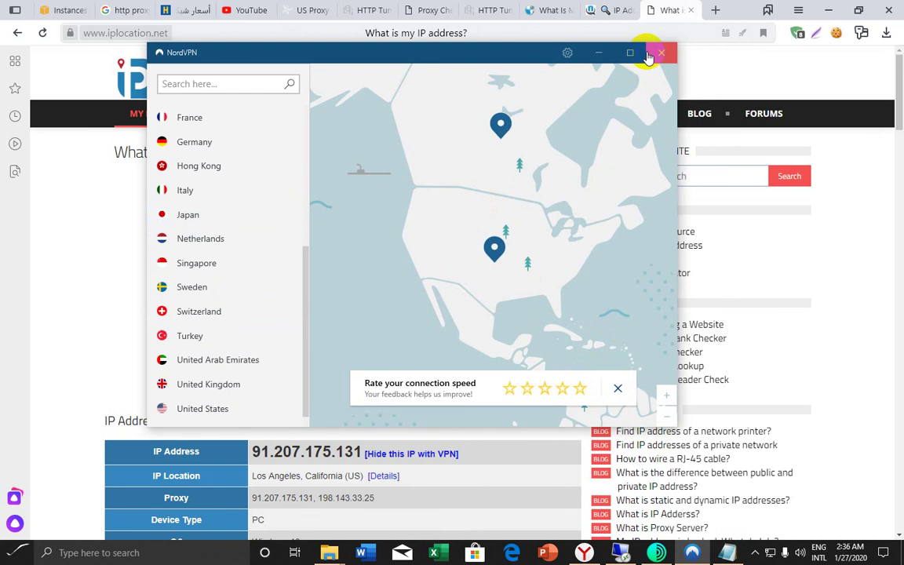
{"action": "left_click", "coordinate": [655, 57]}
{"action": "left_click", "coordinate": [830, 10]}
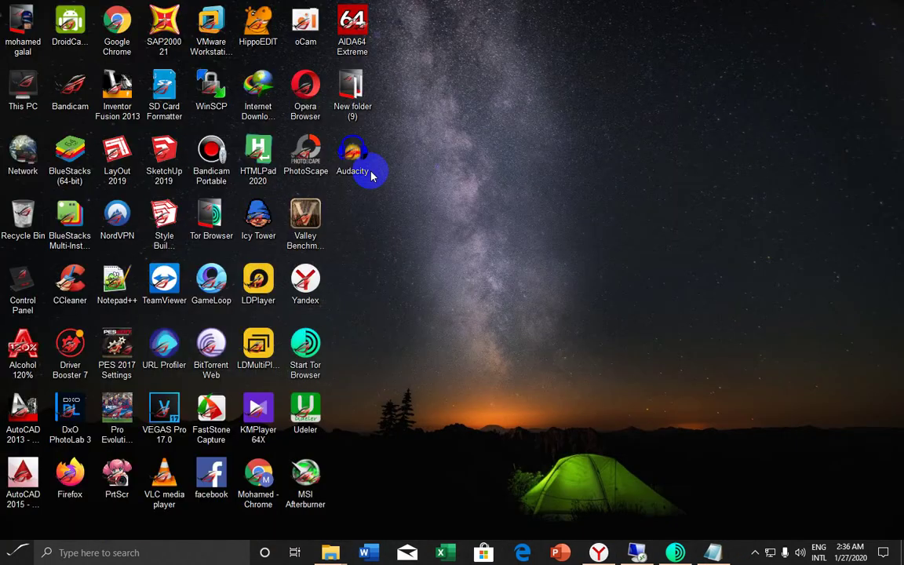
{"action": "right_click", "coordinate": [373, 173]}
{"action": "left_click", "coordinate": [400, 226]}
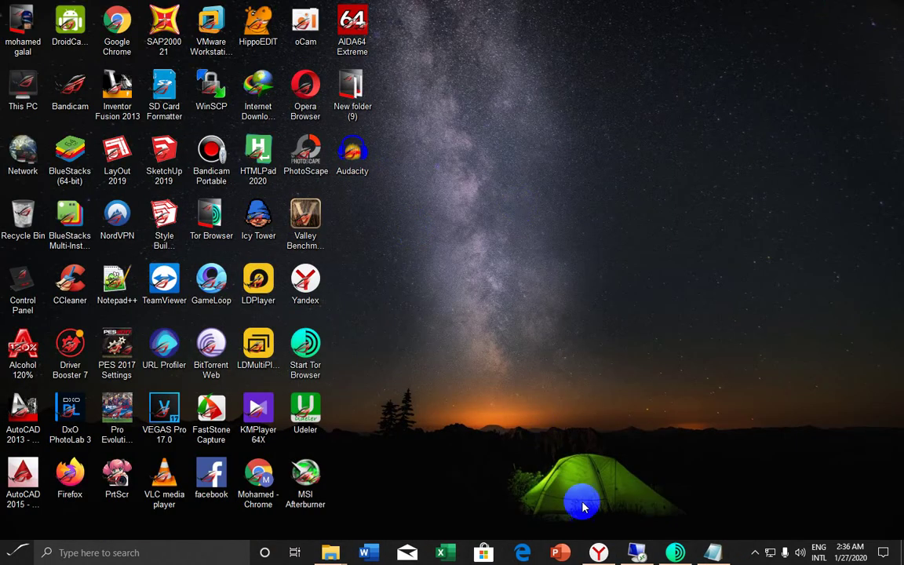
Restore Yandex Browser and search Google for "vps" in the current tab
{"action": "left_click", "coordinate": [596, 553]}
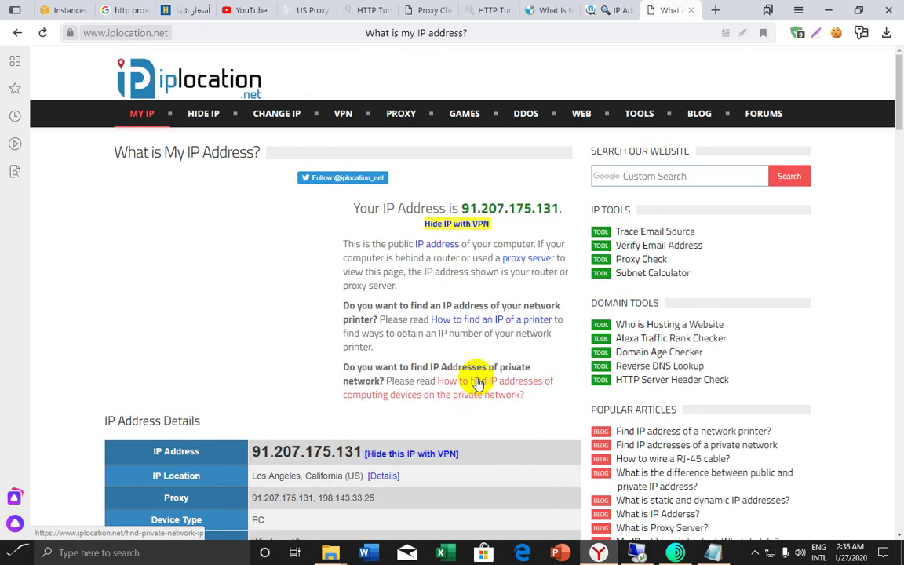
{"action": "left_click", "coordinate": [473, 36]}
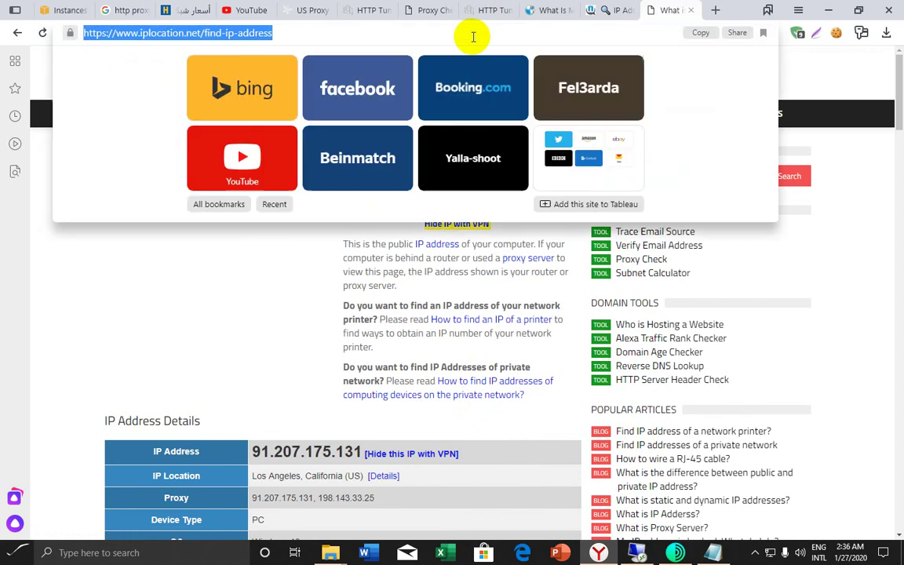
{"action": "type", "text": "v"}
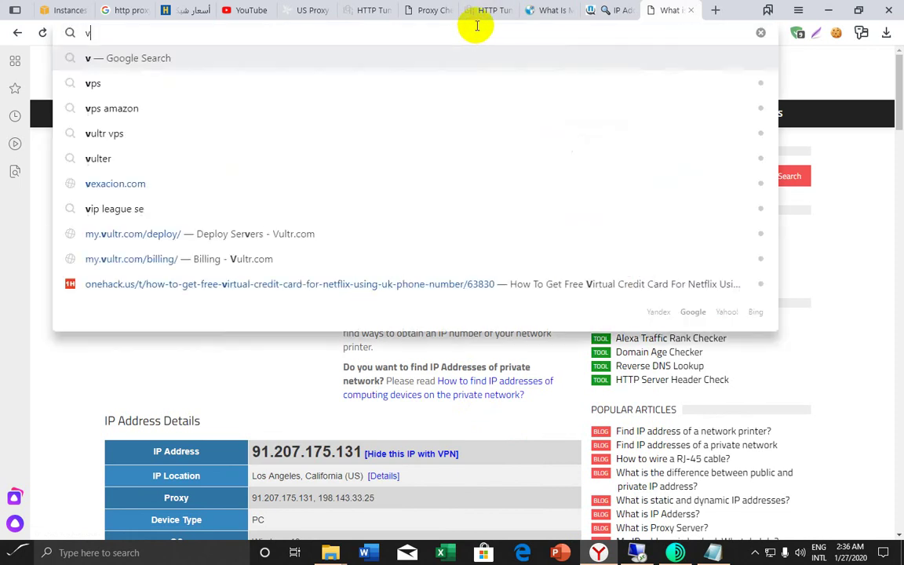
{"action": "type", "text": "ps"}
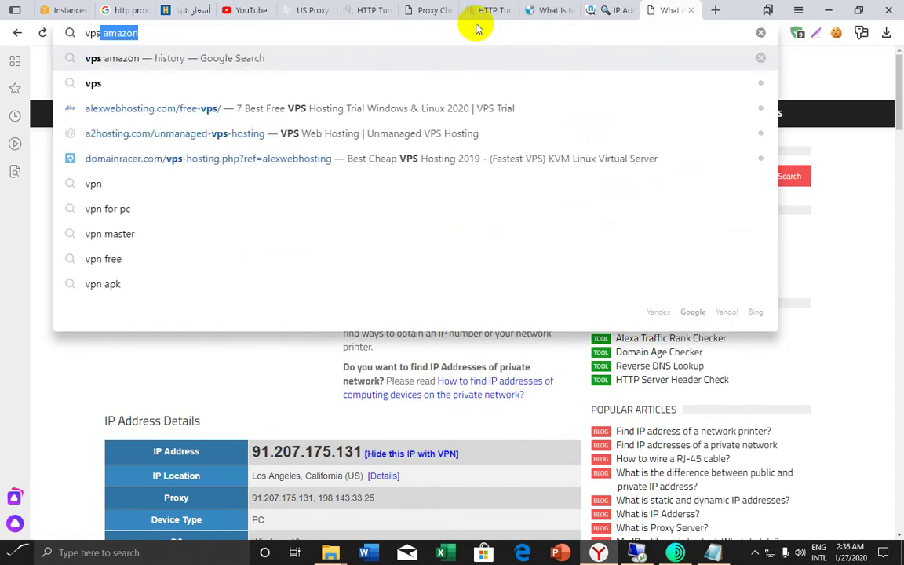
{"action": "key", "text": "Return"}
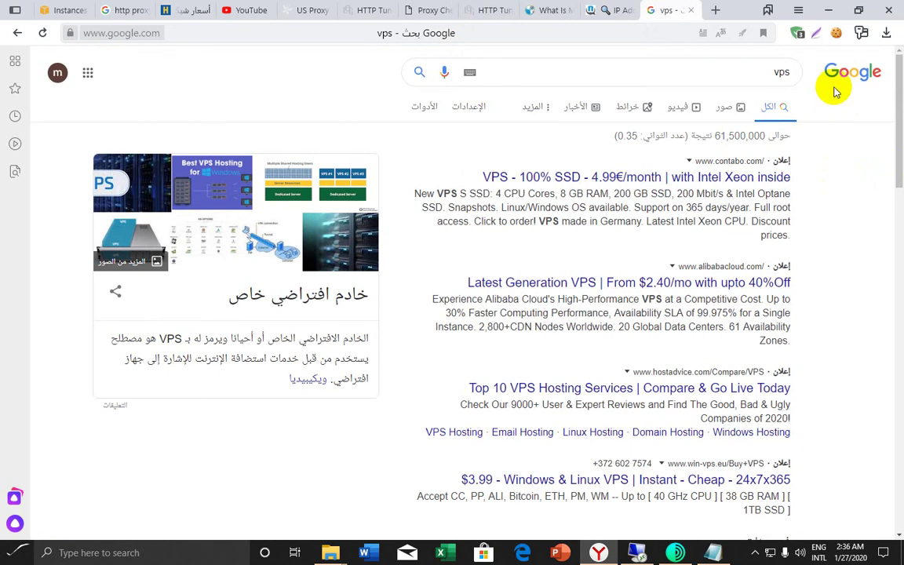
Review the running instances in the AWS EC2 console alongside the VPS hosting offers in the Google results
{"action": "left_click", "coordinate": [61, 9]}
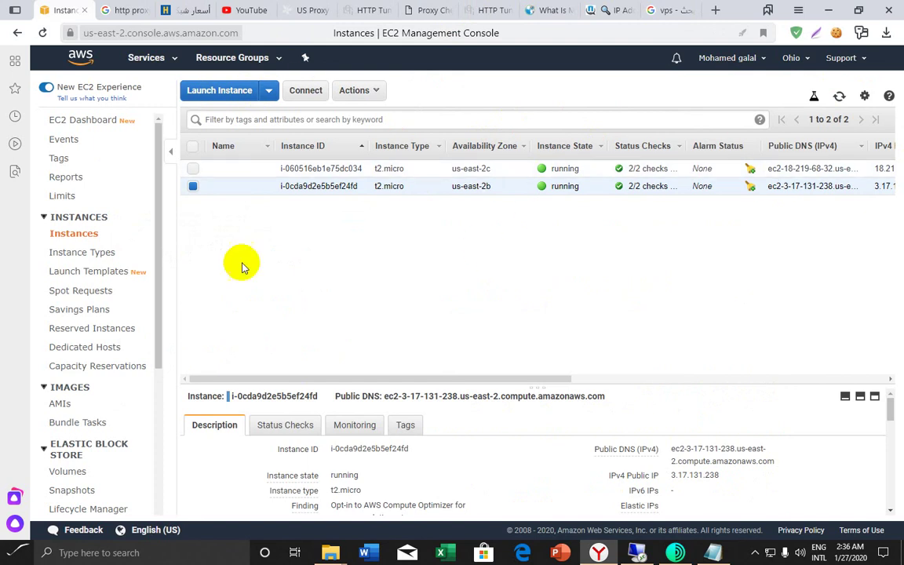
{"action": "left_click", "coordinate": [665, 10]}
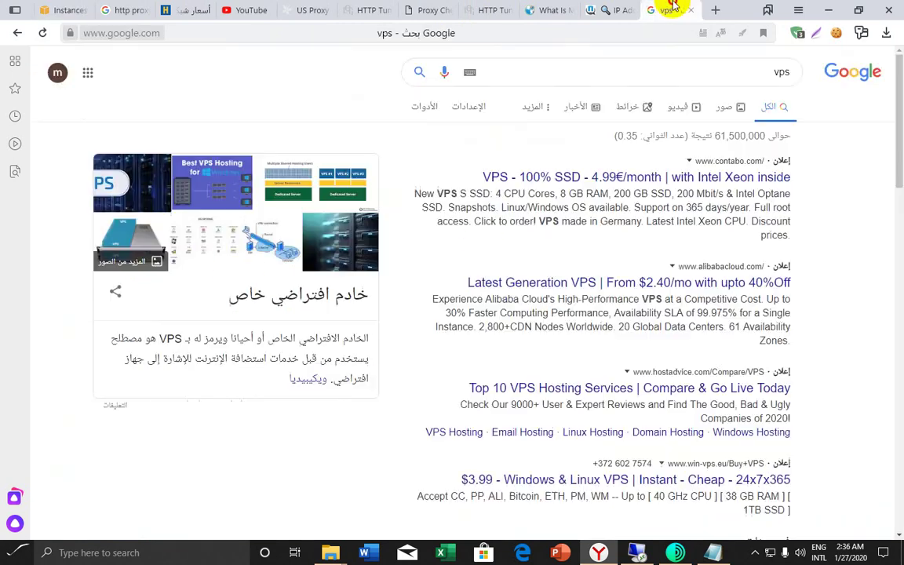
{"action": "left_click", "coordinate": [42, 9]}
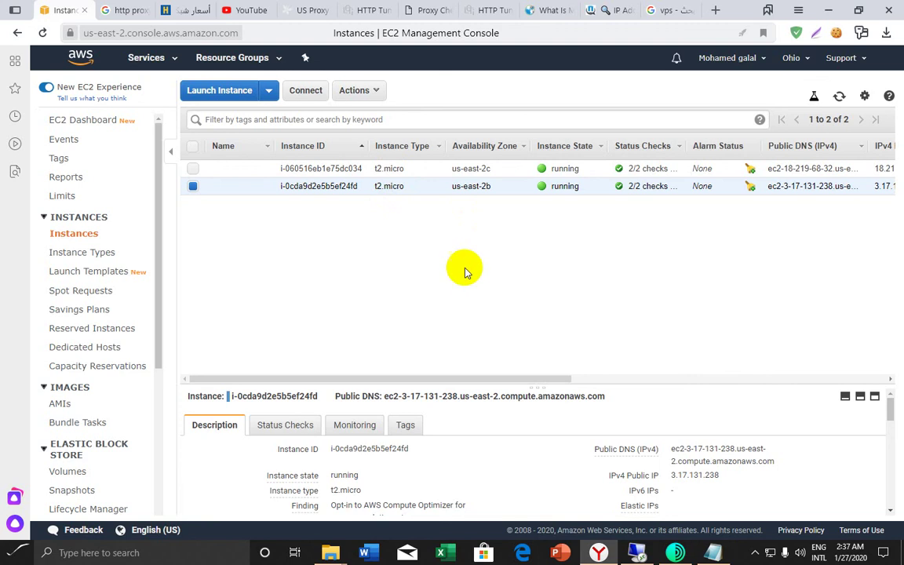
{"action": "left_click", "coordinate": [667, 8]}
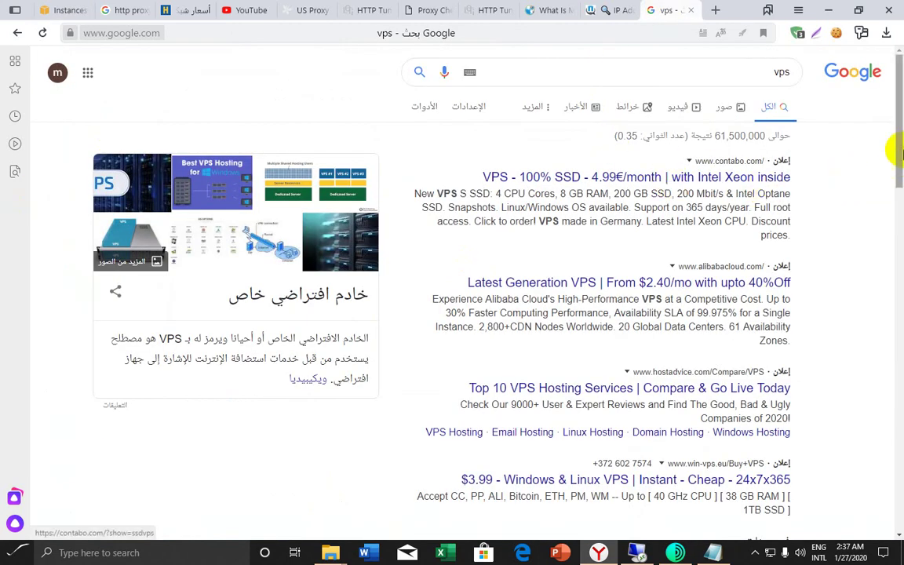
{"action": "left_click_drag", "start_coordinate": [895, 72], "coordinate": [898, 112]}
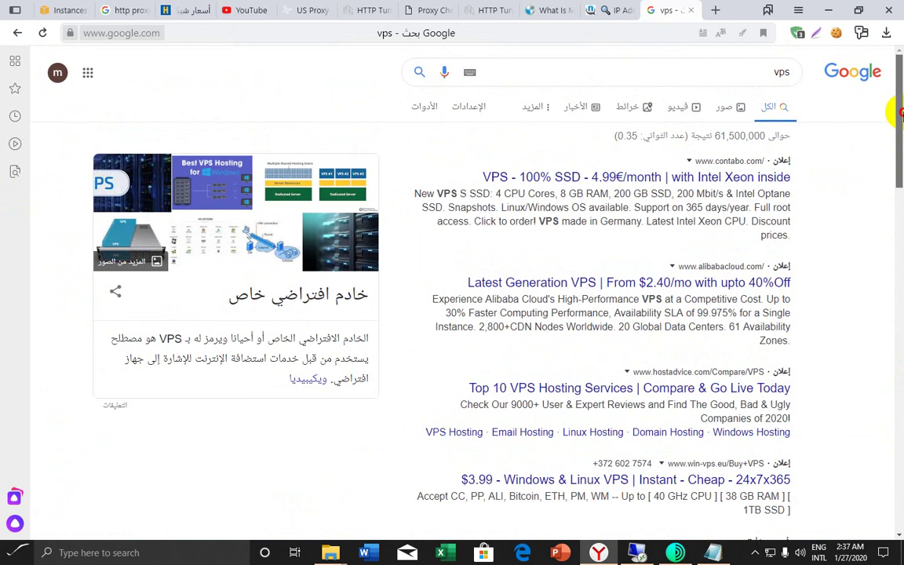
Open the Contabo VPS offer from the Google results and look through its page down to the contact section
{"action": "left_click", "coordinate": [730, 176]}
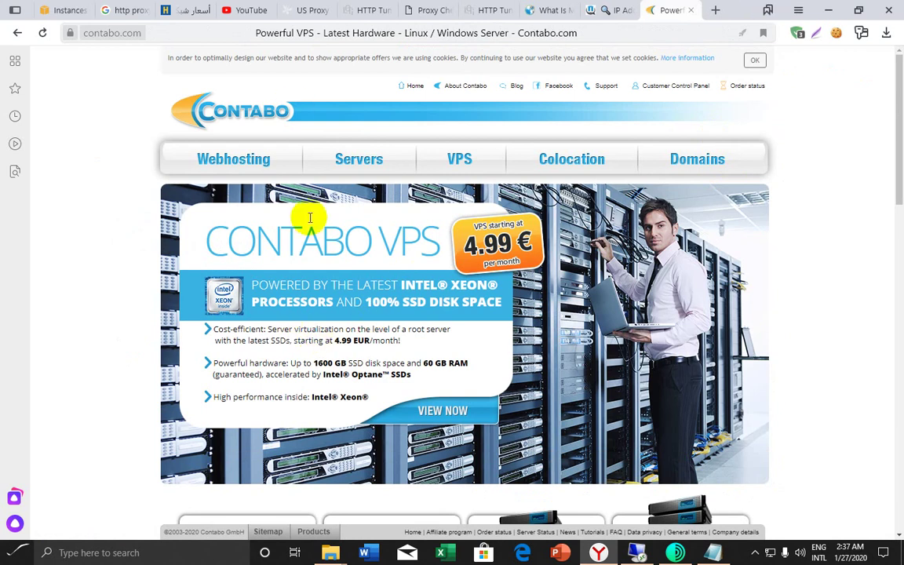
{"action": "left_click_drag", "start_coordinate": [896, 138], "coordinate": [892, 554]}
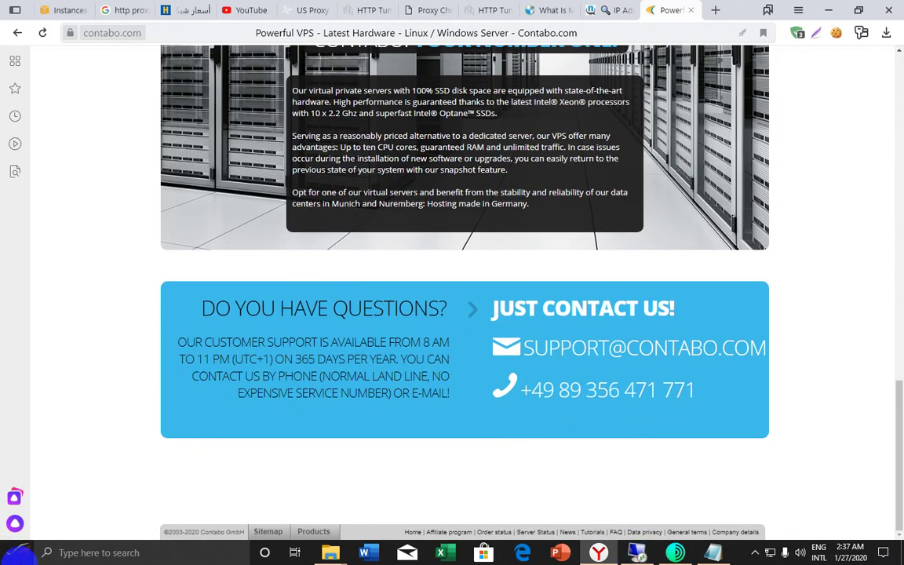
Search the computer for "rdp" and switch to the open Remote Desktop session of the AWS server
{"action": "left_click", "coordinate": [15, 552]}
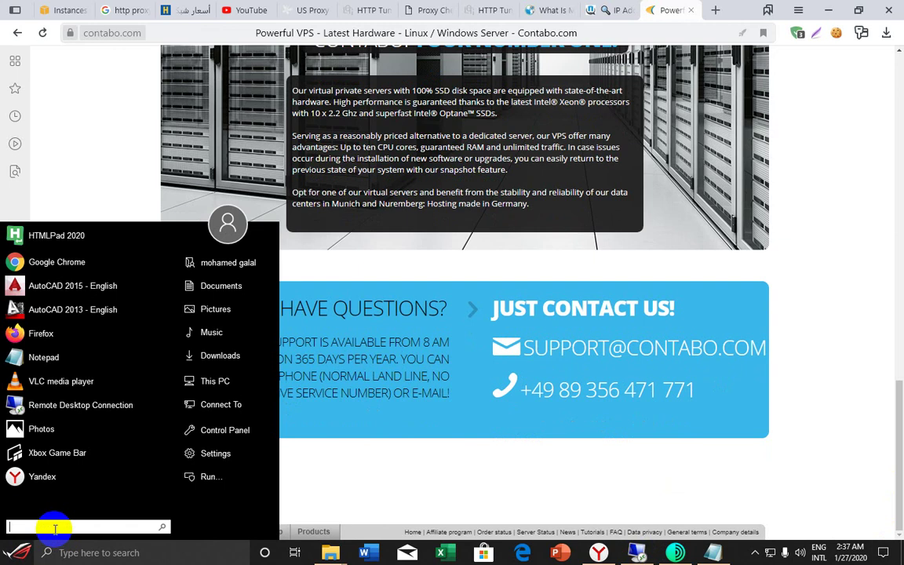
{"action": "type", "text": "rdp"}
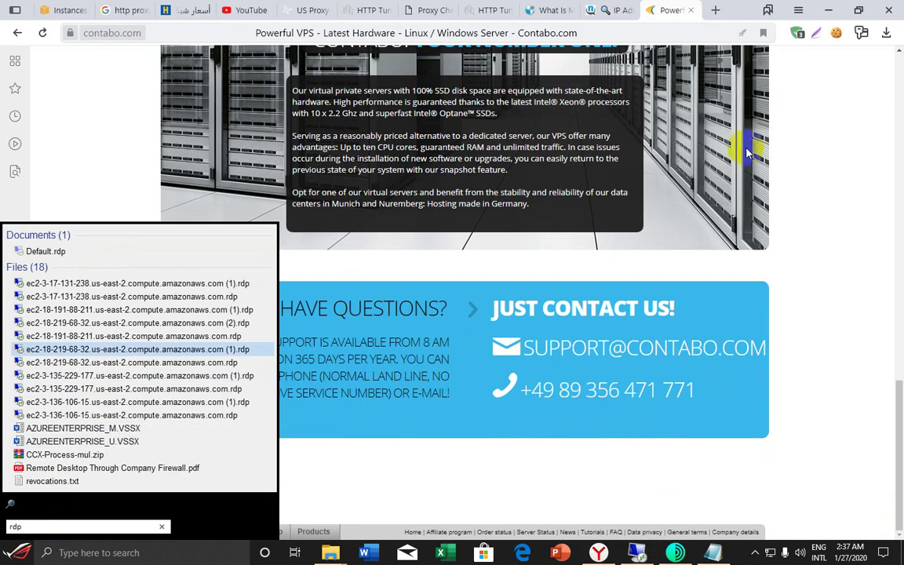
{"action": "left_click", "coordinate": [633, 553]}
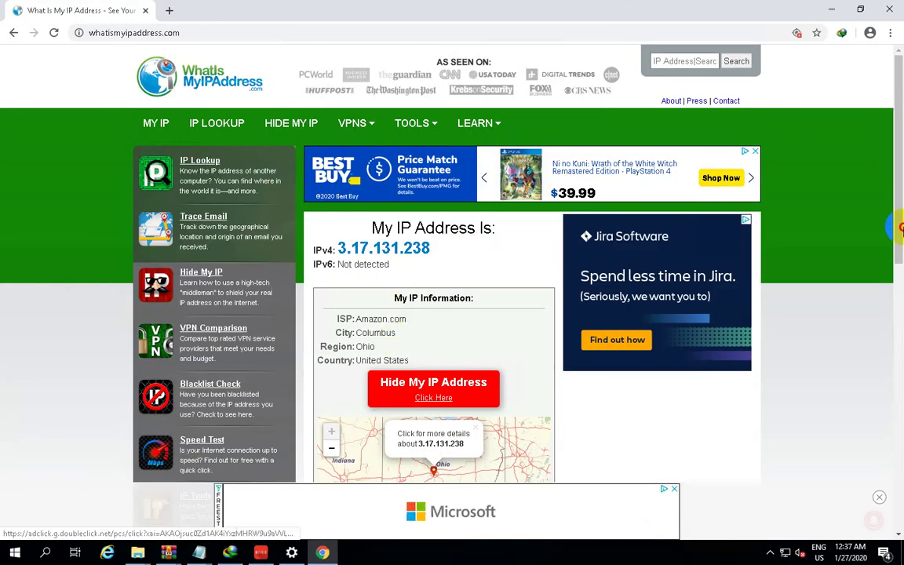
Review whatismyipaddress.com in the remote Chrome, search Google for "ip" and open the What Is My IP Address result
{"action": "left_click_drag", "start_coordinate": [895, 226], "coordinate": [899, 431]}
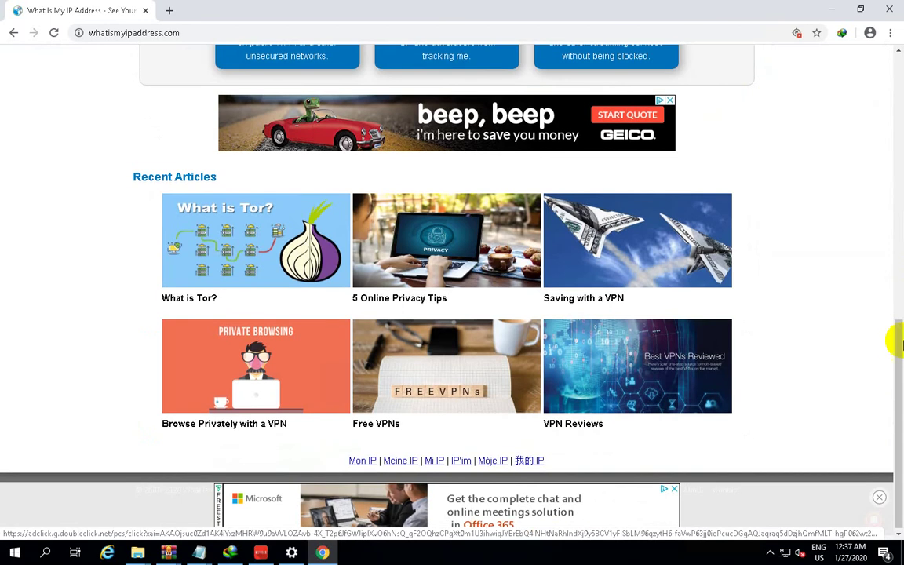
{"action": "left_click_drag", "start_coordinate": [893, 307], "coordinate": [893, 74]}
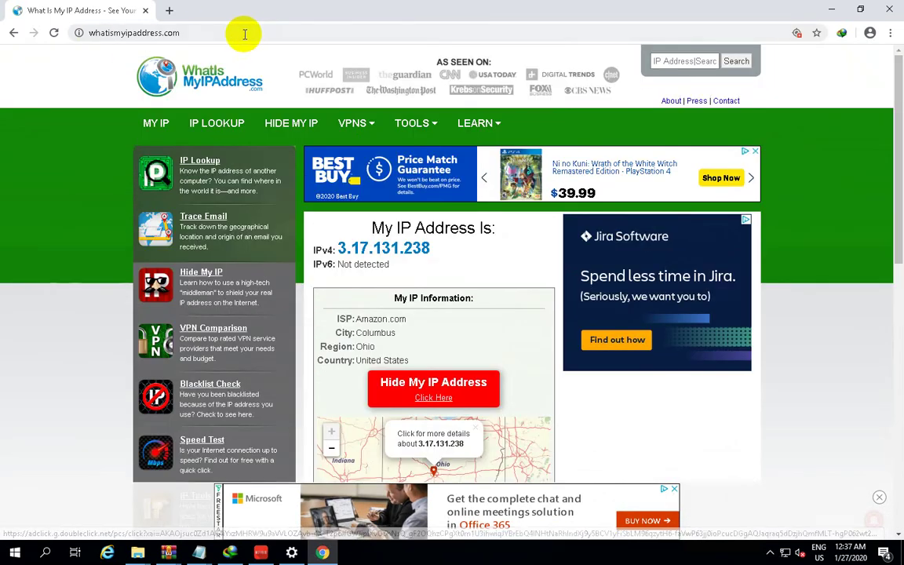
{"action": "left_click", "coordinate": [198, 35]}
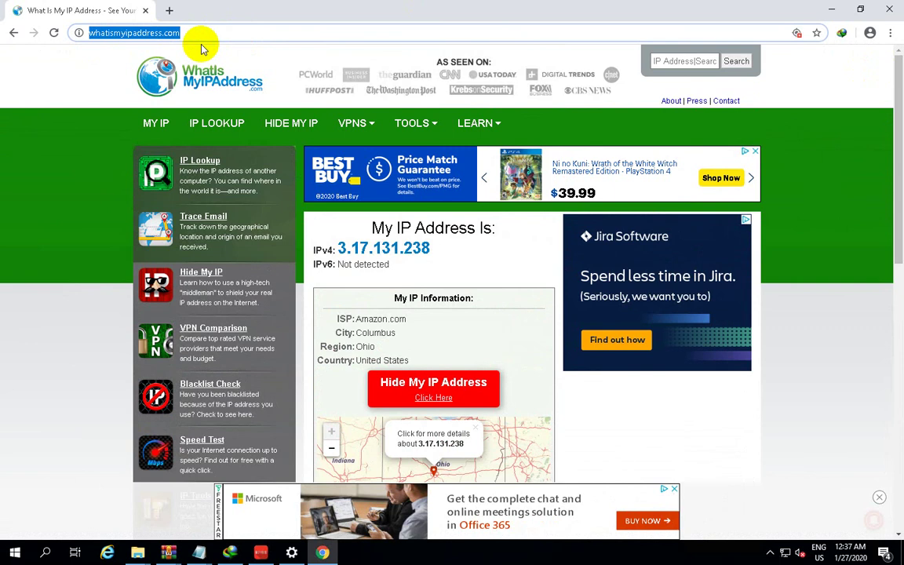
{"action": "type", "text": "ip"}
{"action": "key", "text": "Return"}
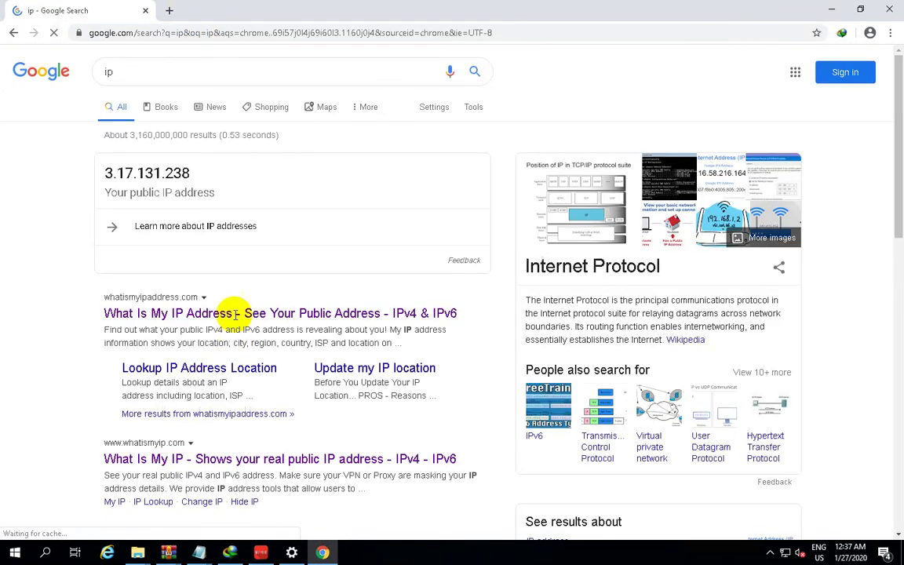
{"action": "left_click", "coordinate": [222, 313]}
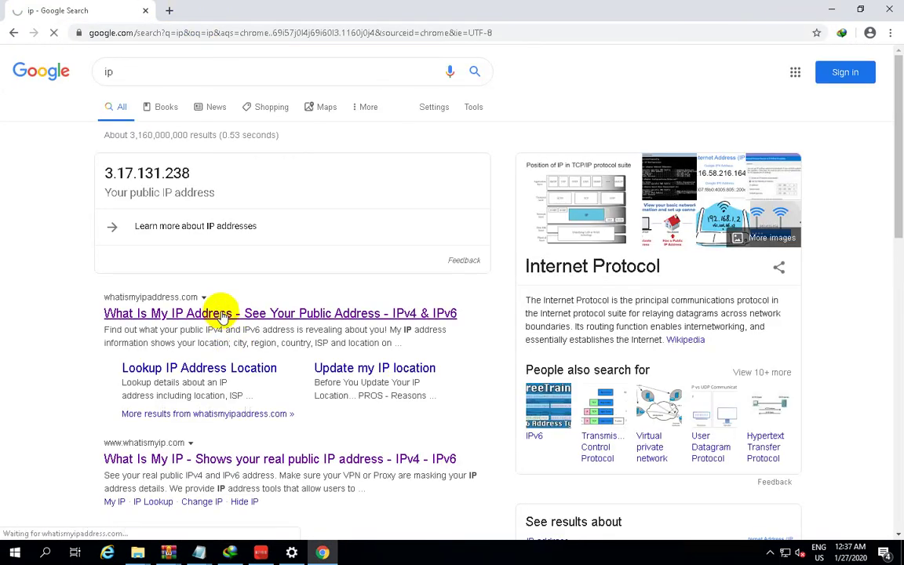
Run the fast.com speed test in a new tab of the remote browser, highlight the measured speed, and minimize the remote session
{"action": "left_click", "coordinate": [168, 11]}
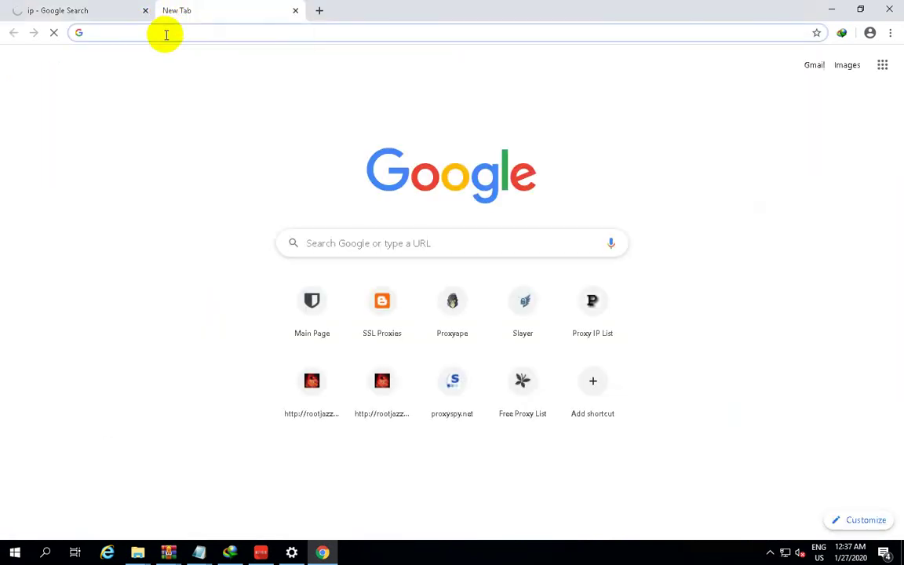
{"action": "type", "text": "fas"}
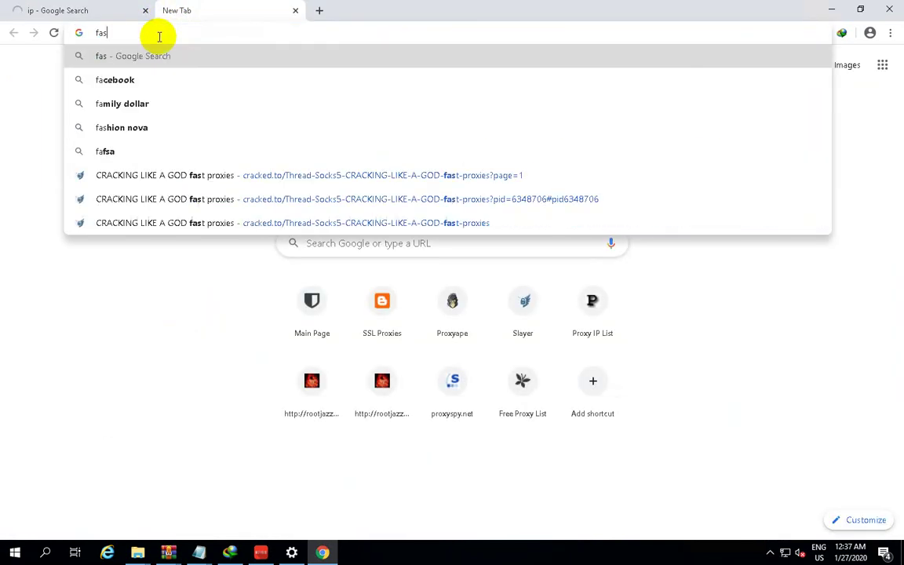
{"action": "type", "text": "t"}
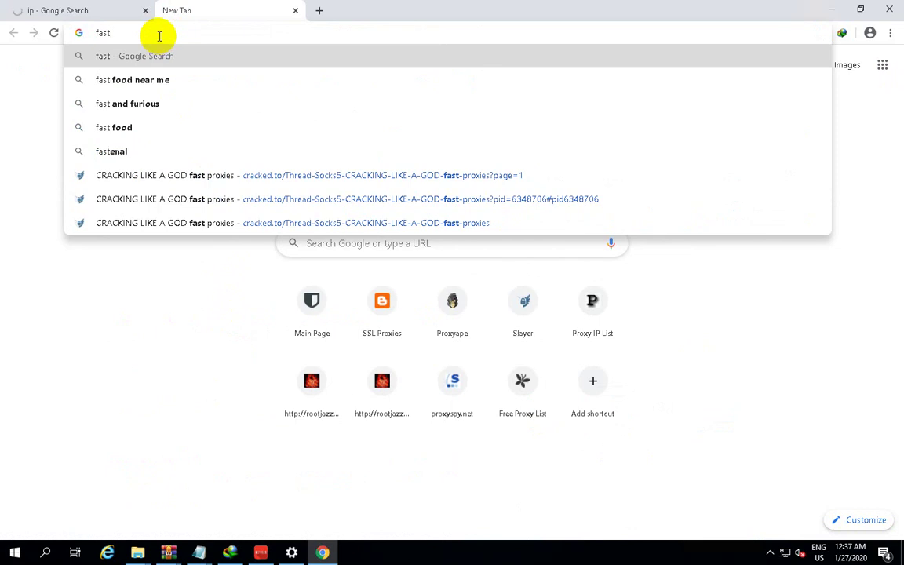
{"action": "type", "text": ".com"}
{"action": "key", "text": "Return"}
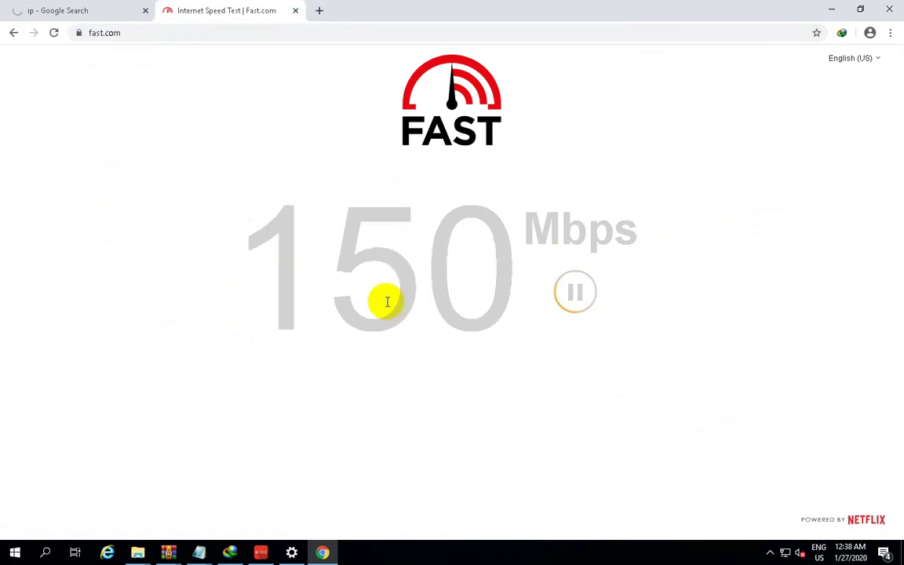
{"action": "left_click_drag", "start_coordinate": [262, 248], "coordinate": [496, 264]}
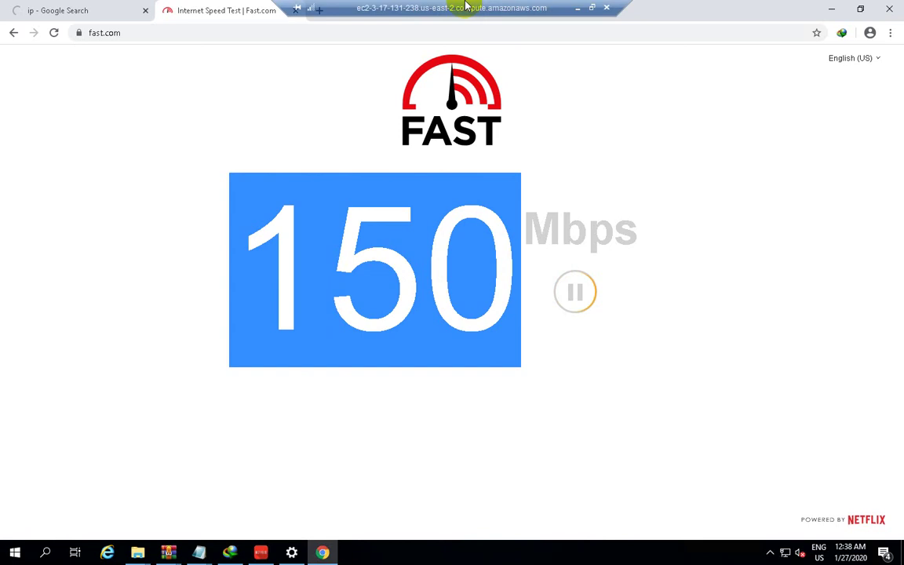
{"action": "left_click", "coordinate": [577, 7]}
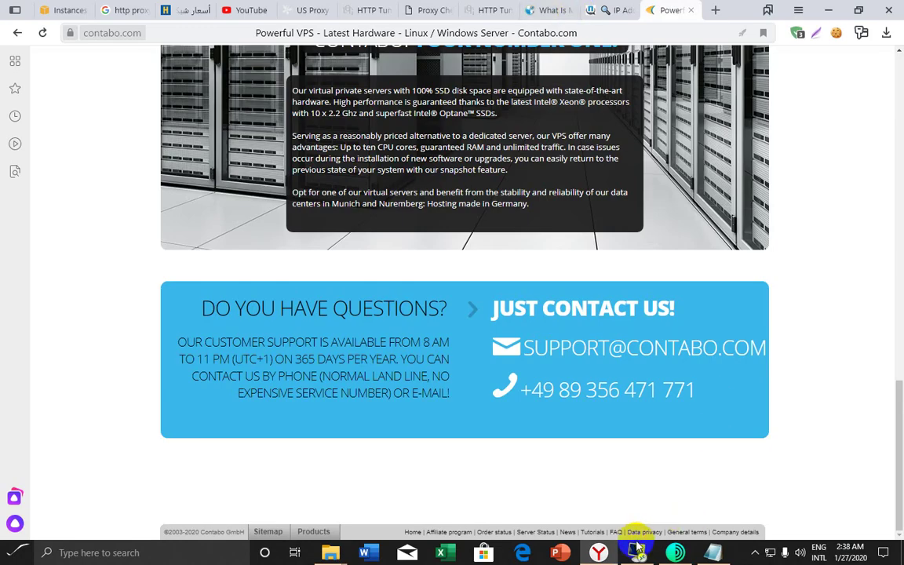